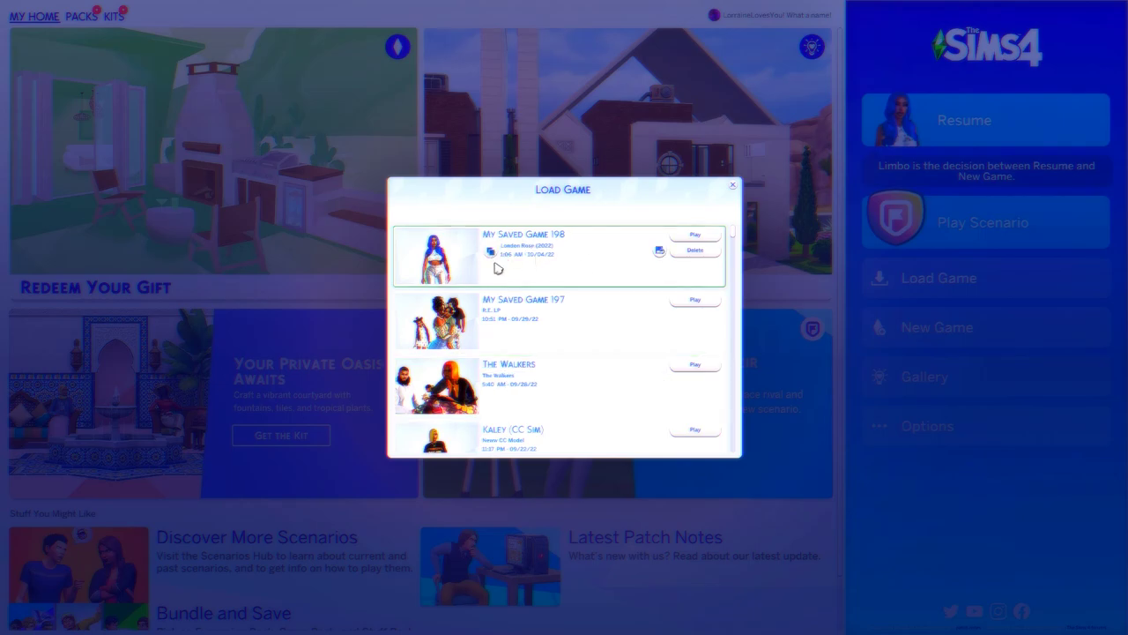
# Close the saved games list and exit The Sims 4 to the desktop.
pyautogui.click(734, 188)
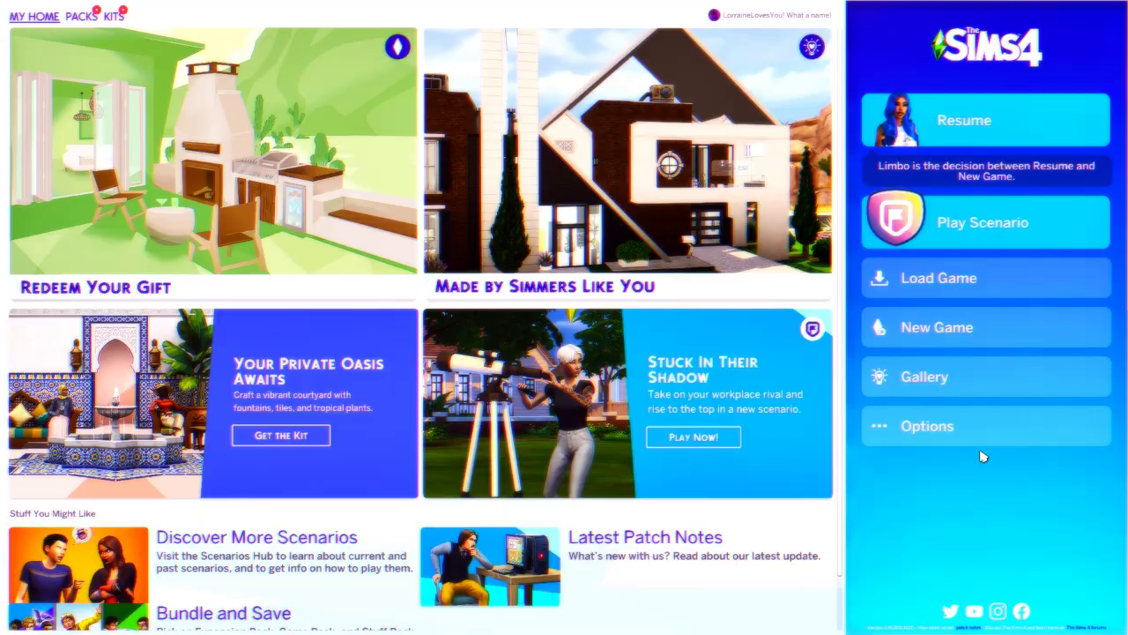
pyautogui.click(927, 428)
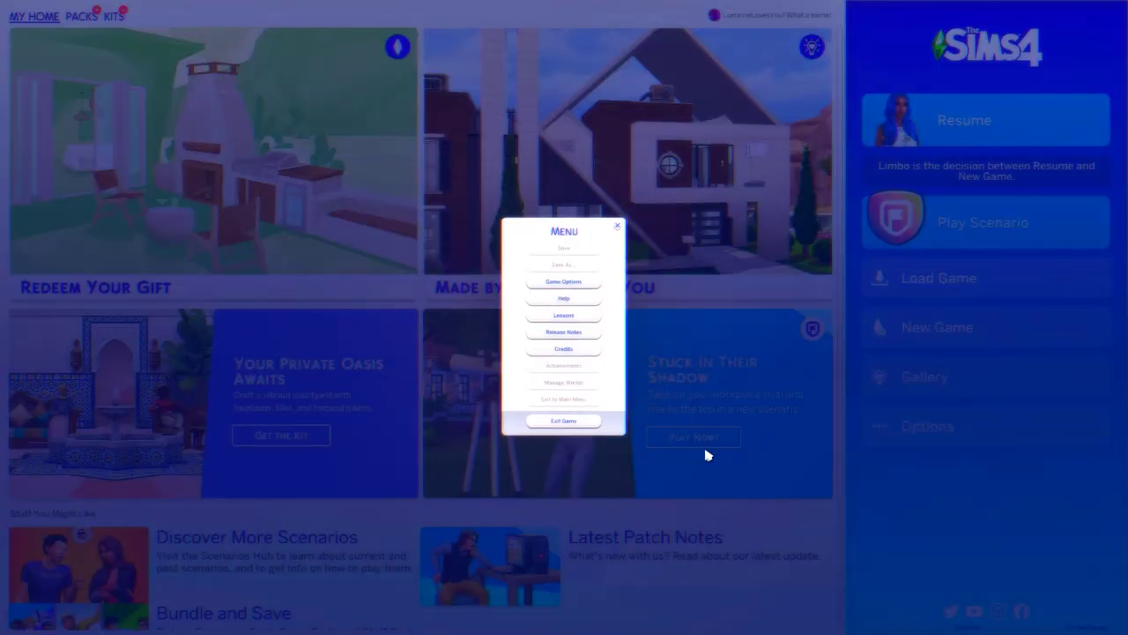
pyautogui.click(622, 427)
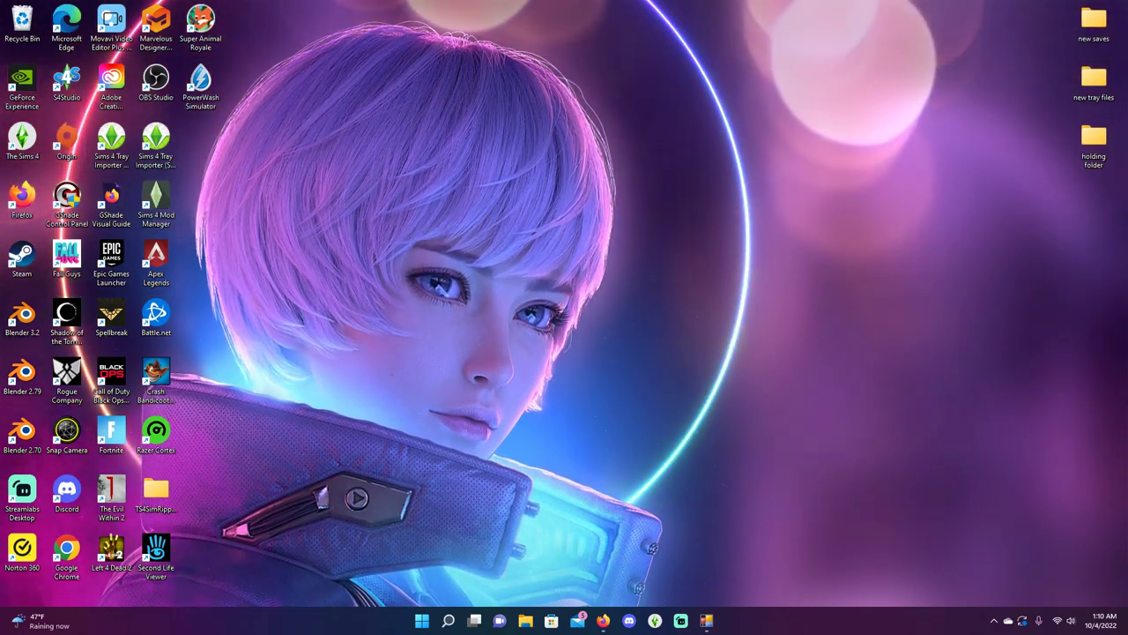
# Switch to TS4 SimRipper and load the save file Slot_000000c7.save from The Sims 4 saves folder.
pyautogui.click(706, 620)
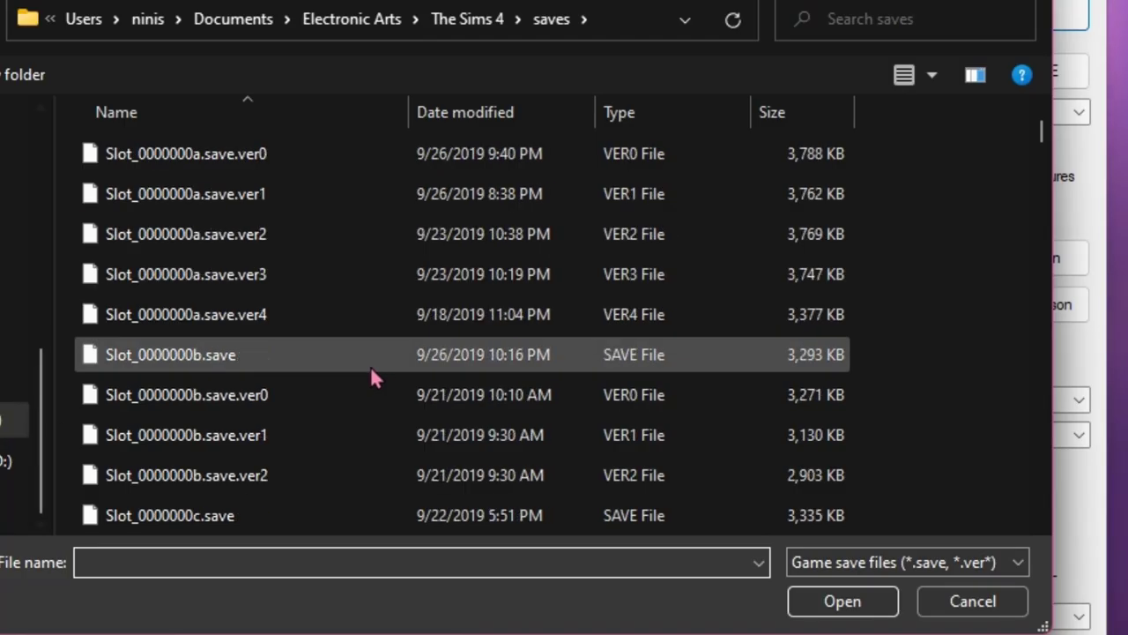
pyautogui.scroll(-13, 367, 357)
pyautogui.scroll(-20, 374, 356)
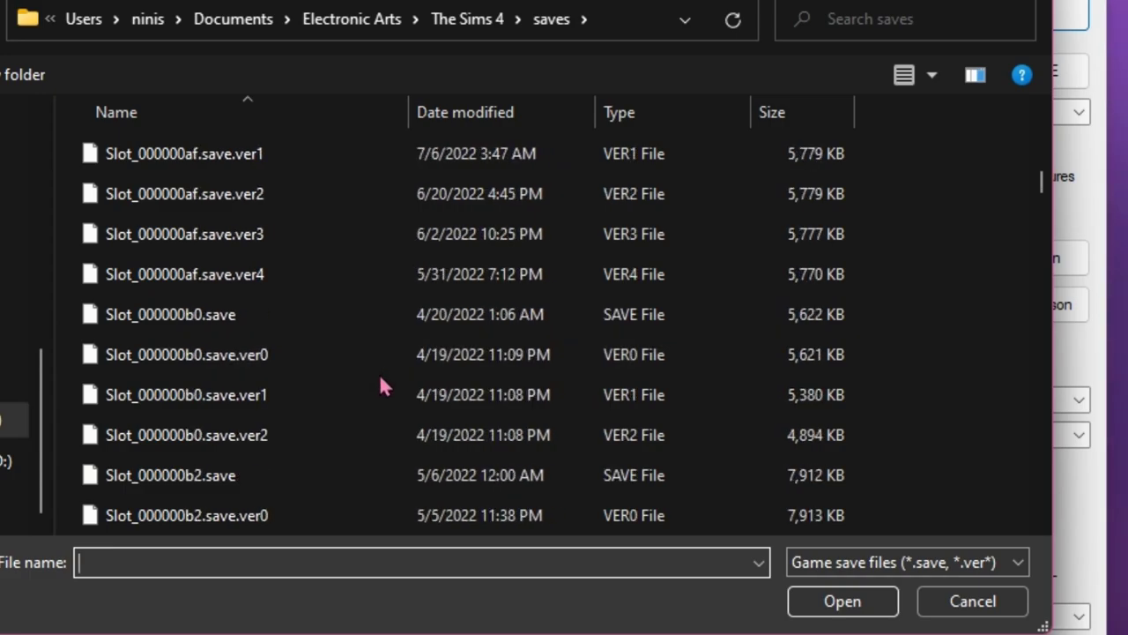
pyautogui.scroll(-6, 384, 388)
pyautogui.scroll(-8, 384, 405)
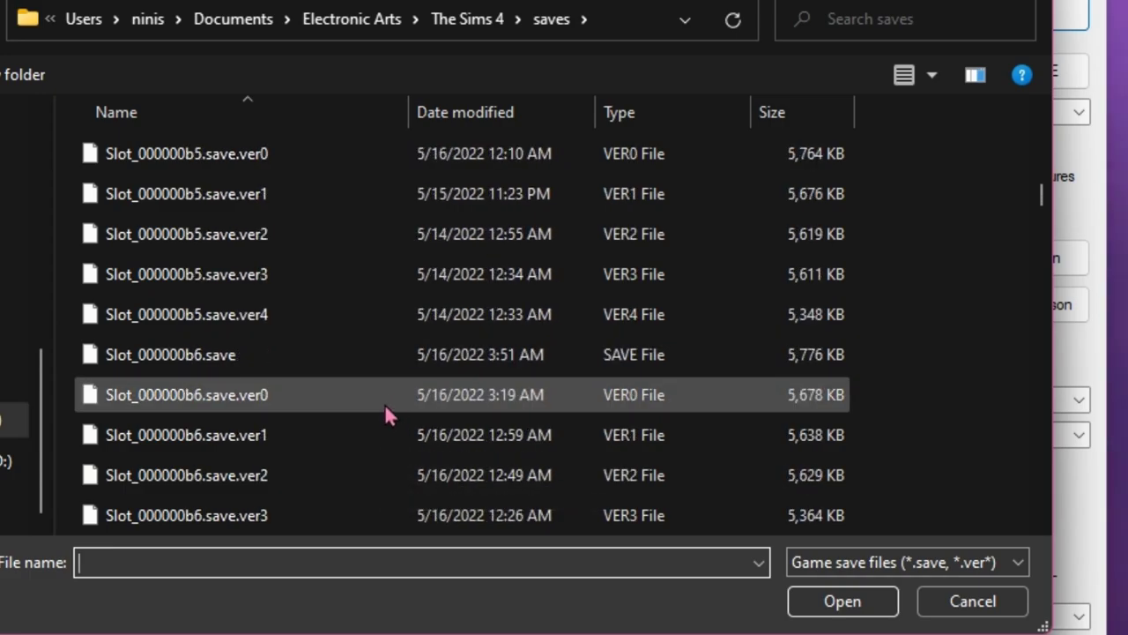
pyautogui.scroll(-6, 380, 432)
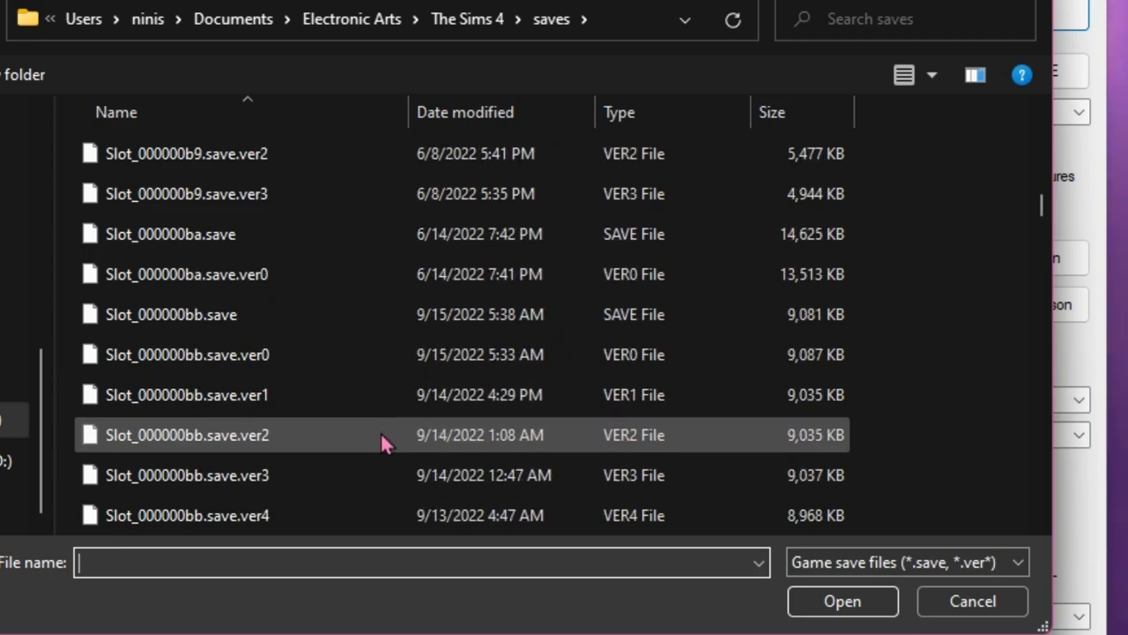
pyautogui.scroll(-10, 379, 370)
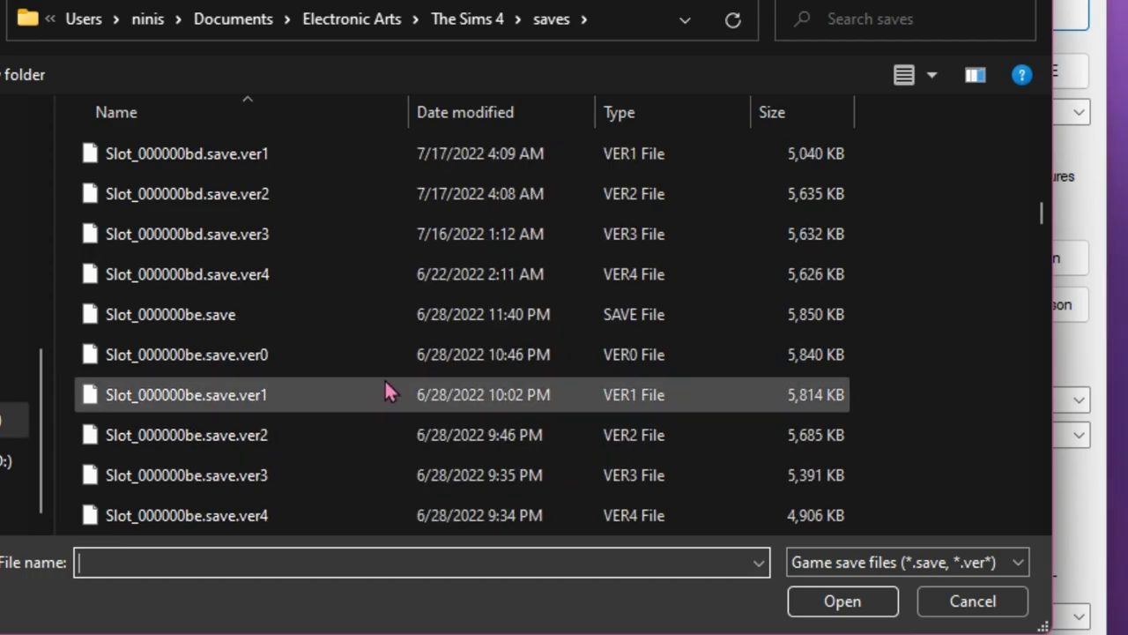
pyautogui.scroll(-4, 367, 349)
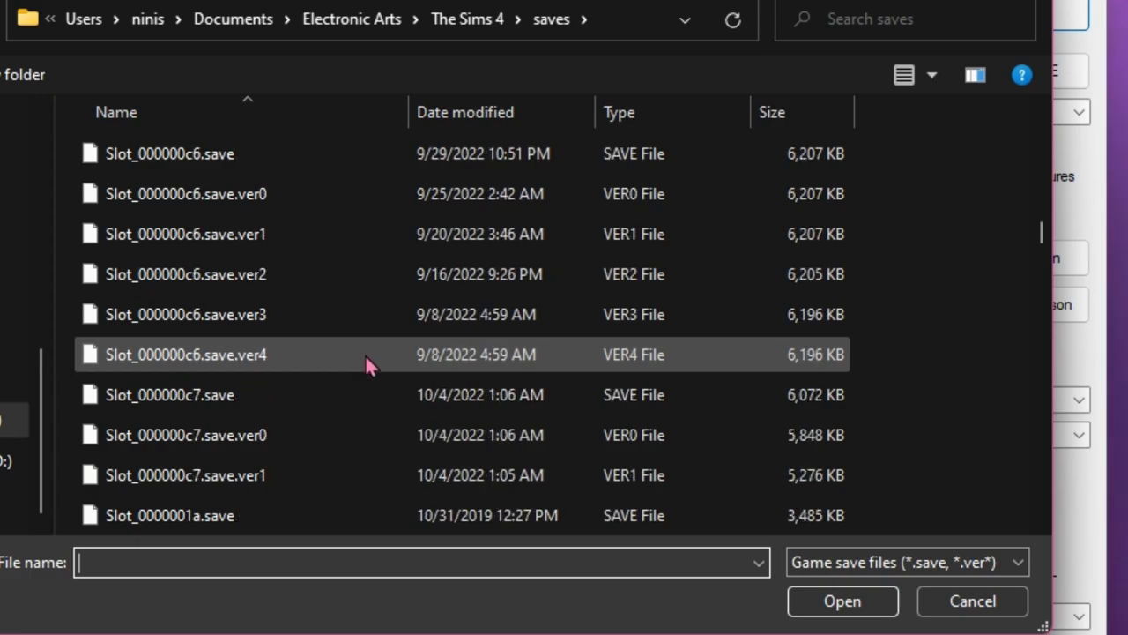
pyautogui.click(226, 287)
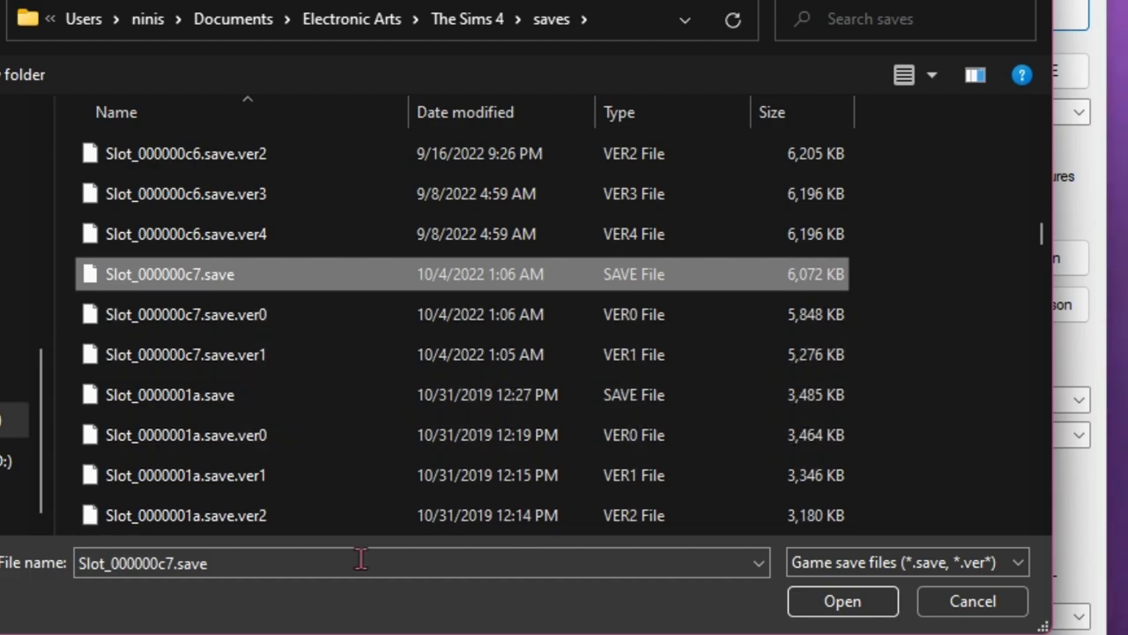
pyautogui.doubleClick(268, 282)
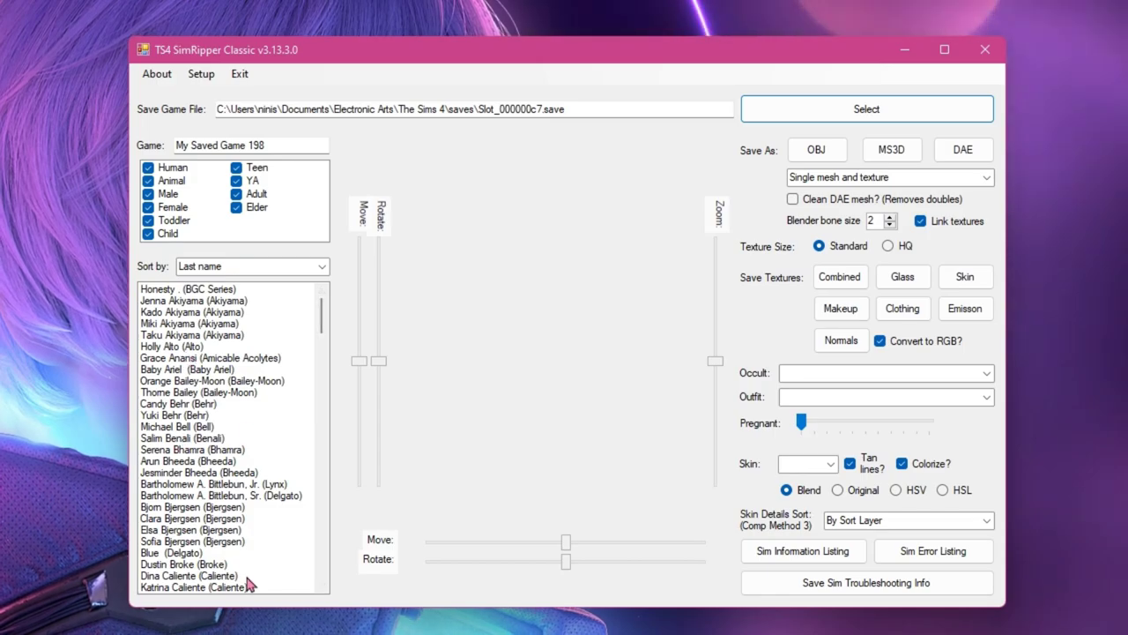
# Restrict the Sim list to human female young adults by excluding animals, males, toddlers, children, teens, adults and elders.
pyautogui.scroll(-2, 228, 335)
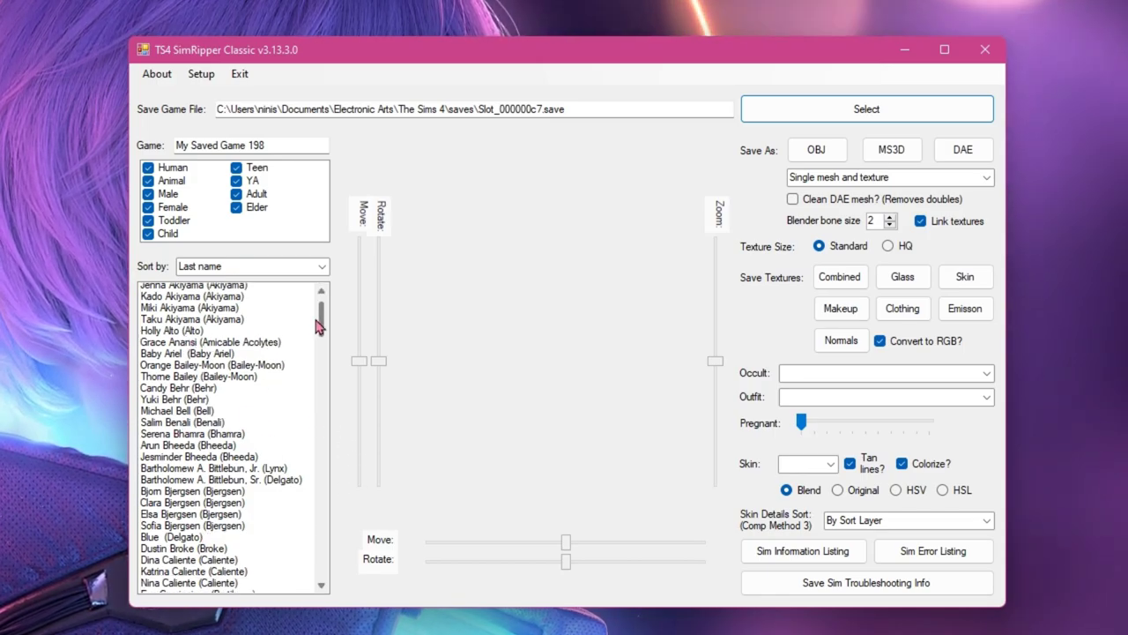
pyautogui.moveTo(322, 319)
pyautogui.mouseDown()
pyautogui.moveTo(322, 575)
pyautogui.moveTo(344, 322)
pyautogui.mouseUp()
pyautogui.click(217, 181)
pyautogui.click(217, 193)
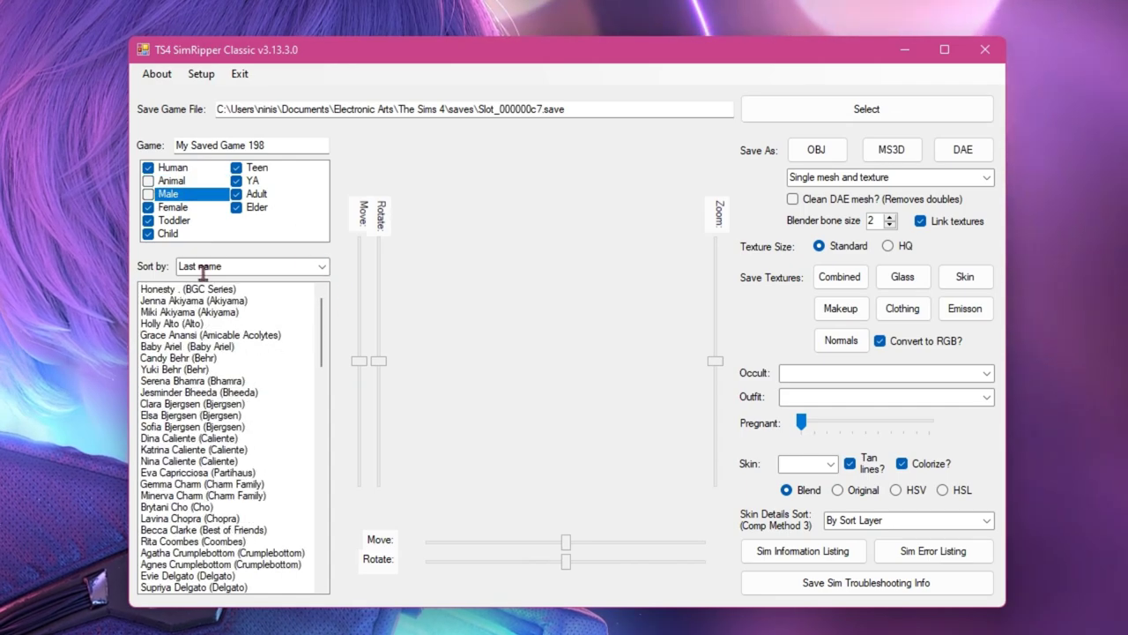
pyautogui.click(170, 225)
pyautogui.click(172, 235)
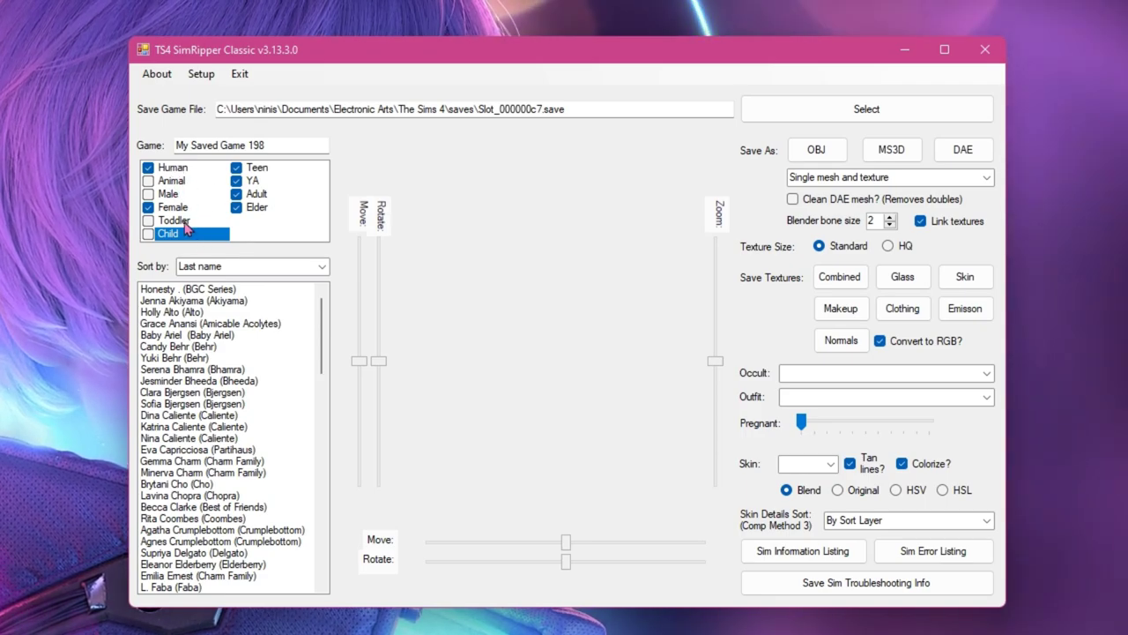
pyautogui.click(255, 172)
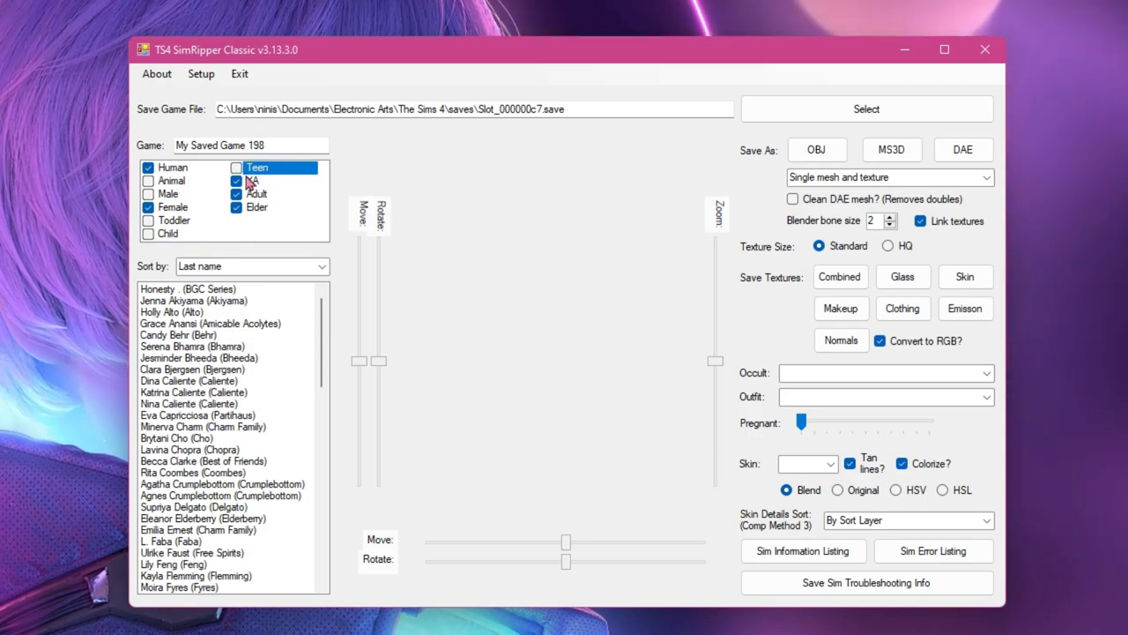
pyautogui.click(256, 194)
pyautogui.click(255, 207)
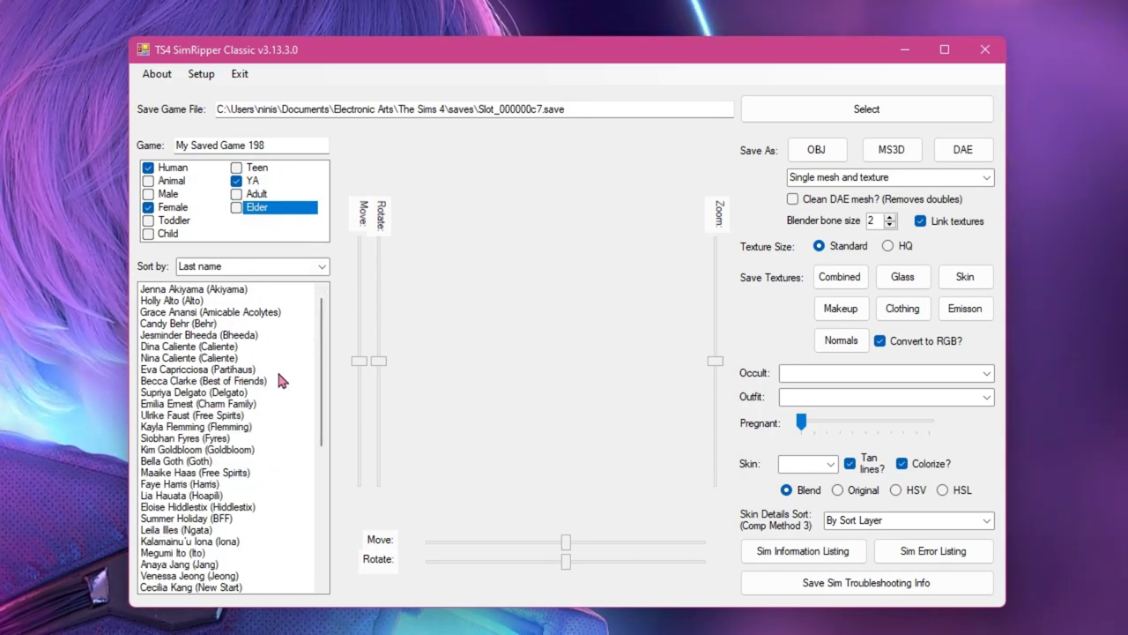
# Sort the Sim list by first name and select the Sim London Rose from the London Rose (2022) household.
pyautogui.click(322, 267)
pyautogui.click(202, 290)
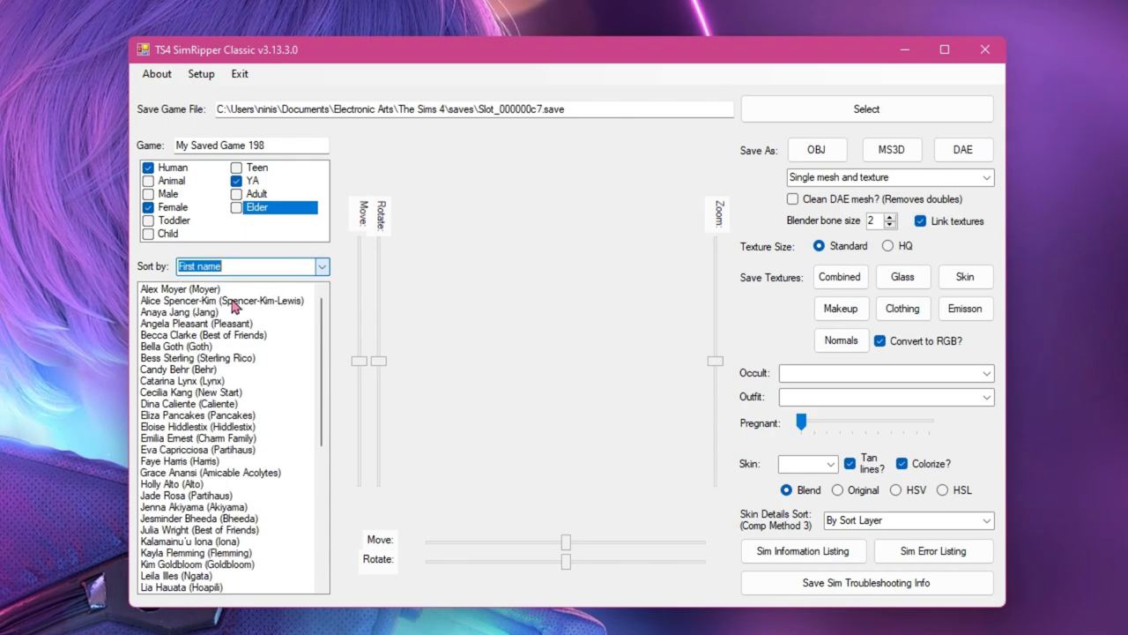
pyautogui.moveTo(323, 351); pyautogui.dragTo(325, 371)
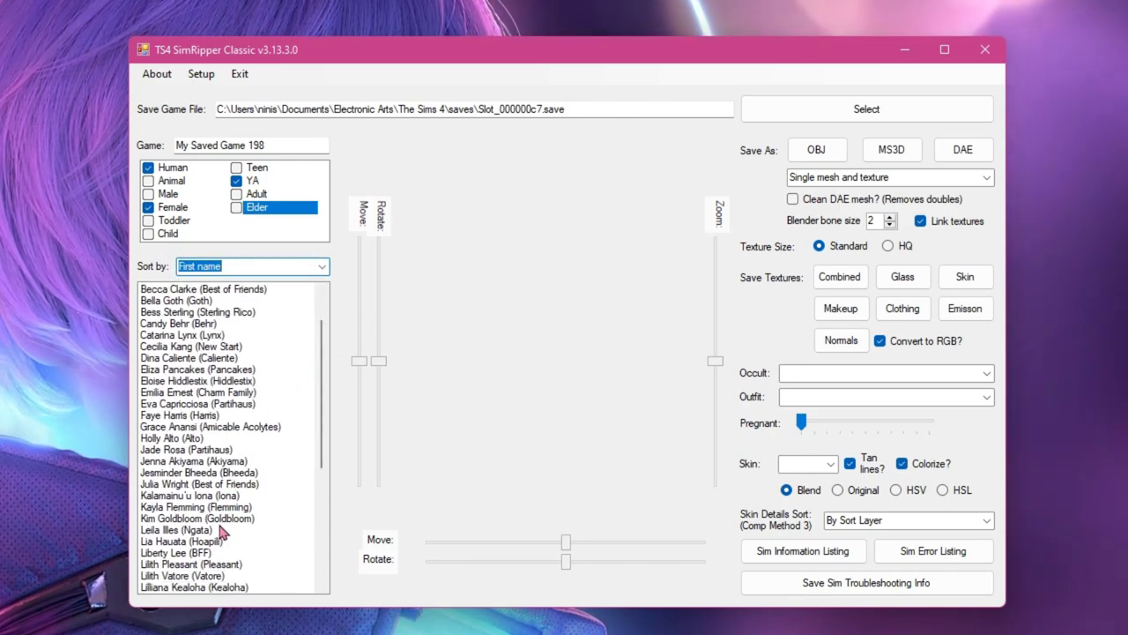
pyautogui.scroll(-3, 220, 536)
pyautogui.click(201, 564)
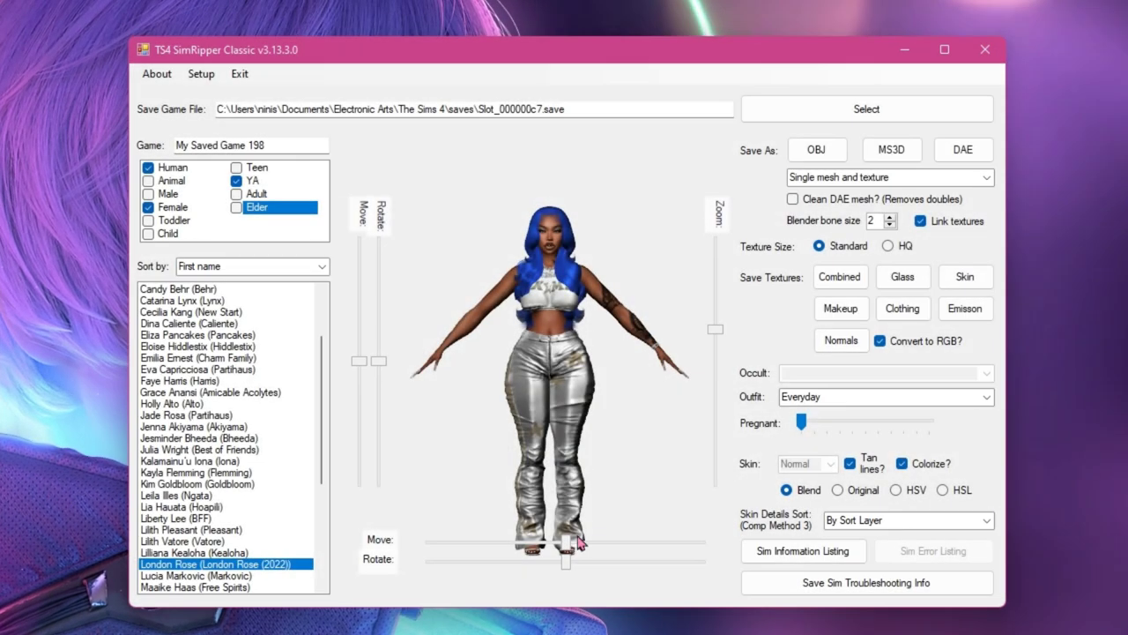
# Check the selected Sim in the preview up close and at full body, and save it as a DAE model.
pyautogui.moveTo(565, 558)
pyautogui.mouseDown()
pyautogui.moveTo(636, 555)
pyautogui.moveTo(680, 536)
pyautogui.moveTo(700, 559)
pyautogui.moveTo(685, 544)
pyautogui.moveTo(565, 542)
pyautogui.mouseUp()
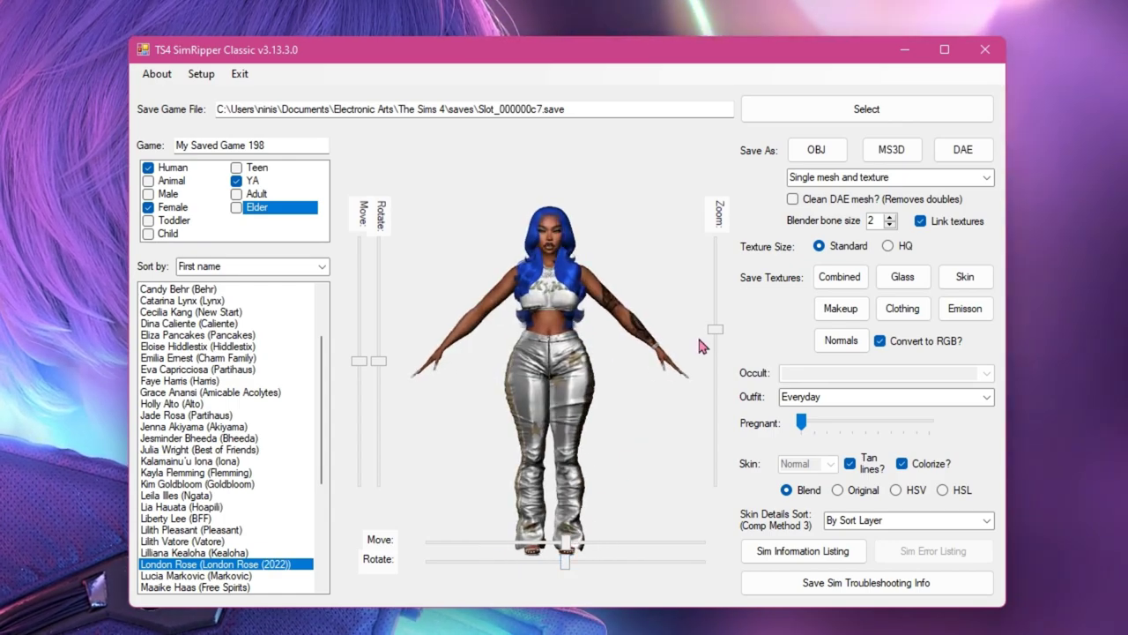
pyautogui.moveTo(715, 330); pyautogui.dragTo(730, 272)
pyautogui.moveTo(379, 361); pyautogui.dragTo(358, 386)
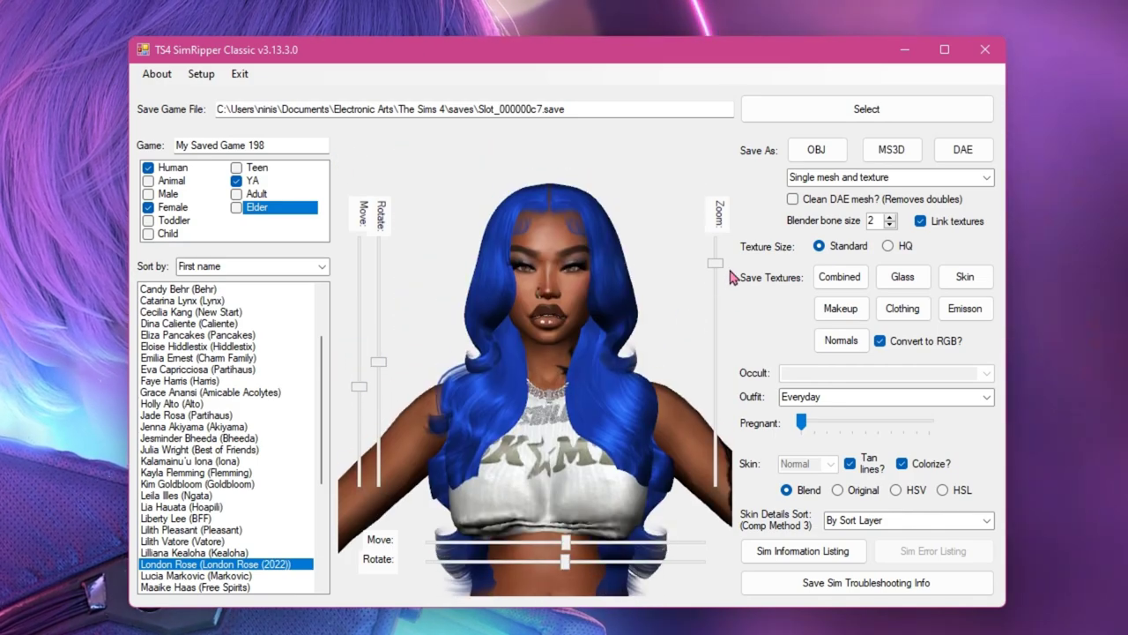
pyautogui.moveTo(730, 277)
pyautogui.mouseDown()
pyautogui.moveTo(716, 261)
pyautogui.moveTo(746, 258)
pyautogui.moveTo(725, 279)
pyautogui.mouseUp()
pyautogui.moveTo(358, 385); pyautogui.dragTo(360, 361)
pyautogui.moveTo(715, 276); pyautogui.dragTo(715, 319)
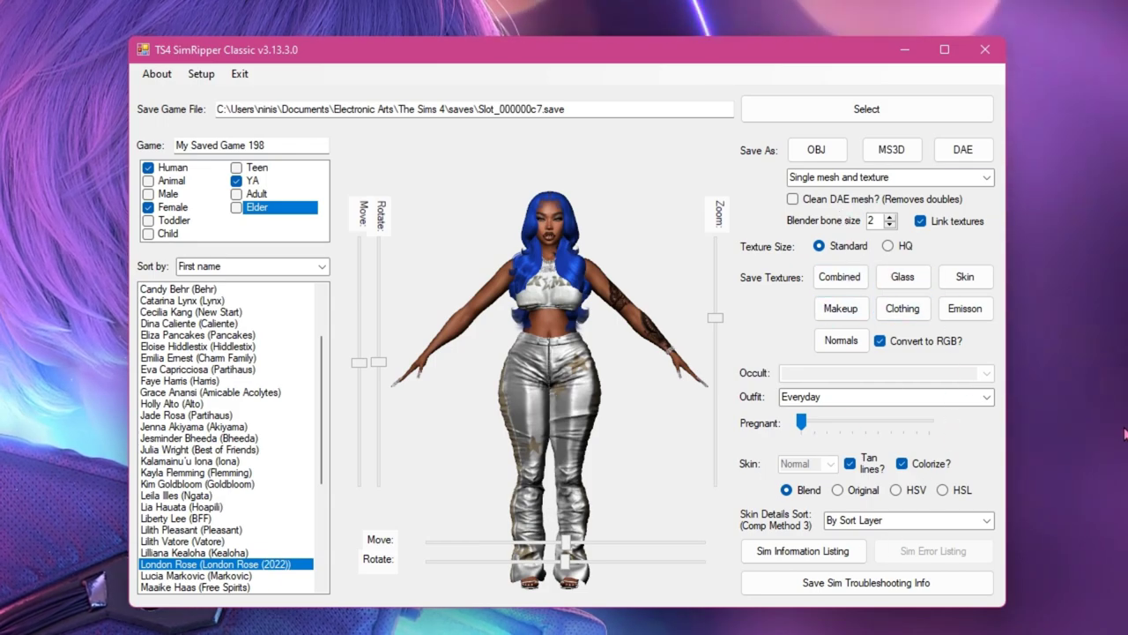
pyautogui.click(985, 159)
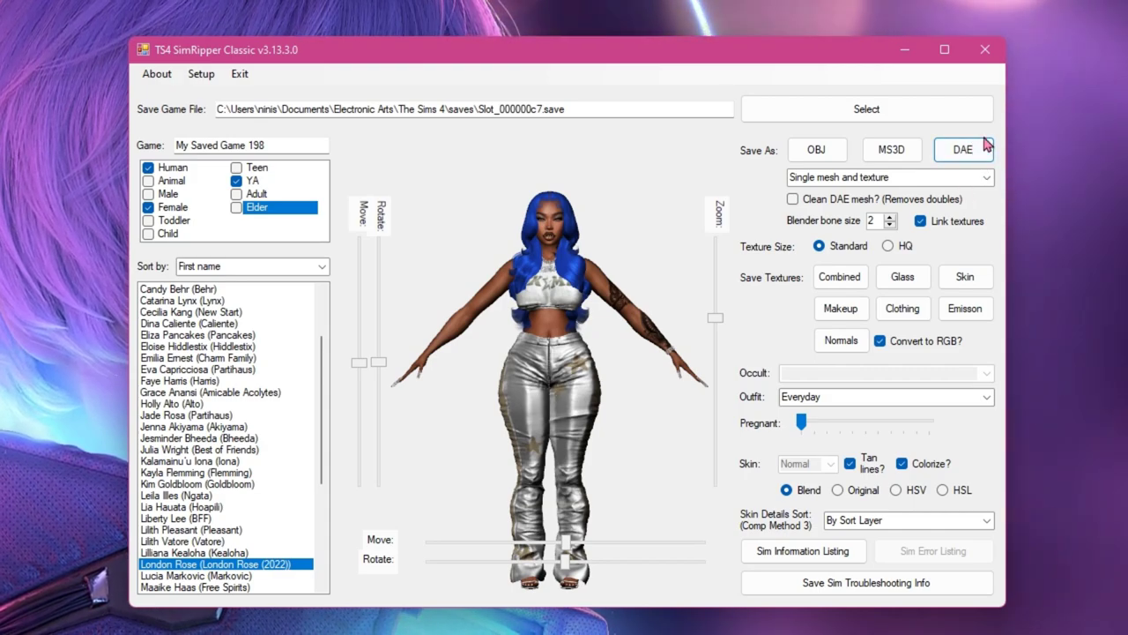
pyautogui.click(986, 151)
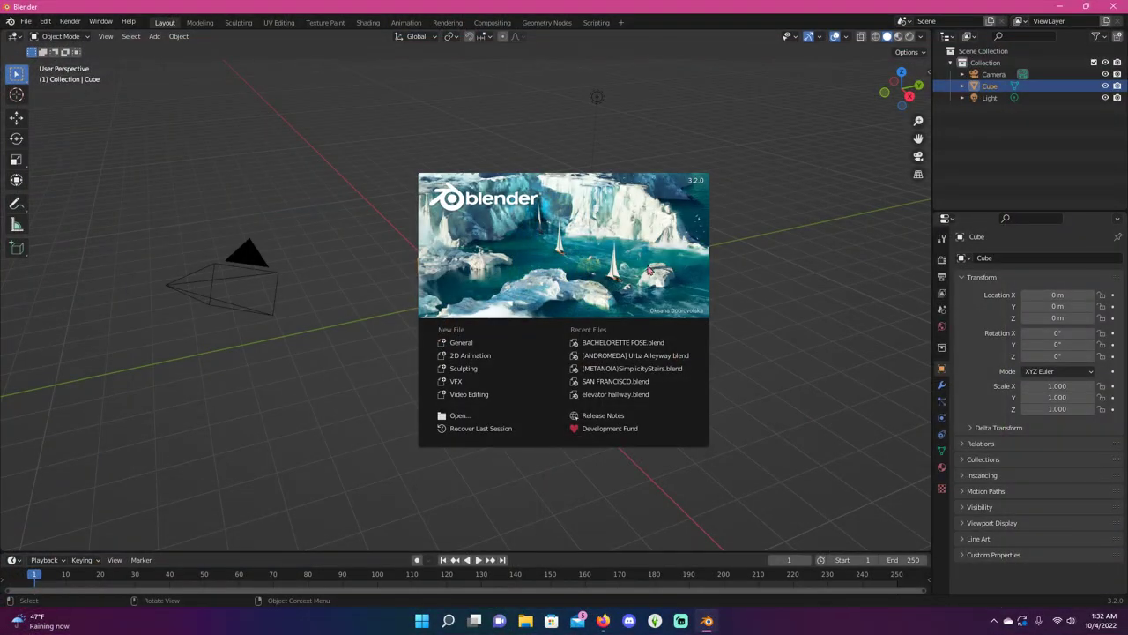
# Switch to Blender and import the ripped Sim's Collada (.dae) file into the default scene.
pyautogui.click(270, 113)
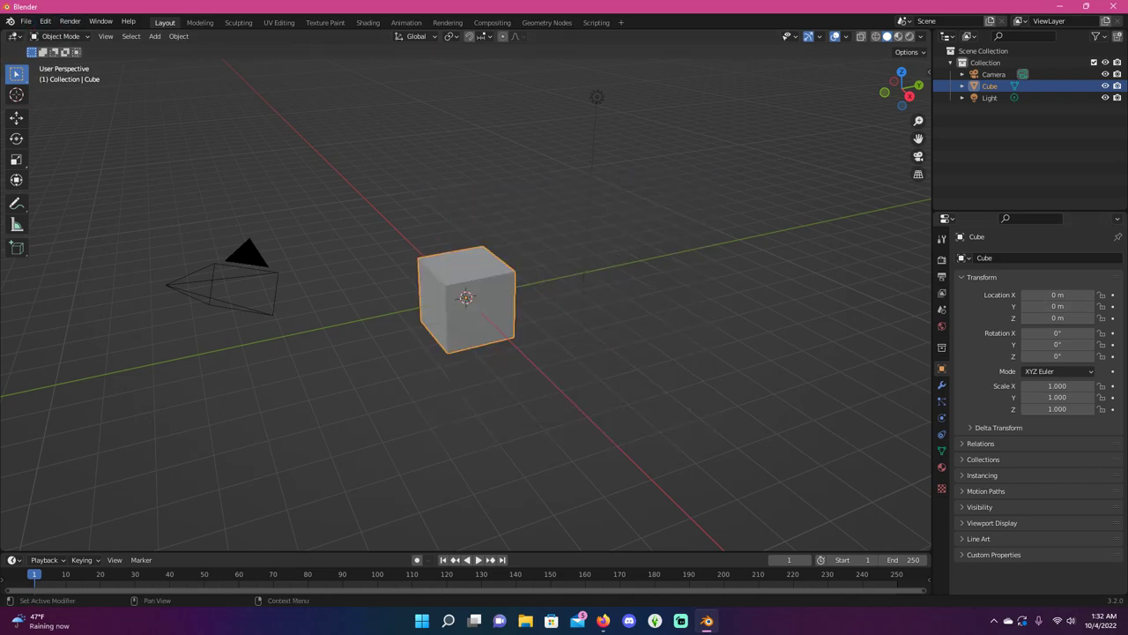
pyautogui.moveTo(688, 227); pyautogui.dragTo(790, 250, button='middle')
pyautogui.moveTo(262, 160); pyautogui.dragTo(415, 187, button='middle')
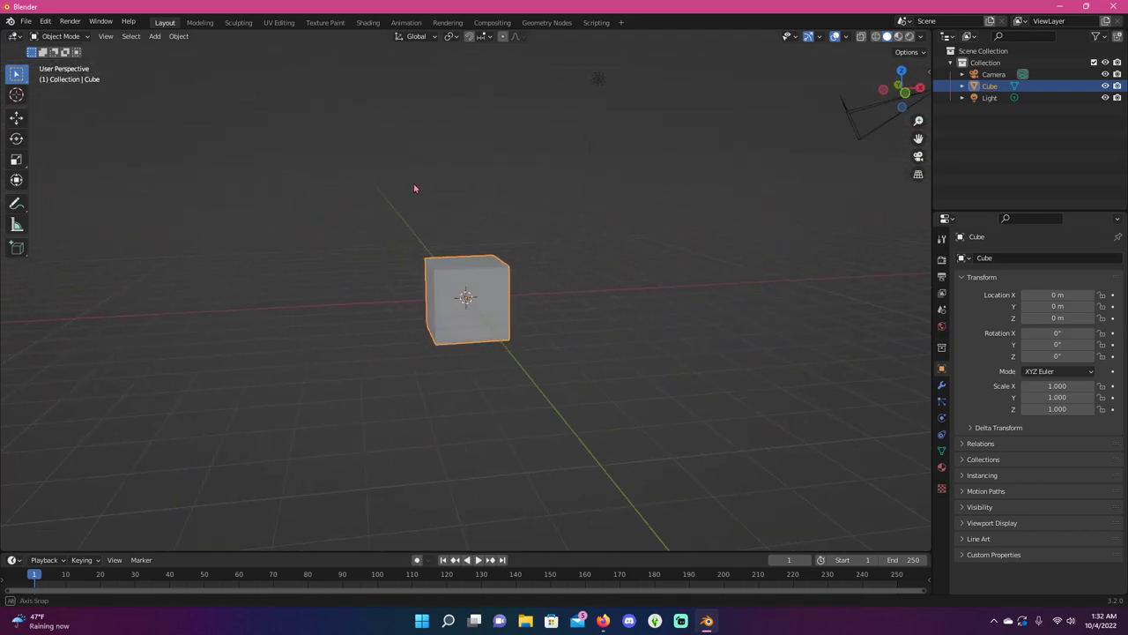
pyautogui.moveTo(566, 204); pyautogui.dragTo(620, 208, button='middle')
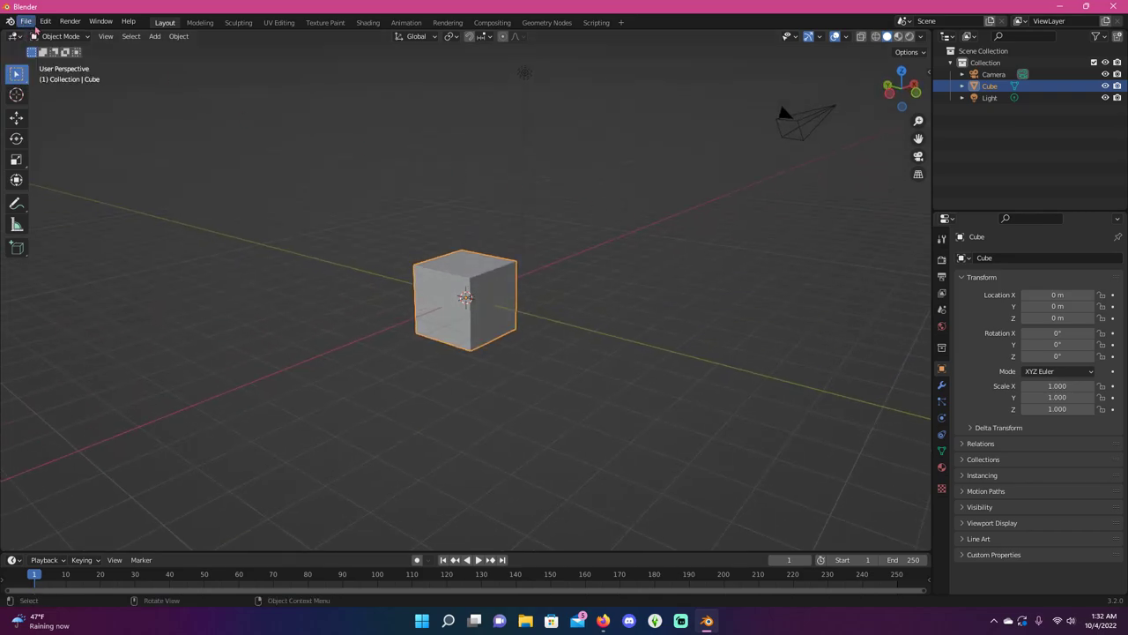
pyautogui.click(31, 24)
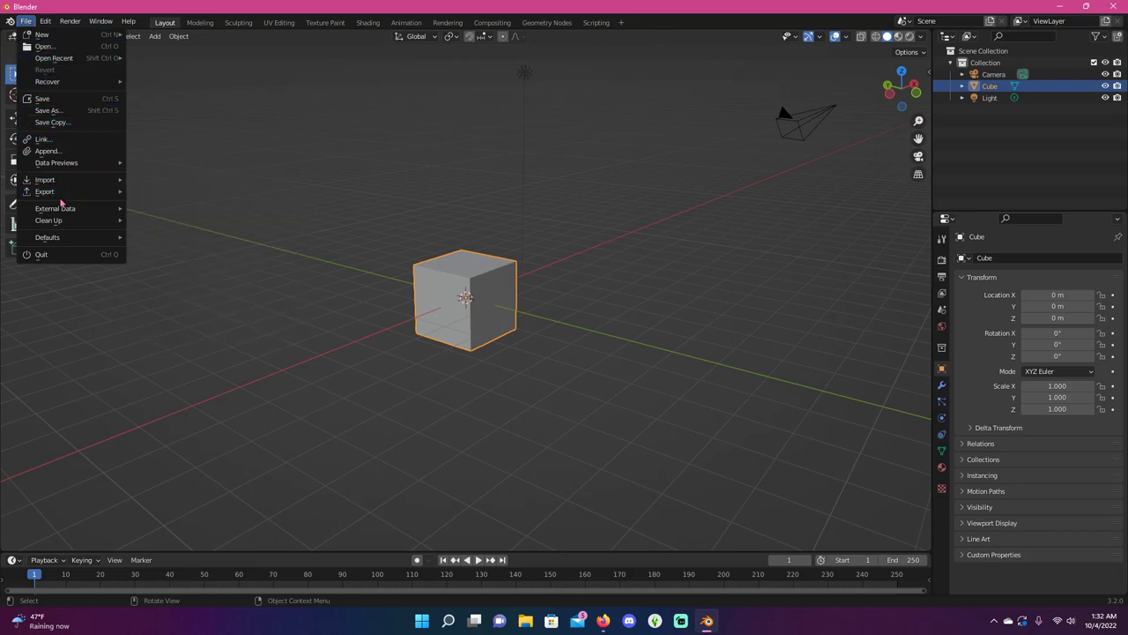
pyautogui.moveTo(105, 182)
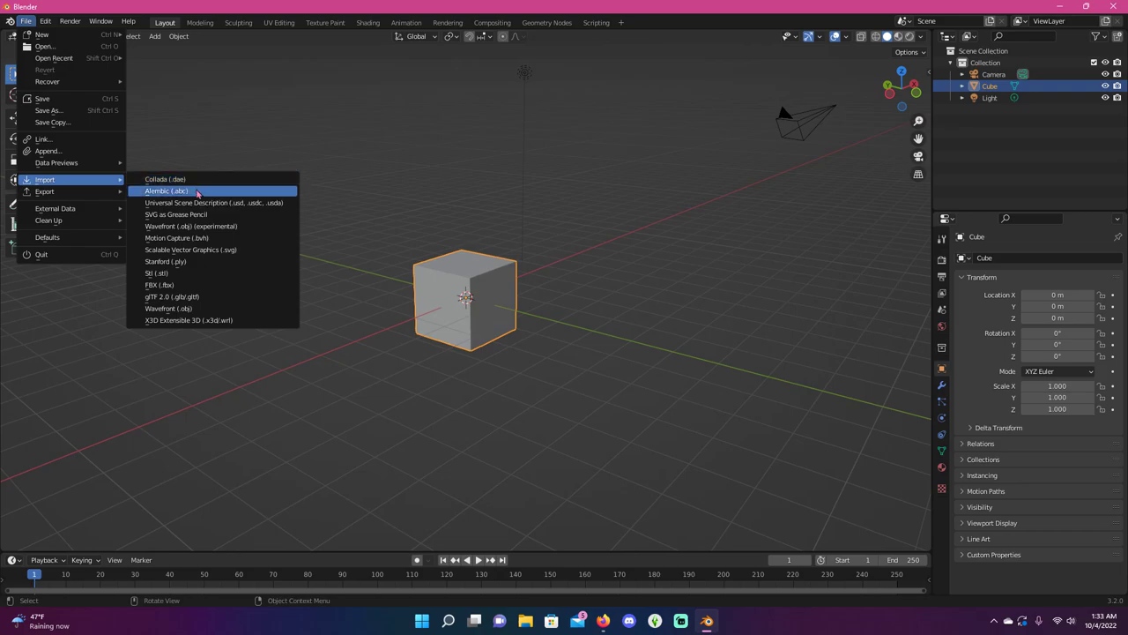
pyautogui.click(199, 180)
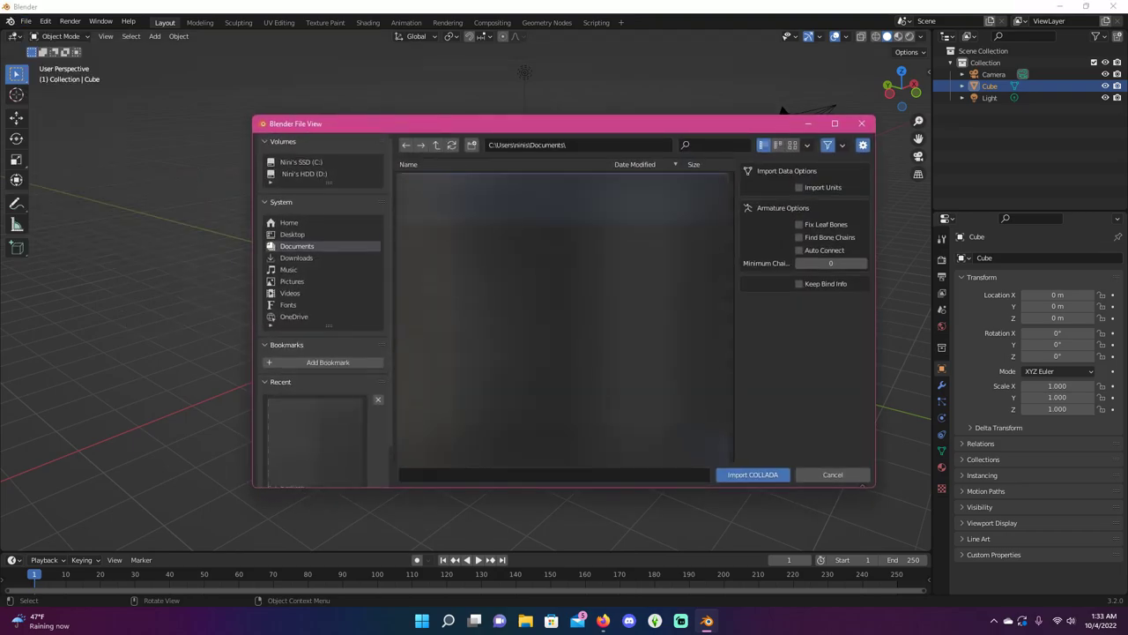
pyautogui.click(753, 475)
# Examine the imported Sim rig and how it sits against the default cube, from close up and from farther away.
pyautogui.moveTo(919, 138); pyautogui.dragTo(922, 261)
pyautogui.moveTo(655, 245); pyautogui.dragTo(641, 240, button='middle')
pyautogui.scroll(2, 642, 240)
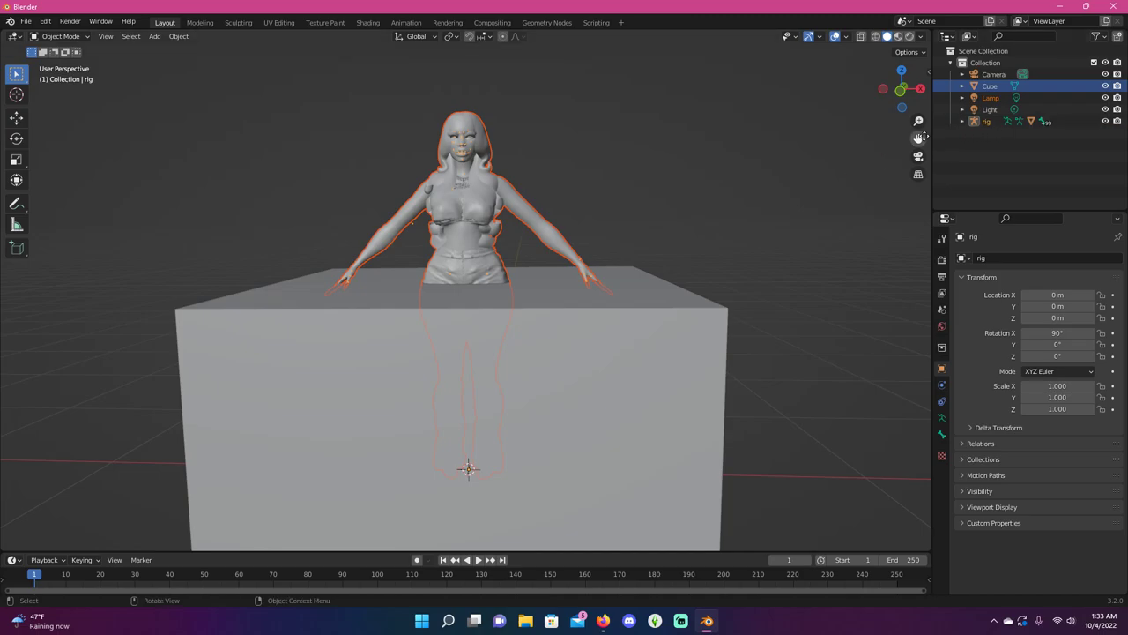
pyautogui.moveTo(919, 138); pyautogui.dragTo(944, 132)
pyautogui.moveTo(635, 230); pyautogui.dragTo(640, 232, button='middle')
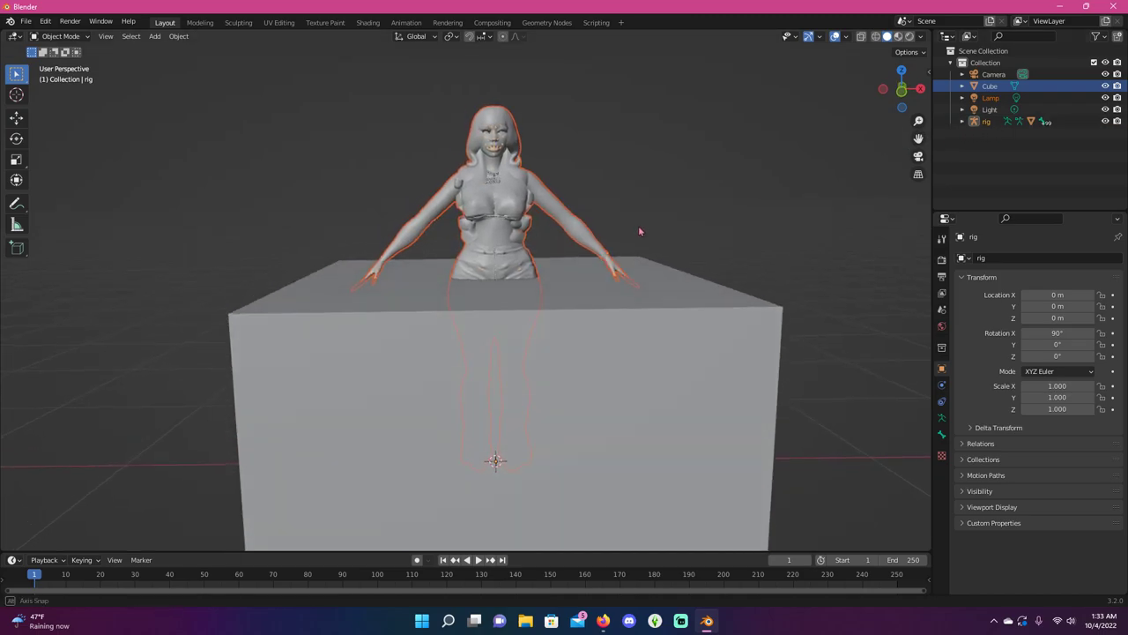
pyautogui.rightClick(993, 86)
pyautogui.click(886, 130)
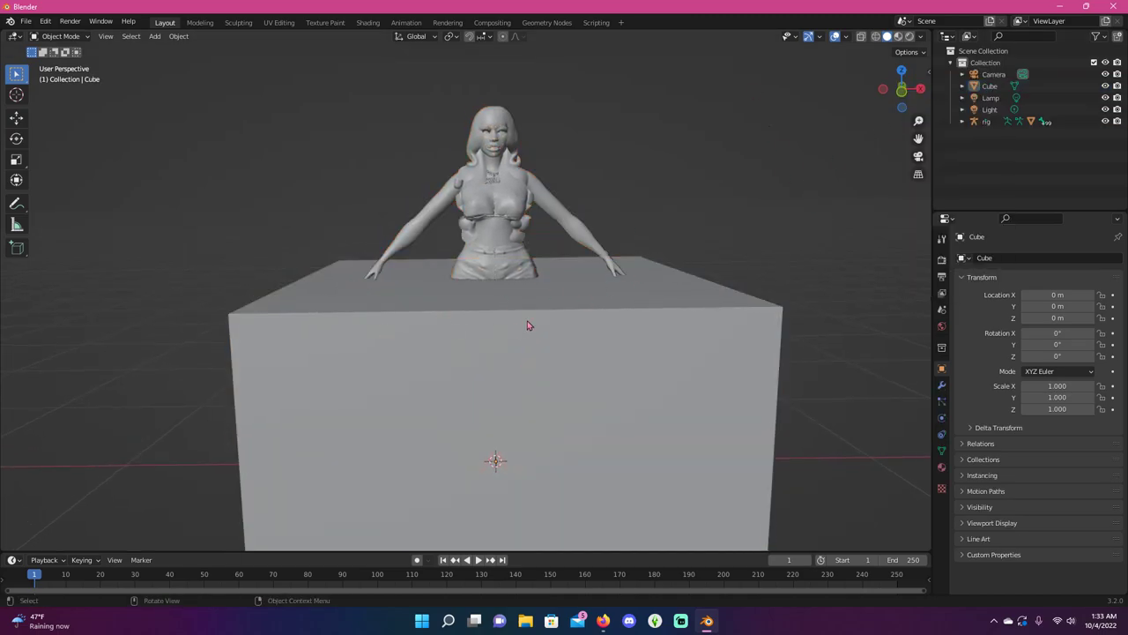
pyautogui.moveTo(527, 325); pyautogui.dragTo(233, 325, button='middle')
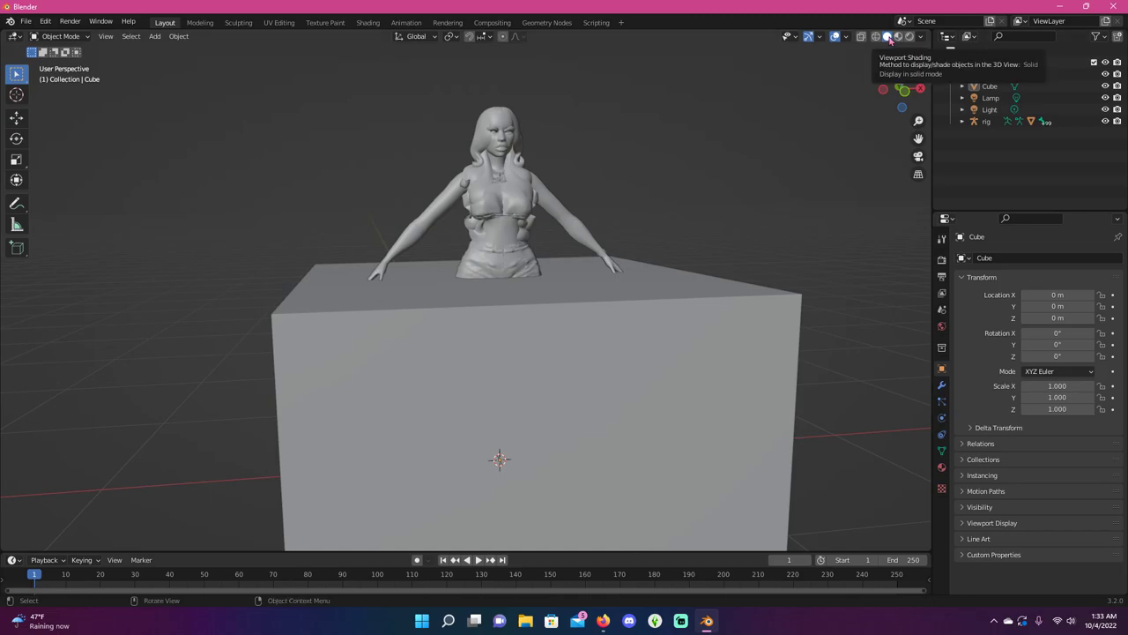
pyautogui.scroll(-5, 627, 272)
pyautogui.moveTo(662, 340); pyautogui.dragTo(650, 373, button='middle')
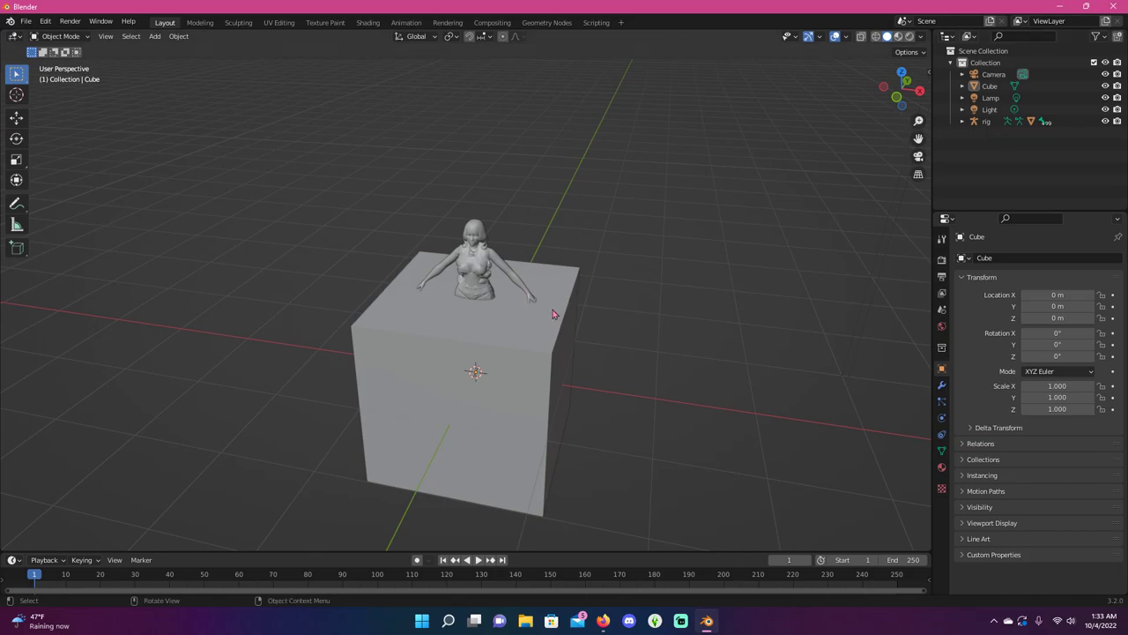
# Examine the default camera and light around the Sim and cube, selecting each in turn and checking the camera's view.
pyautogui.scroll(-8, 553, 312)
pyautogui.moveTo(735, 269); pyautogui.dragTo(627, 284, button='middle')
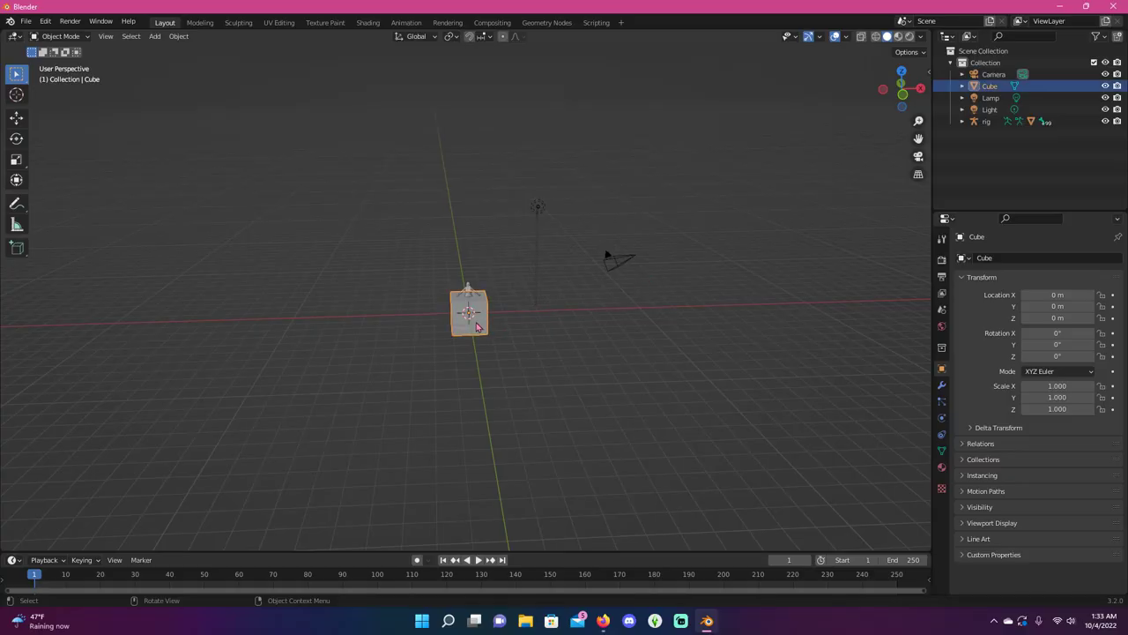
pyautogui.click(608, 260)
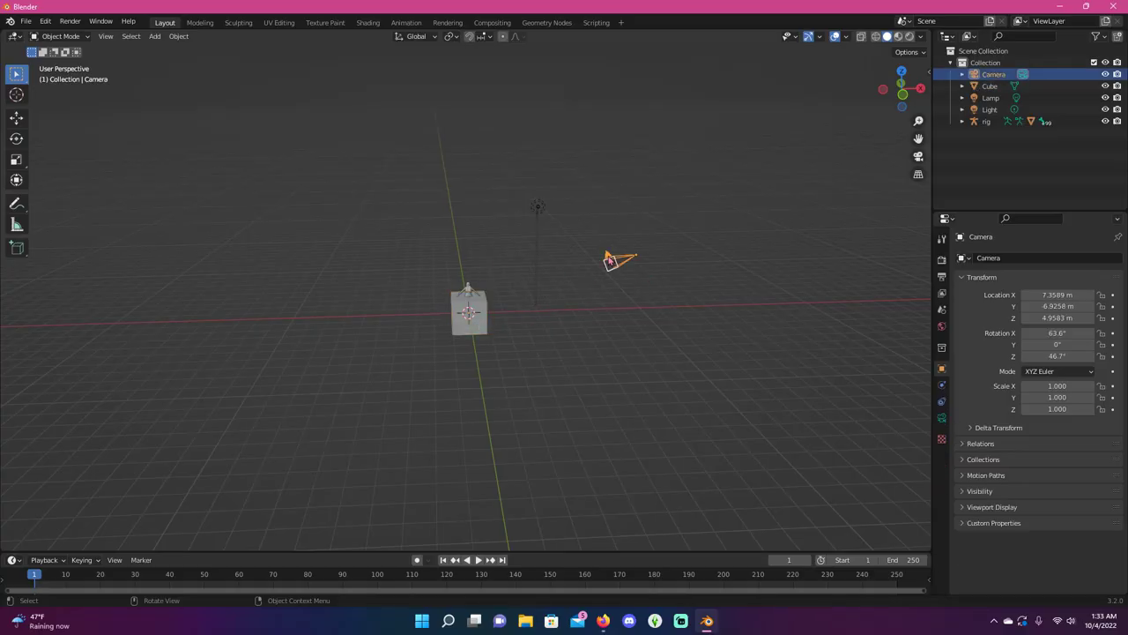
pyautogui.scroll(3, 622, 269)
pyautogui.moveTo(780, 243); pyautogui.dragTo(656, 317, button='middle')
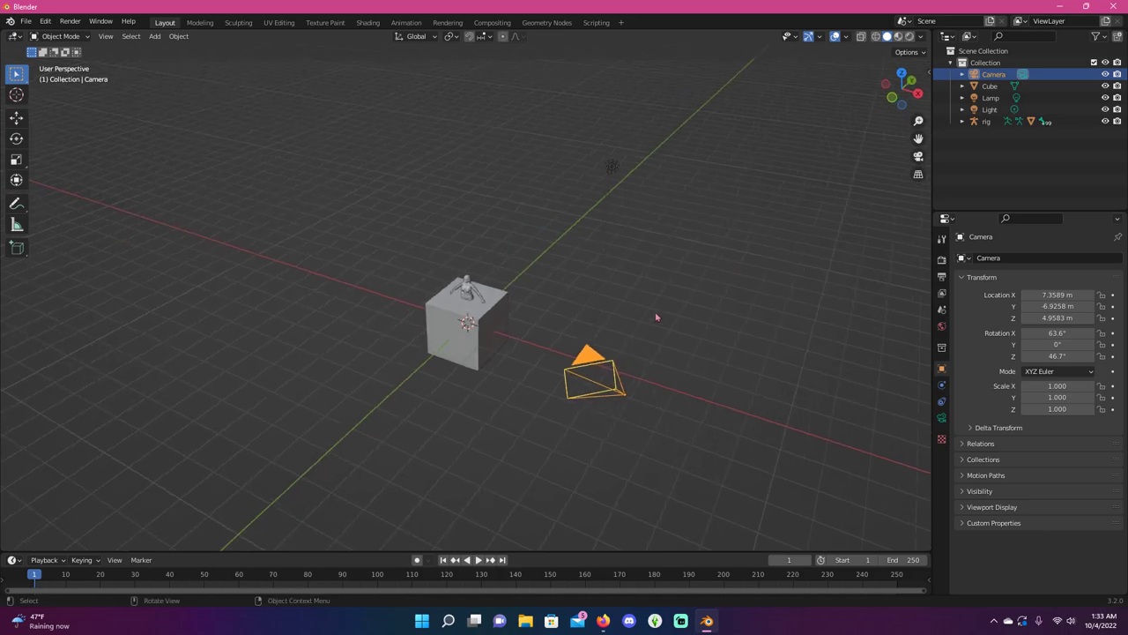
pyautogui.press('KP_0')
pyautogui.moveTo(705, 291); pyautogui.dragTo(749, 296, button='middle')
pyautogui.scroll(-4, 566, 261)
pyautogui.click(600, 138)
pyautogui.moveTo(601, 140); pyautogui.dragTo(591, 271, button='middle')
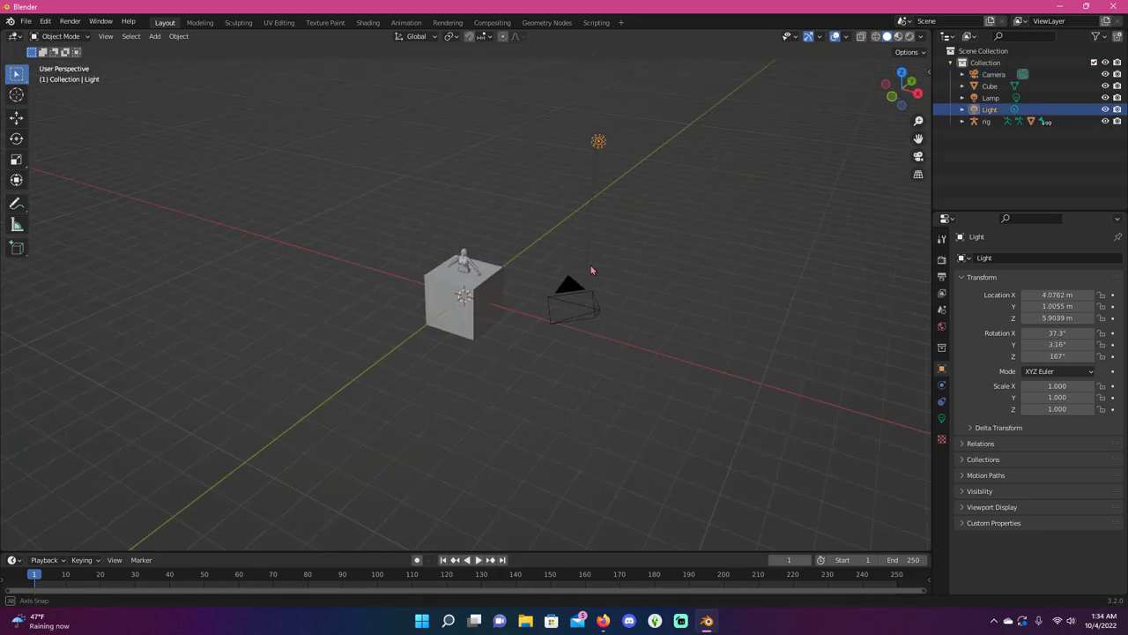
pyautogui.scroll(5, 466, 271)
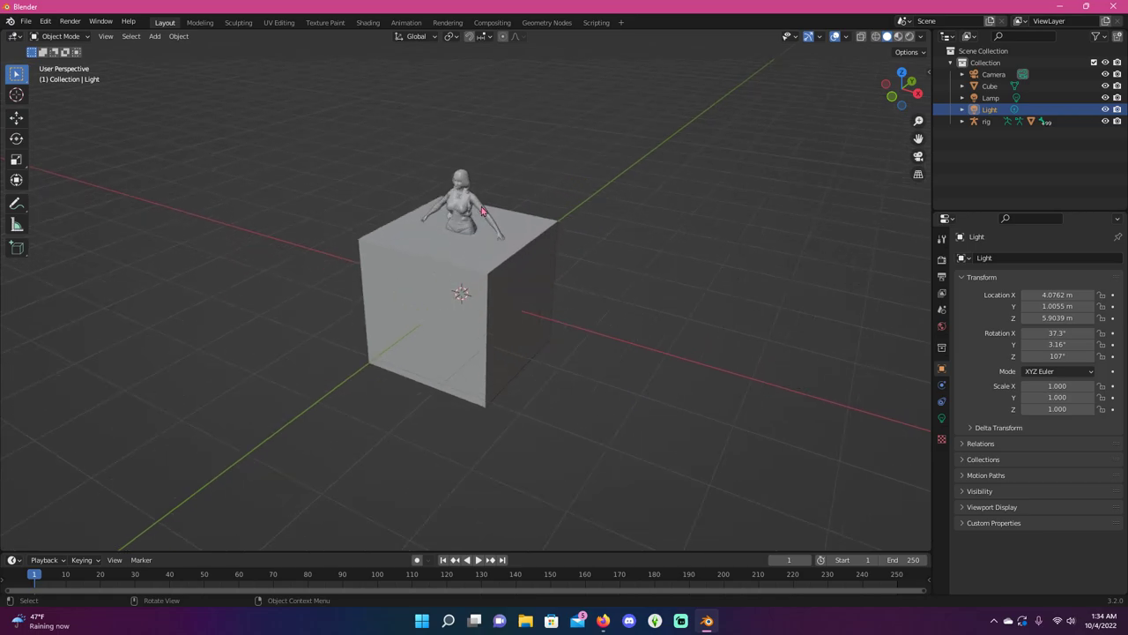
# Delete the default cube around the Sim and set the viewport shading to Material Preview.
pyautogui.click(482, 210)
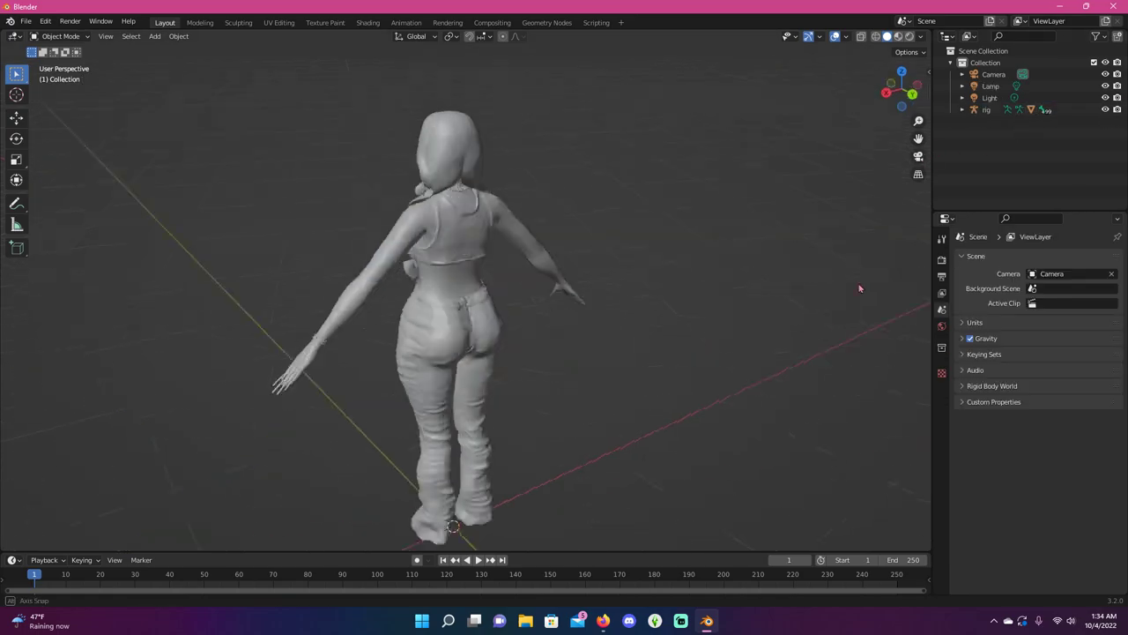
pyautogui.moveTo(861, 284); pyautogui.dragTo(928, 52, button='middle')
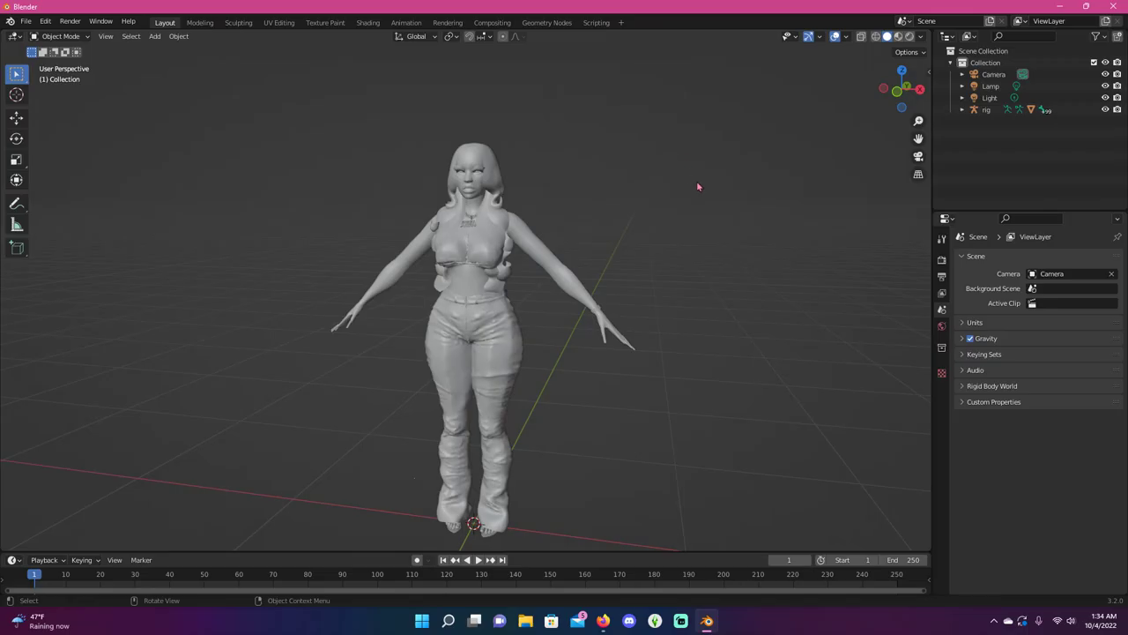
pyautogui.moveTo(697, 184)
pyautogui.mouseDown(button='middle')
pyautogui.moveTo(882, 196)
pyautogui.moveTo(833, 264)
pyautogui.moveTo(640, 229)
pyautogui.moveTo(732, 186)
pyautogui.moveTo(709, 180)
pyautogui.mouseUp(button='middle')
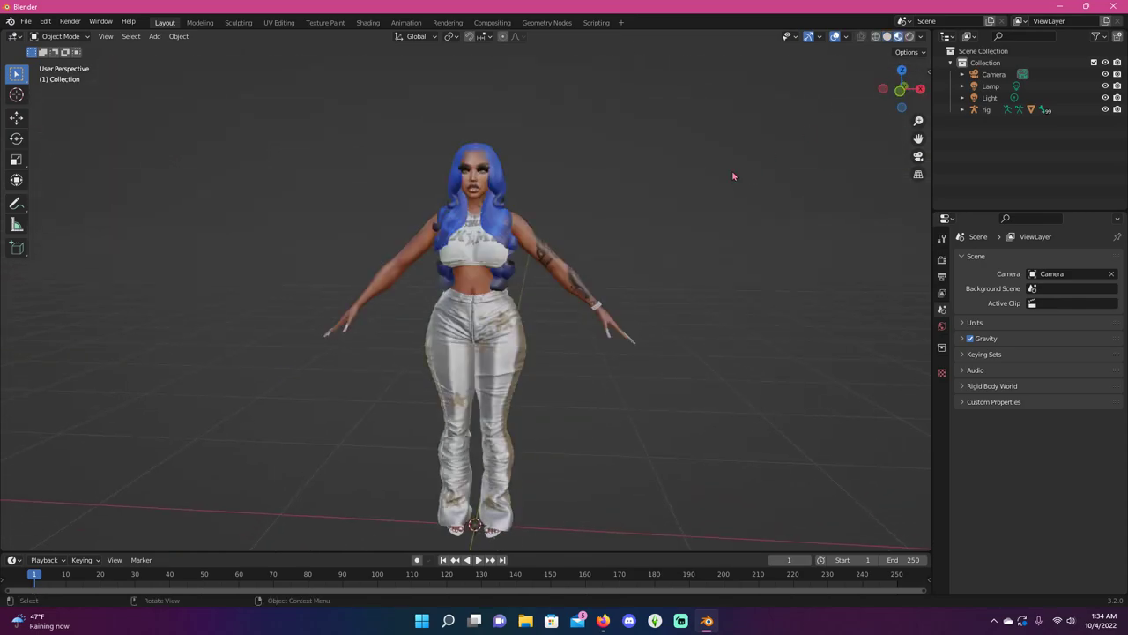
# Examine the textured Sim's face, hair and outfit up close in Material Preview.
pyautogui.moveTo(732, 177); pyautogui.dragTo(83, 245, button='middle')
pyautogui.scroll(5, 596, 213)
pyautogui.moveTo(596, 213); pyautogui.dragTo(669, 205, button='middle')
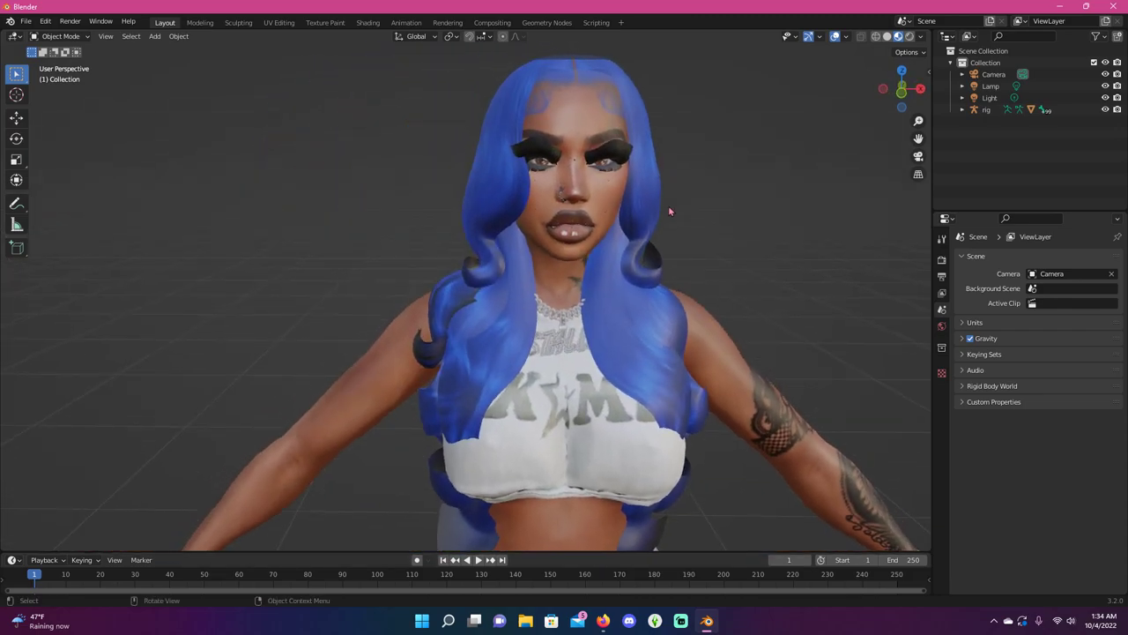
pyautogui.scroll(-4, 667, 209)
pyautogui.moveTo(918, 138); pyautogui.dragTo(918, 43)
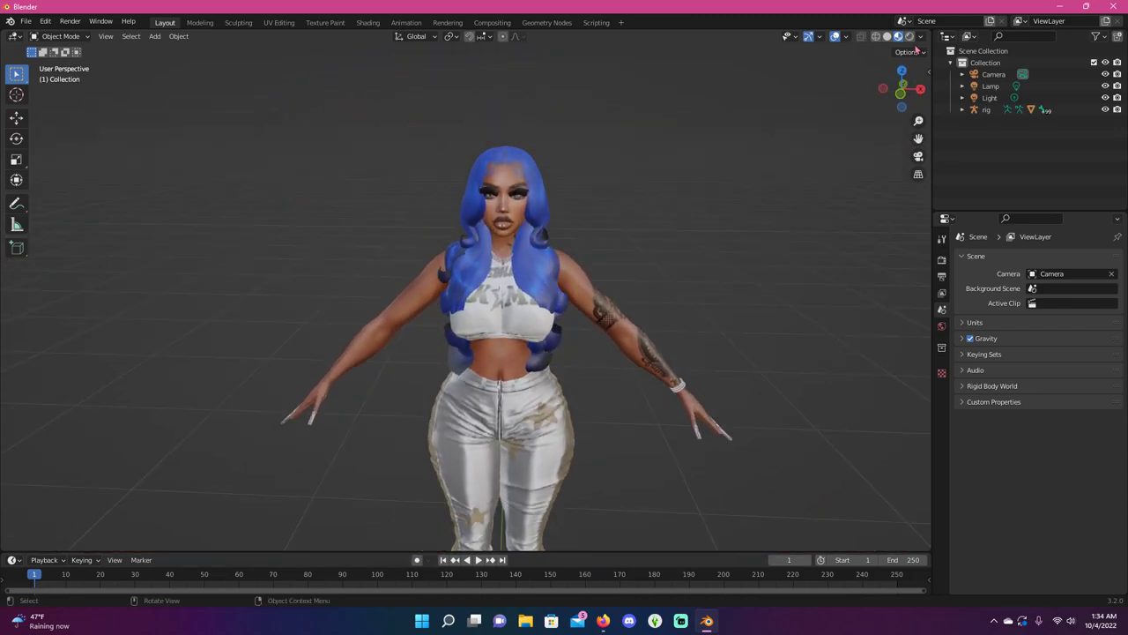
# Preview the Sim in Rendered shading and check the lighting from several sides.
pyautogui.click(909, 36)
pyautogui.moveTo(644, 218)
pyautogui.mouseDown(button='middle')
pyautogui.moveTo(899, 195)
pyautogui.moveTo(843, 168)
pyautogui.moveTo(629, 203)
pyautogui.moveTo(801, 109)
pyautogui.mouseUp(button='middle')
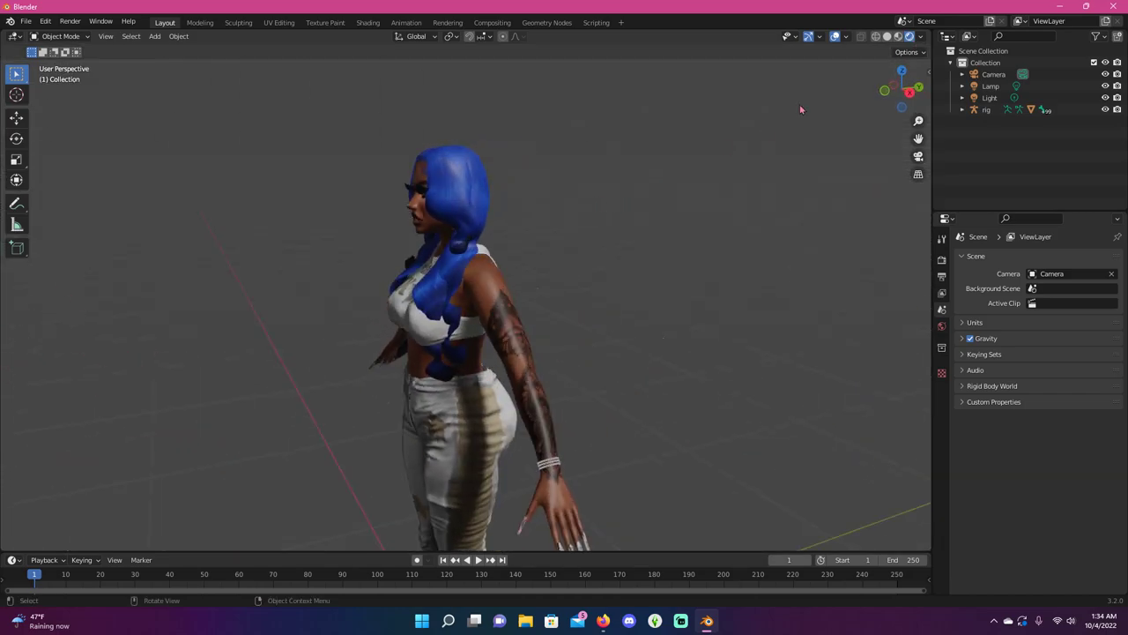
pyautogui.moveTo(626, 191); pyautogui.dragTo(309, 247, button='middle')
pyautogui.scroll(7, 308, 241)
pyautogui.scroll(-5, 451, 231)
pyautogui.scroll(-5, 451, 232)
# Move the point light along Y to about -0.95 m and along X to about 0.01 m.
pyautogui.moveTo(559, 290); pyautogui.dragTo(433, 340, button='middle')
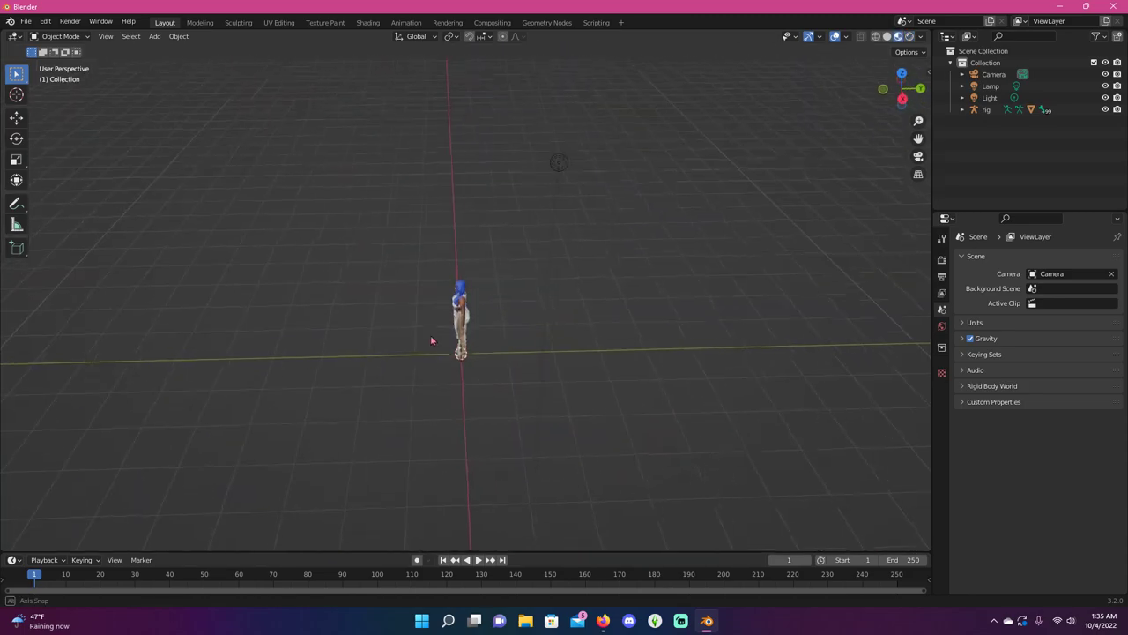
pyautogui.click(564, 156)
pyautogui.moveTo(570, 244); pyautogui.dragTo(569, 227, button='middle')
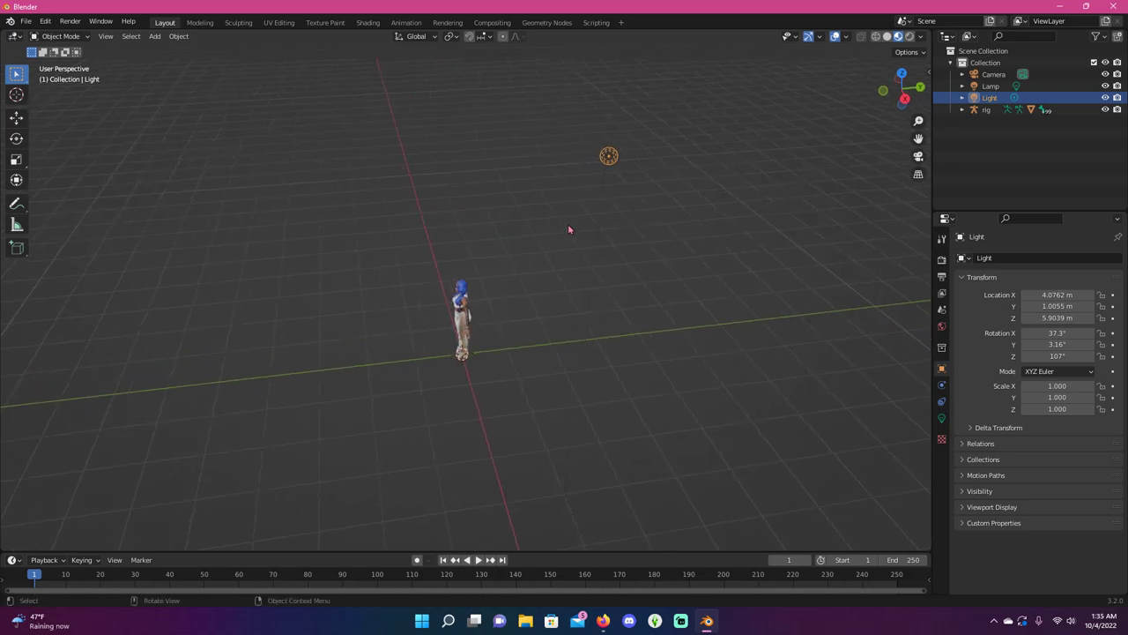
pyautogui.press('g')
pyautogui.press('y')
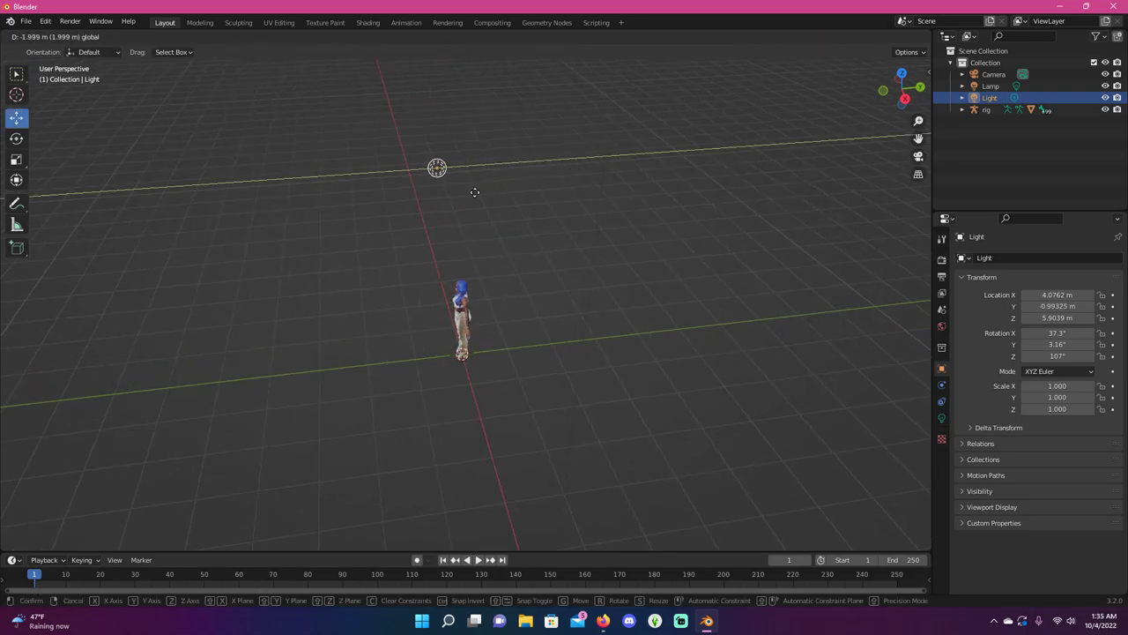
pyautogui.click(474, 192)
pyautogui.moveTo(475, 192); pyautogui.dragTo(693, 148, button='middle')
pyautogui.moveTo(697, 139); pyautogui.dragTo(576, 141)
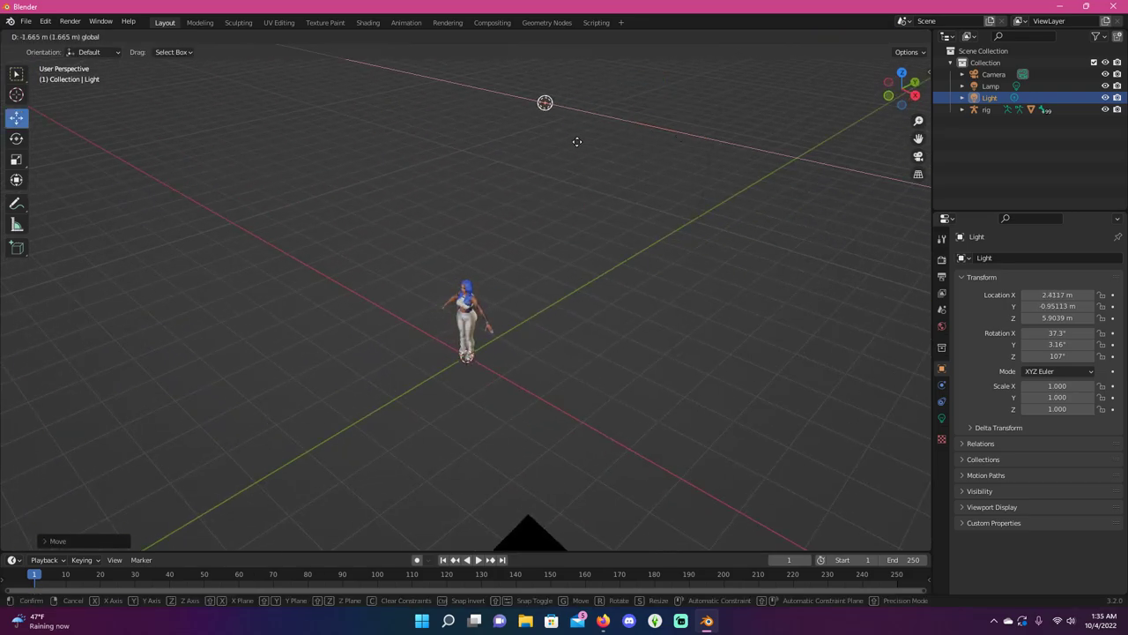
pyautogui.click(458, 146)
# Lower the light in front of the Sim to a height of about 0.91 m.
pyautogui.moveTo(458, 150); pyautogui.dragTo(852, 108, button='middle')
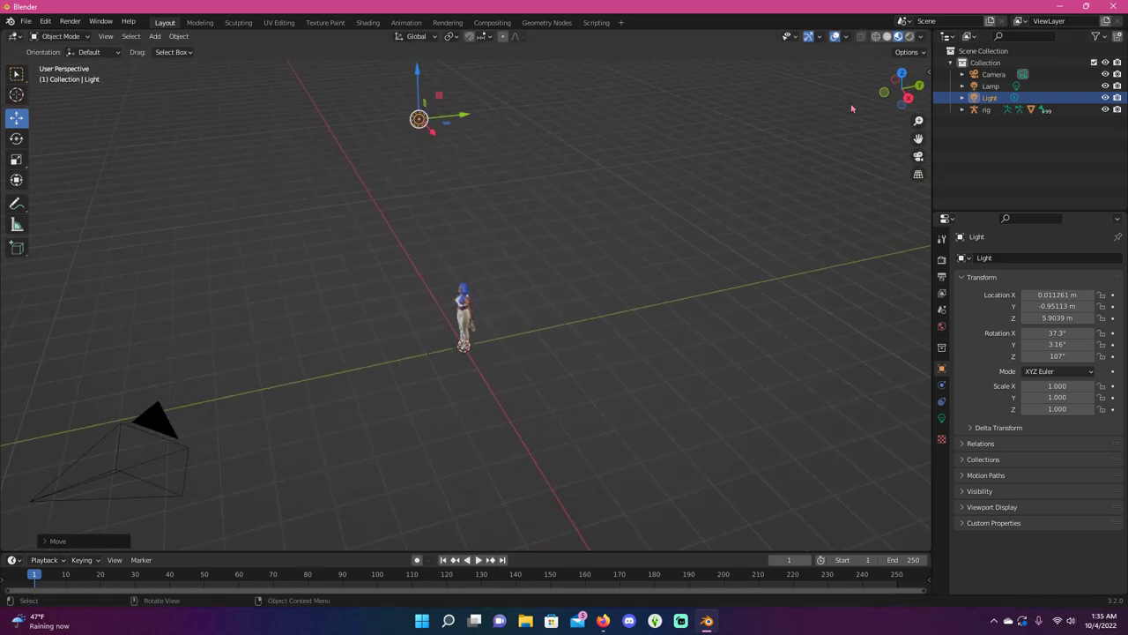
pyautogui.moveTo(417, 72); pyautogui.dragTo(426, 277)
pyautogui.scroll(6, 426, 291)
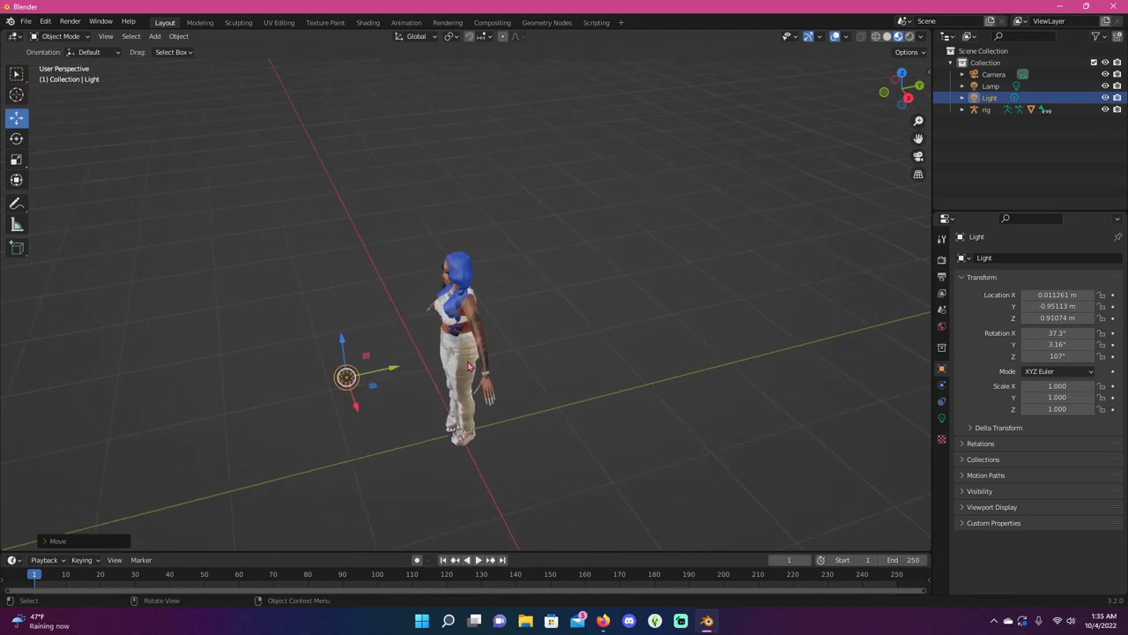
pyautogui.moveTo(423, 368); pyautogui.dragTo(421, 411, button='middle')
pyautogui.scroll(3, 572, 331)
pyautogui.scroll(-3, 527, 345)
pyautogui.scroll(-2, 425, 421)
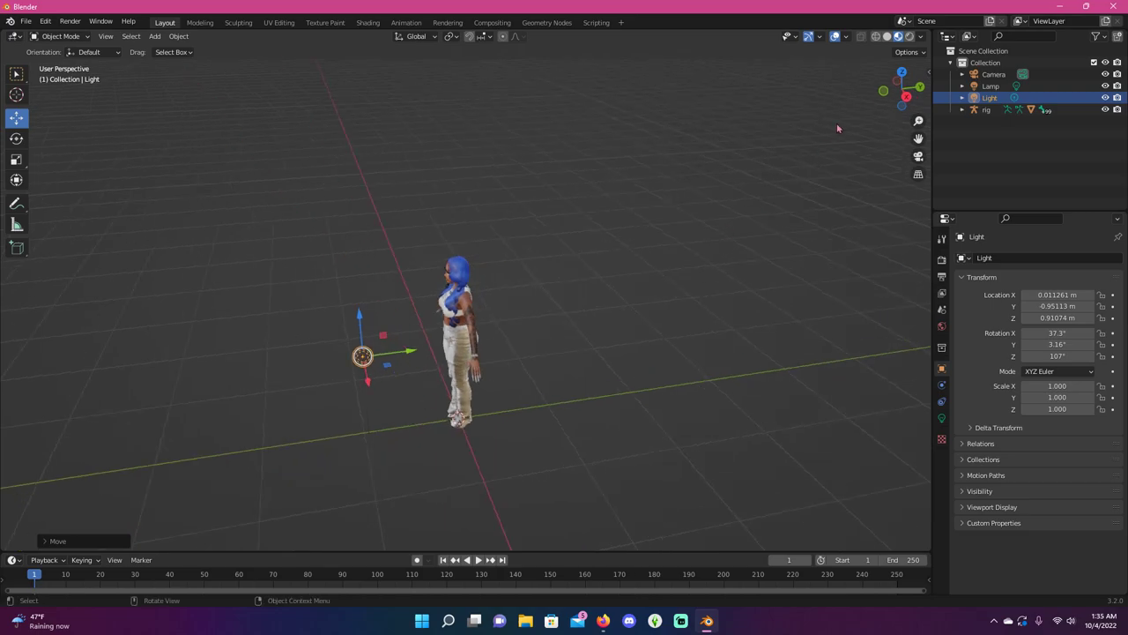
# Set the viewport shading to Rendered and check how the light falls on the Sim from the front and side.
pyautogui.click(910, 37)
pyautogui.moveTo(370, 305); pyautogui.dragTo(549, 274, button='middle')
pyautogui.scroll(7, 549, 275)
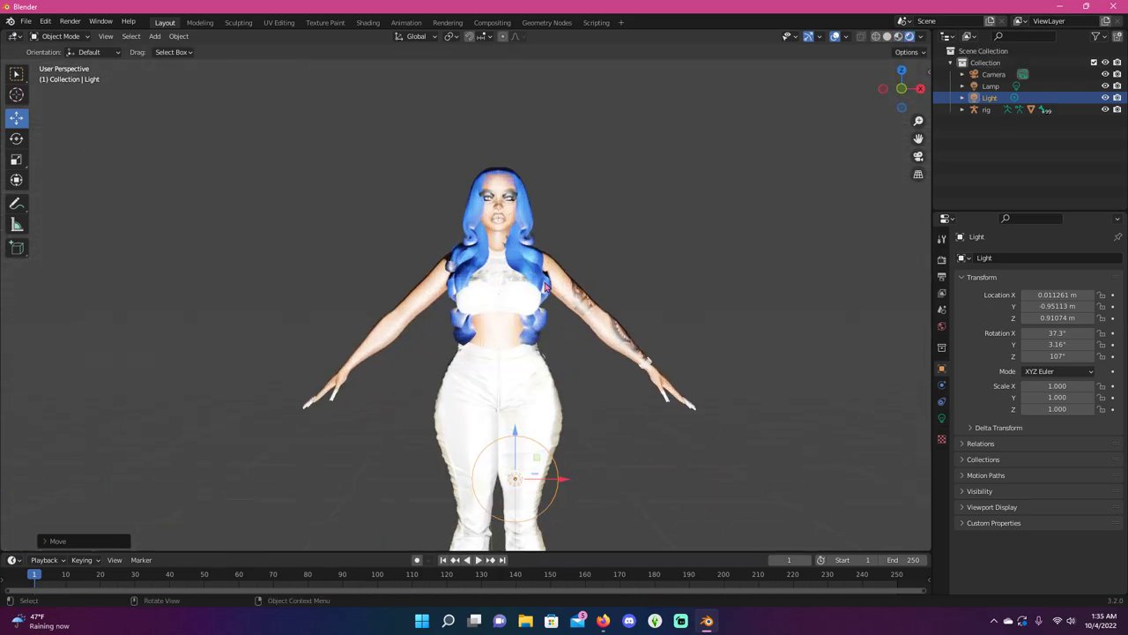
pyautogui.moveTo(617, 300); pyautogui.dragTo(421, 338, button='middle')
pyautogui.scroll(-6, 405, 353)
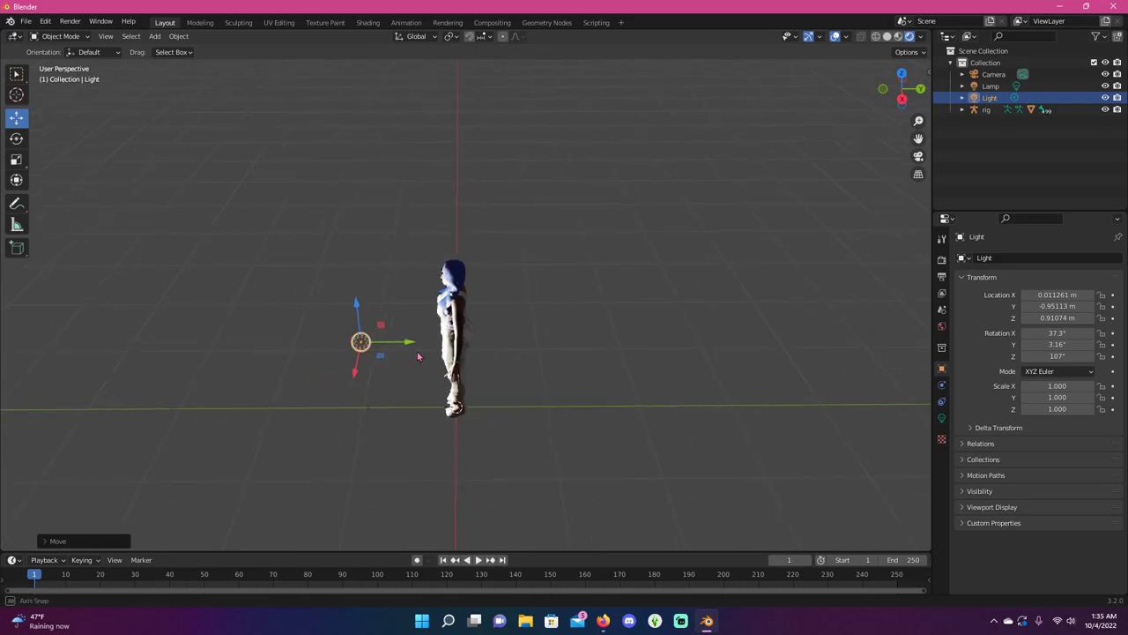
# Move the light farther out in front of the Sim along Y and reduce its power to about 214.5 W.
pyautogui.moveTo(408, 352); pyautogui.dragTo(371, 353)
pyautogui.scroll(3, 371, 354)
pyautogui.moveTo(371, 354); pyautogui.dragTo(564, 313, button='middle')
pyautogui.click(941, 418)
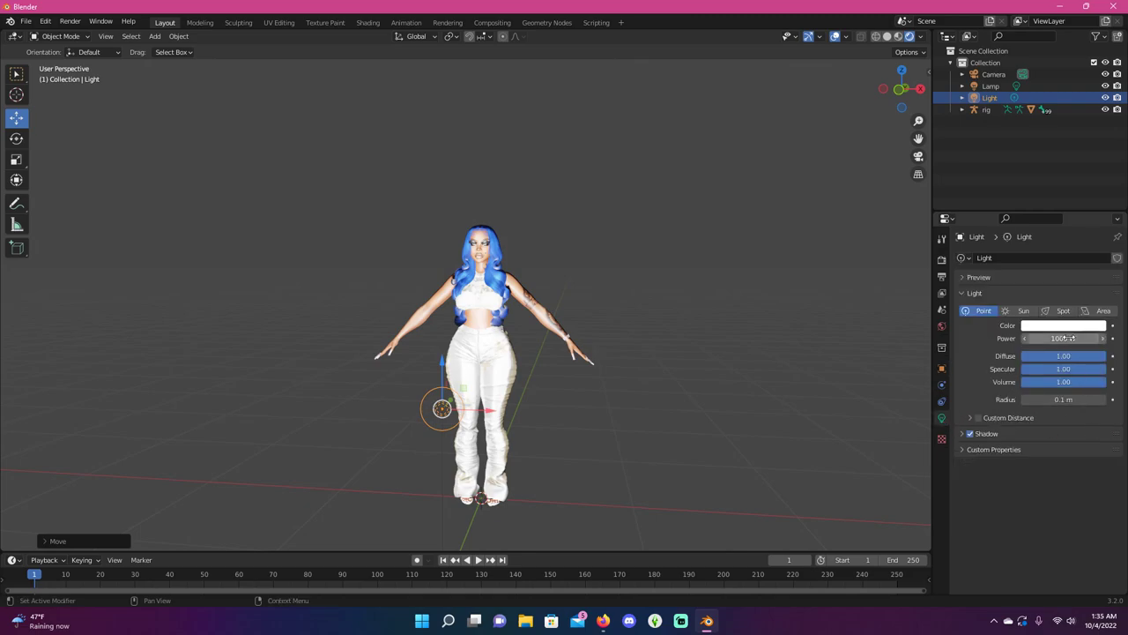
pyautogui.moveTo(1063, 338); pyautogui.dragTo(1005, 339)
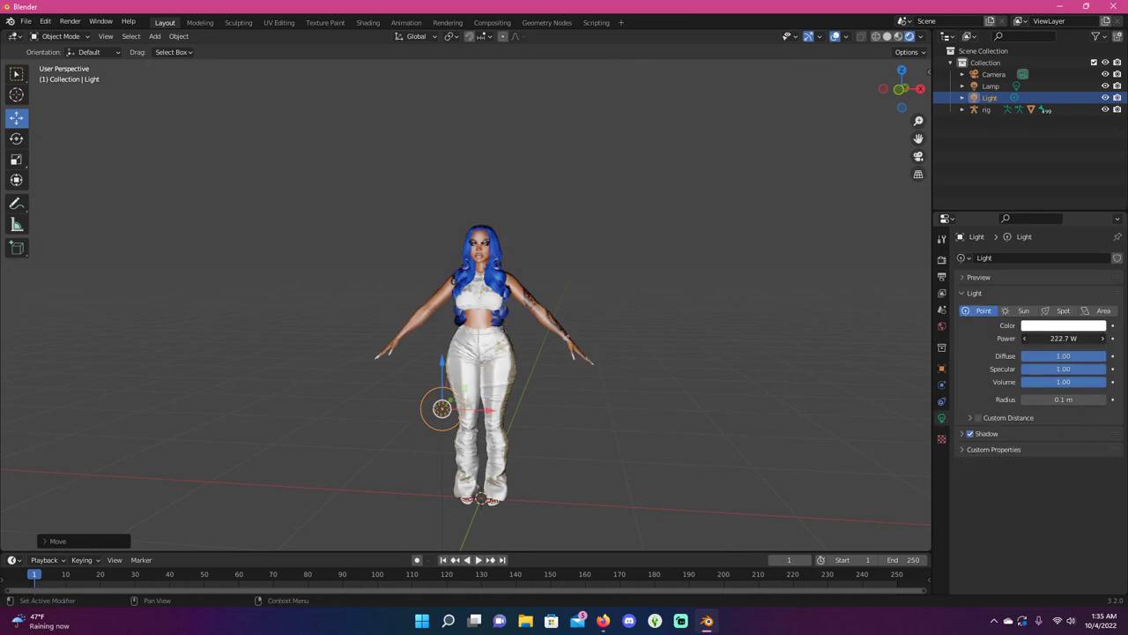
# Raise the light slightly in front of the Sim and deselect it.
pyautogui.scroll(5, 520, 385)
pyautogui.moveTo(518, 384); pyautogui.dragTo(382, 438, button='middle')
pyautogui.scroll(-5, 382, 438)
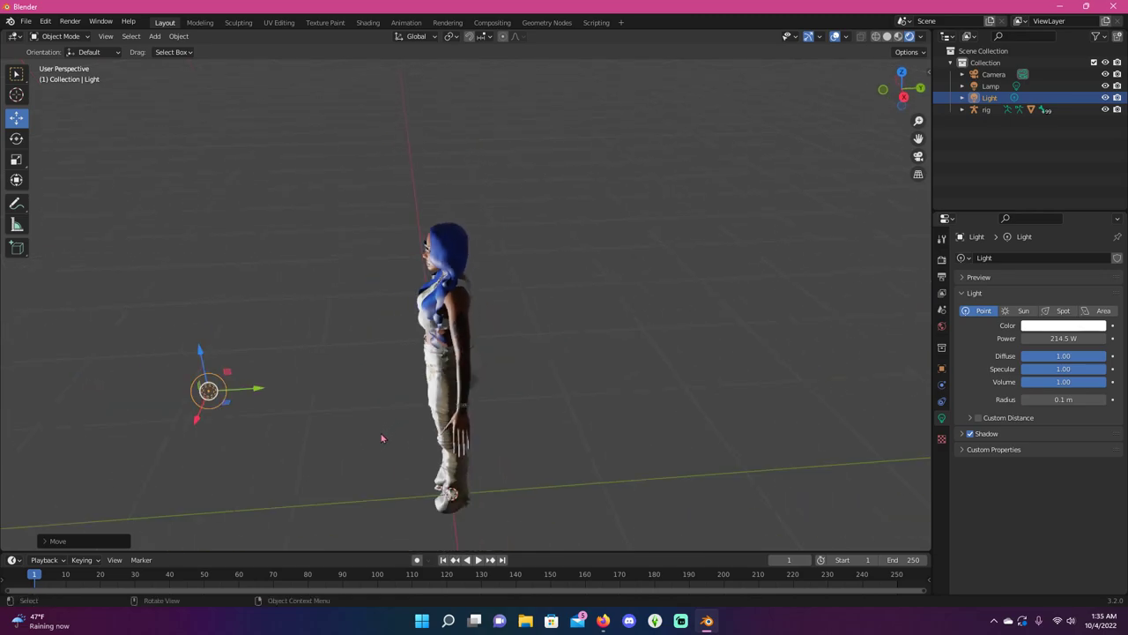
pyautogui.moveTo(199, 358); pyautogui.dragTo(187, 308)
pyautogui.moveTo(255, 310); pyautogui.dragTo(480, 312, button='middle')
pyautogui.click(670, 335)
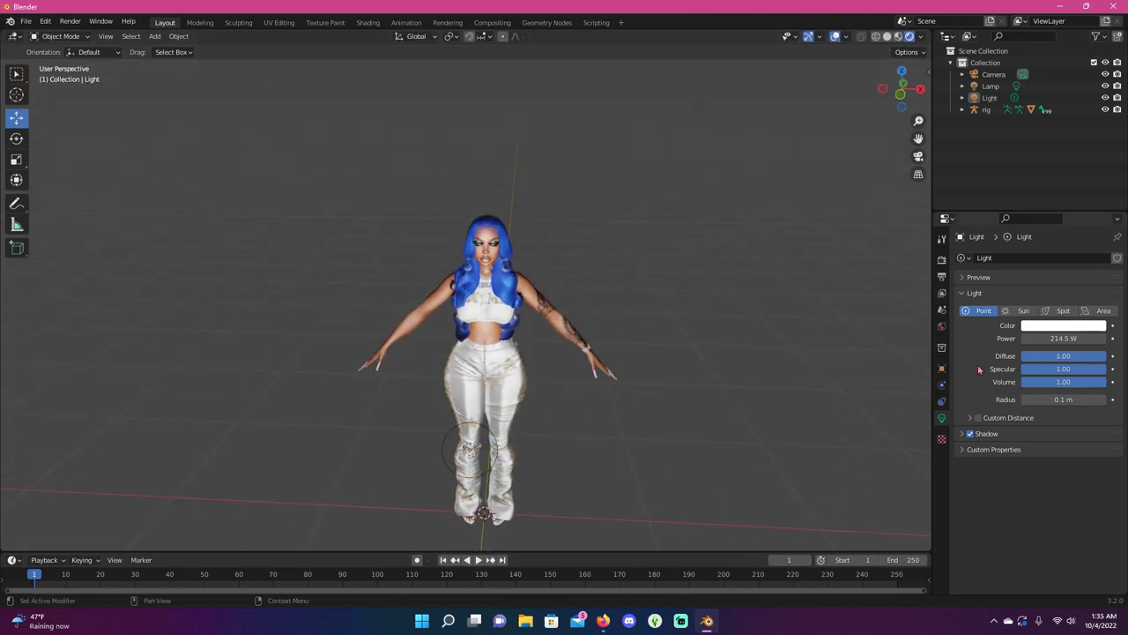
# Open the scene's render settings and examine the lit Sim's face, hair and outfit from near and far.
pyautogui.click(941, 261)
pyautogui.scroll(5, 642, 340)
pyautogui.moveTo(642, 341); pyautogui.dragTo(615, 340, button='middle')
pyautogui.scroll(-7, 616, 340)
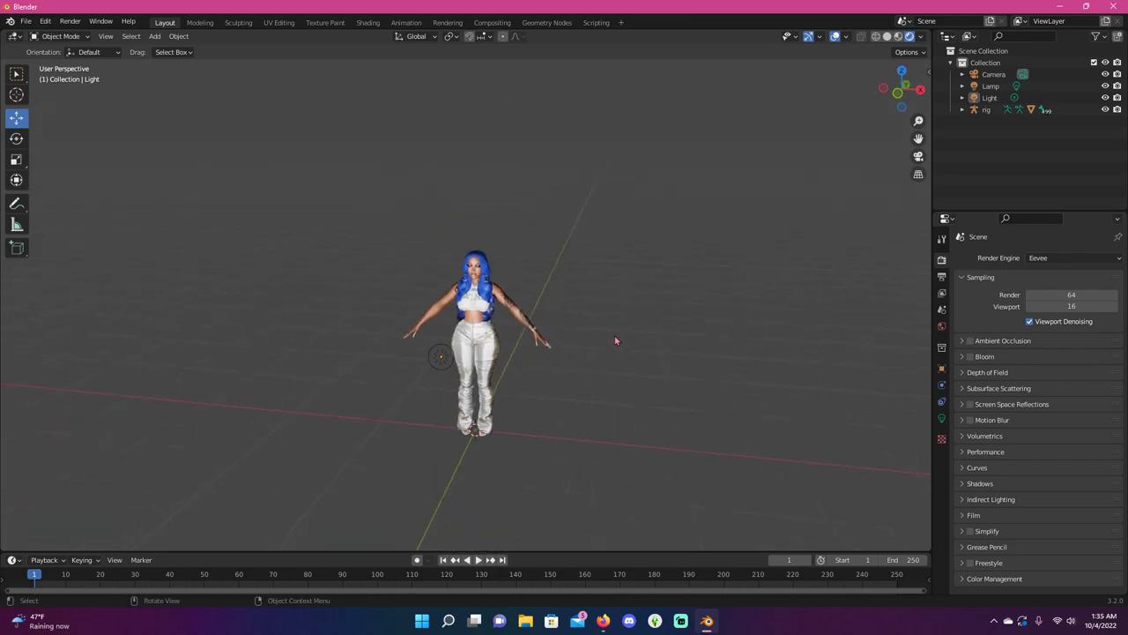
pyautogui.scroll(6, 615, 341)
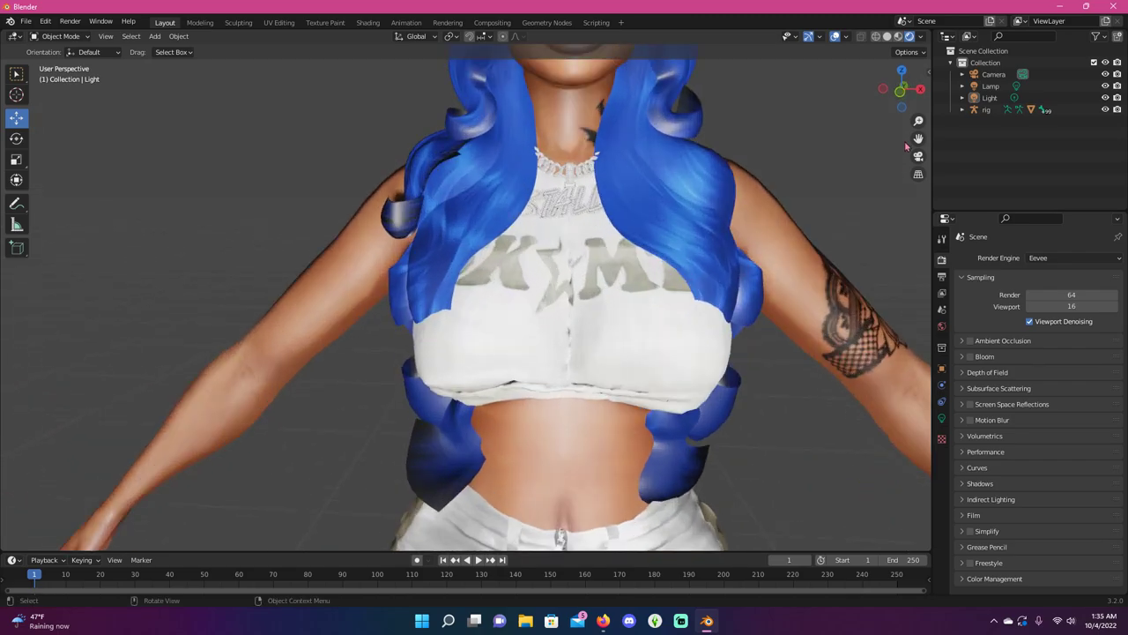
pyautogui.moveTo(918, 138); pyautogui.dragTo(884, 328)
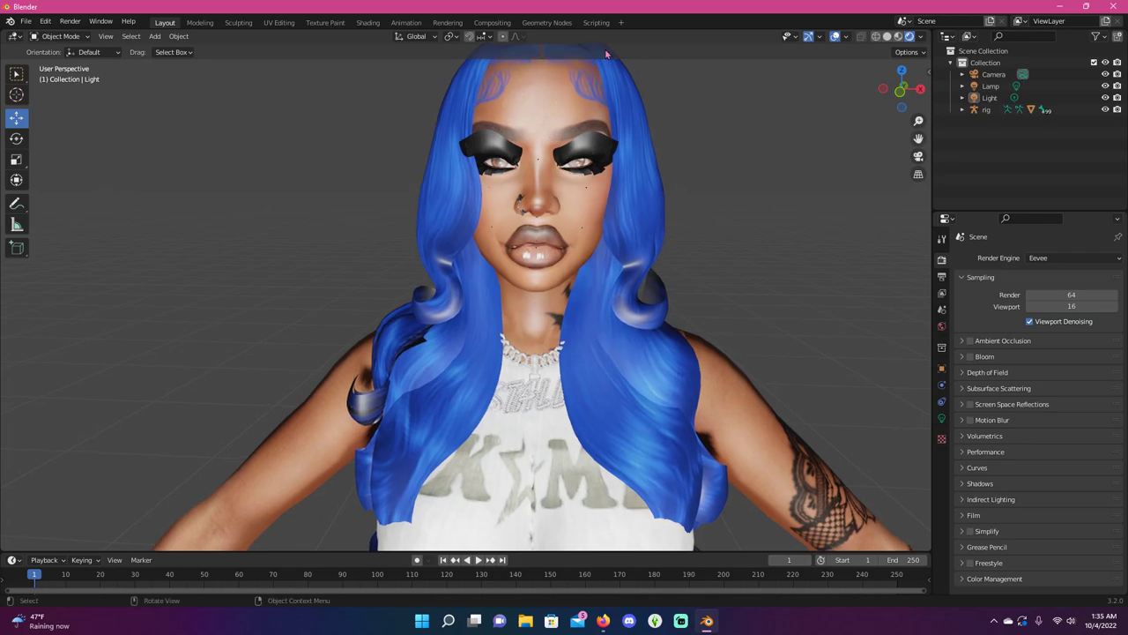
pyautogui.scroll(-5, 754, 209)
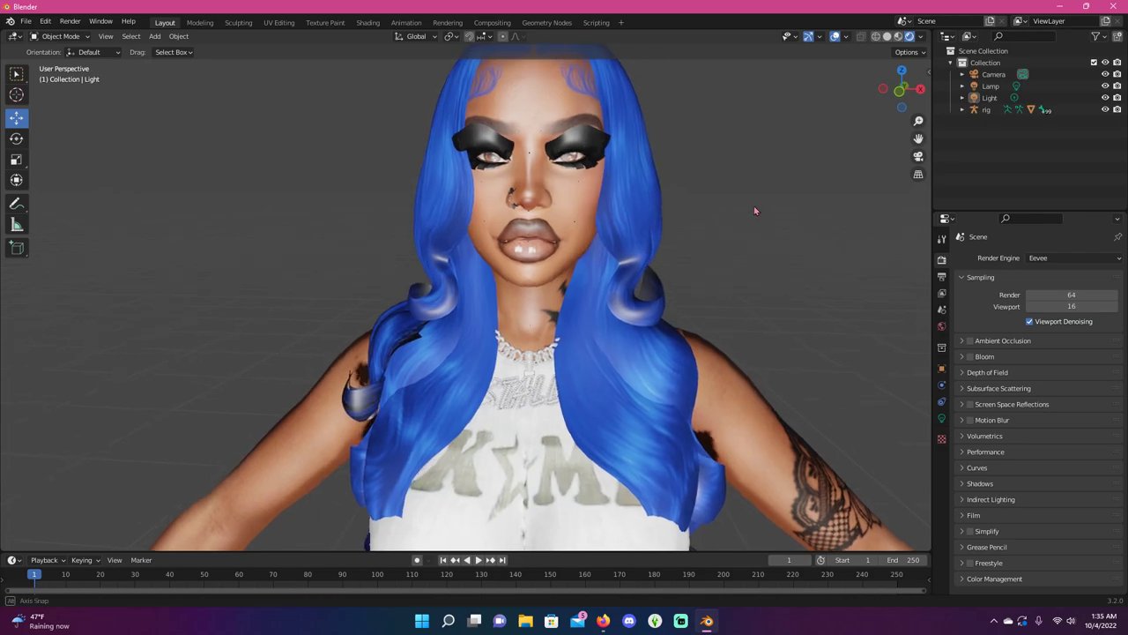
pyautogui.moveTo(750, 209); pyautogui.dragTo(660, 245, button='middle')
pyautogui.scroll(6, 604, 275)
pyautogui.scroll(-5, 687, 252)
pyautogui.scroll(-2, 660, 244)
pyautogui.scroll(3, 561, 364)
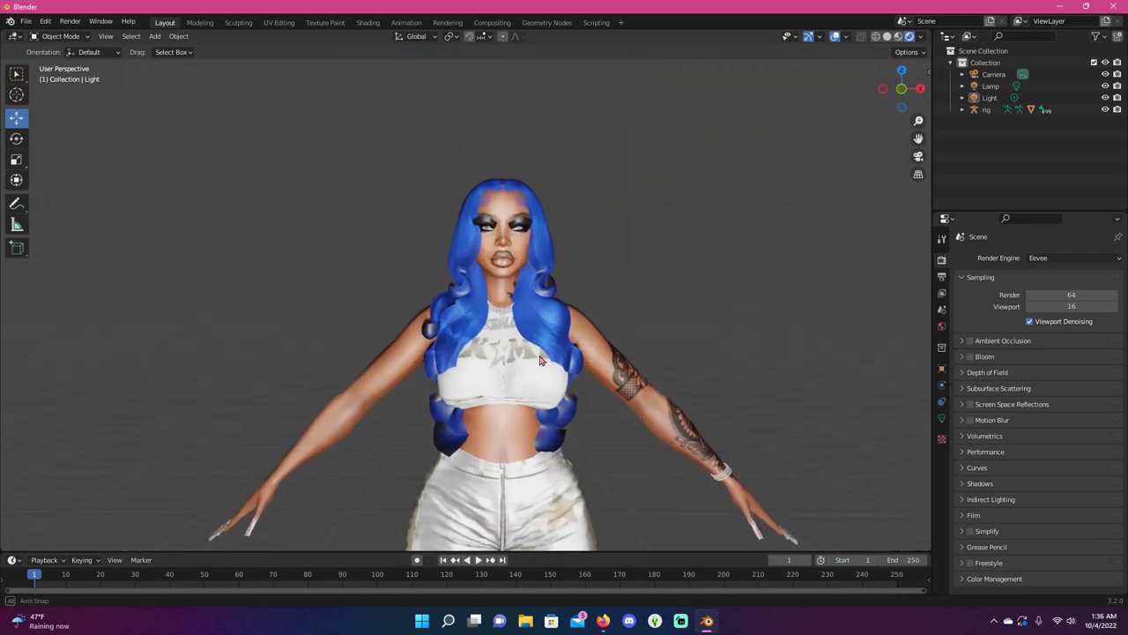
pyautogui.moveTo(561, 364); pyautogui.dragTo(558, 248, button='middle')
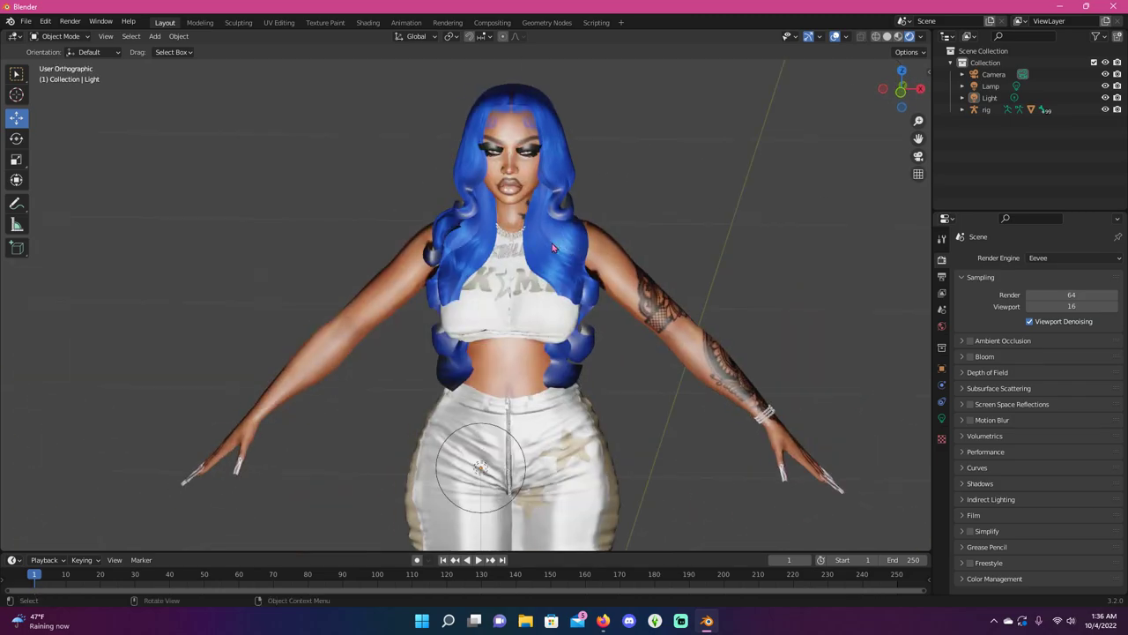
# Split the 3D viewport into two side-by-side front orthographic views, framing the Sim's upper body in the second one.
pyautogui.press('KP_1')
pyautogui.scroll(1, 571, 239)
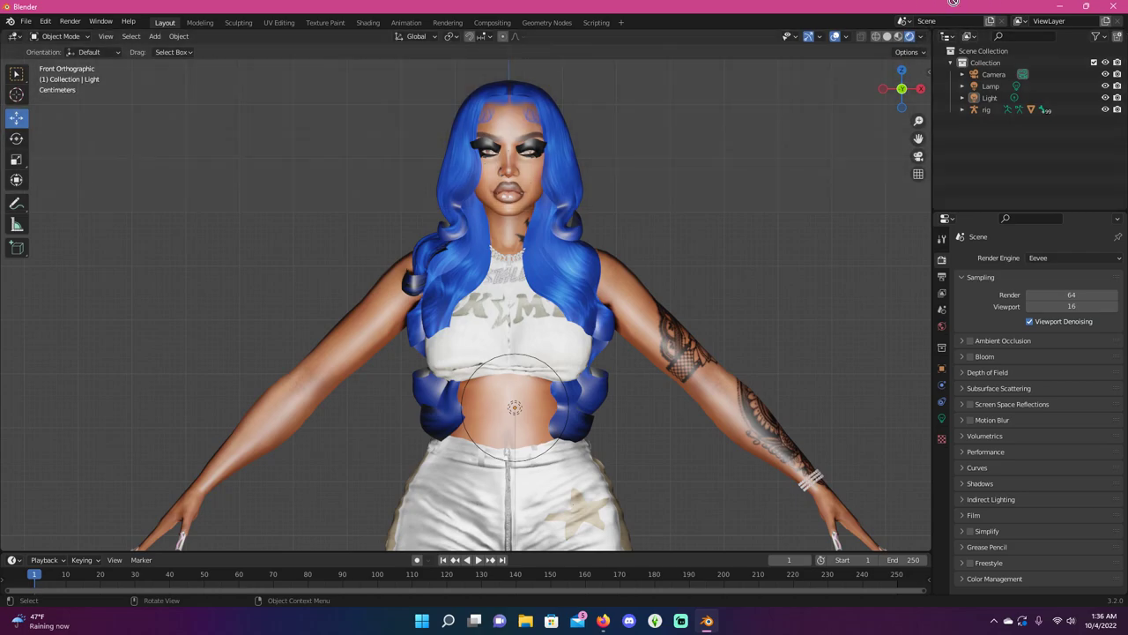
pyautogui.moveTo(928, 32); pyautogui.dragTo(479, 71)
pyautogui.moveTo(638, 316)
pyautogui.mouseDown(button='middle')
pyautogui.moveTo(622, 344)
pyautogui.moveTo(632, 334)
pyautogui.mouseUp(button='middle')
pyautogui.press('KP_1')
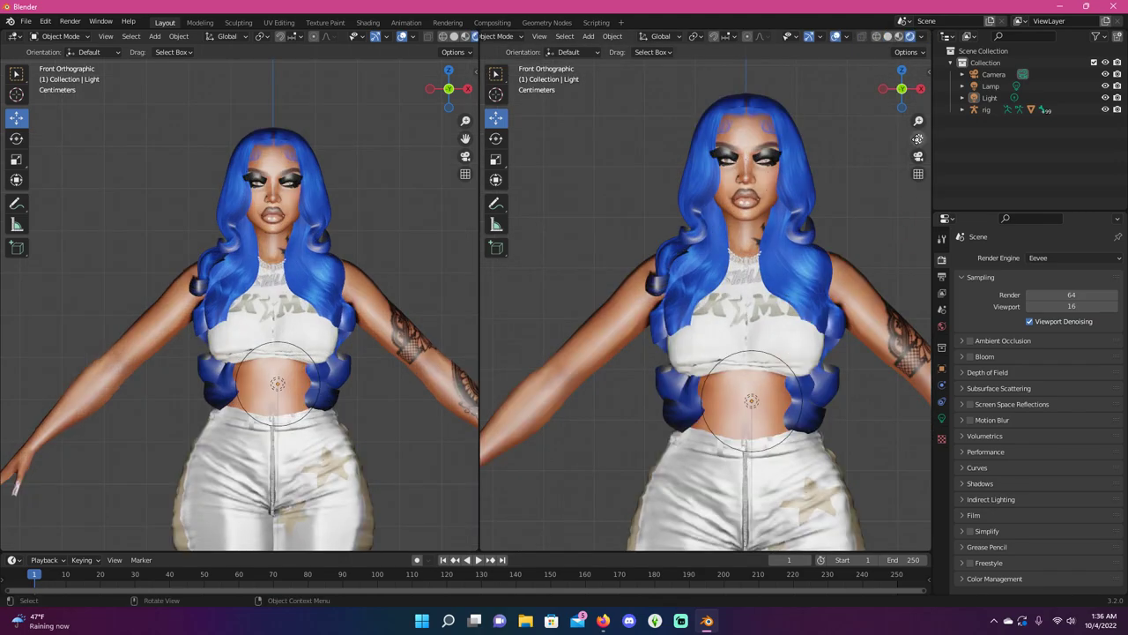
pyautogui.moveTo(918, 138); pyautogui.dragTo(714, 238)
pyautogui.press('KP_1')
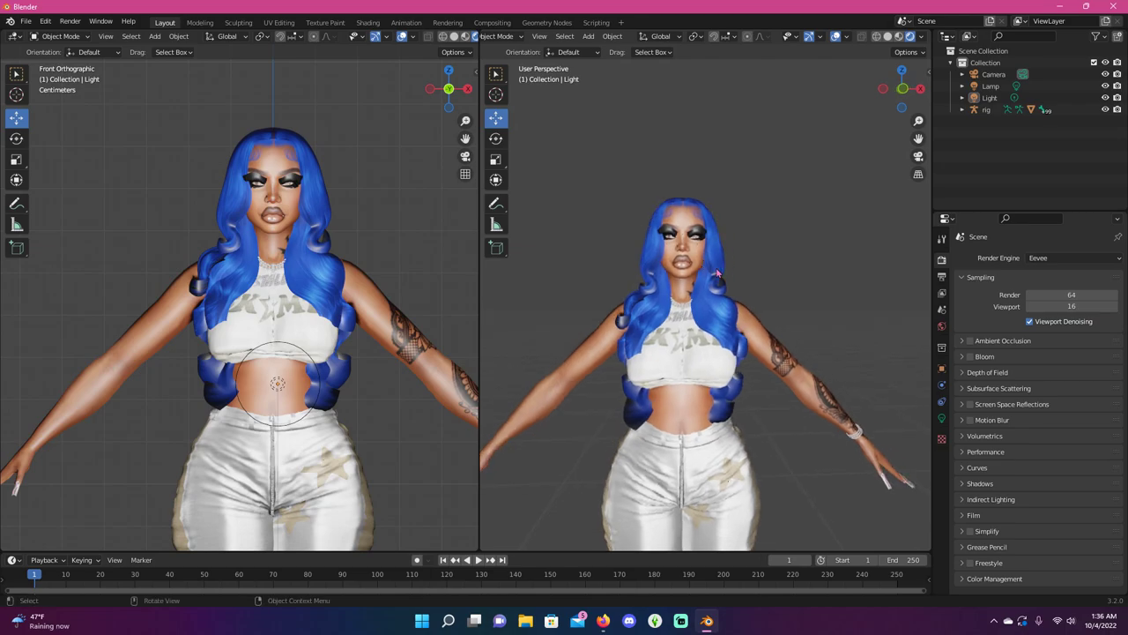
pyautogui.scroll(3, 718, 269)
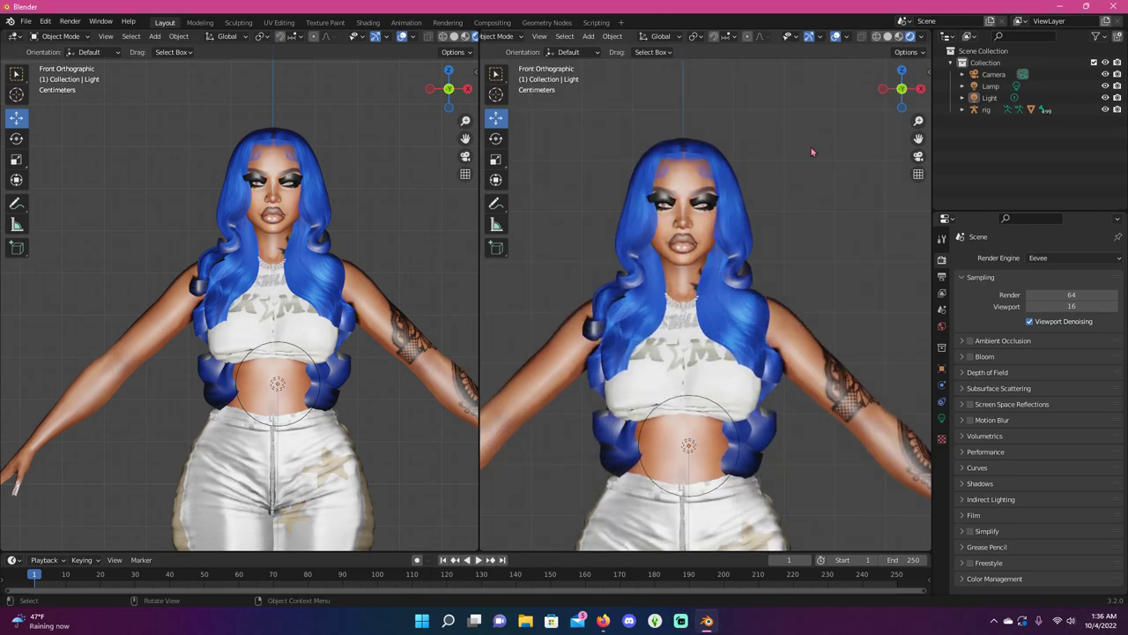
pyautogui.moveTo(919, 138); pyautogui.dragTo(937, 113)
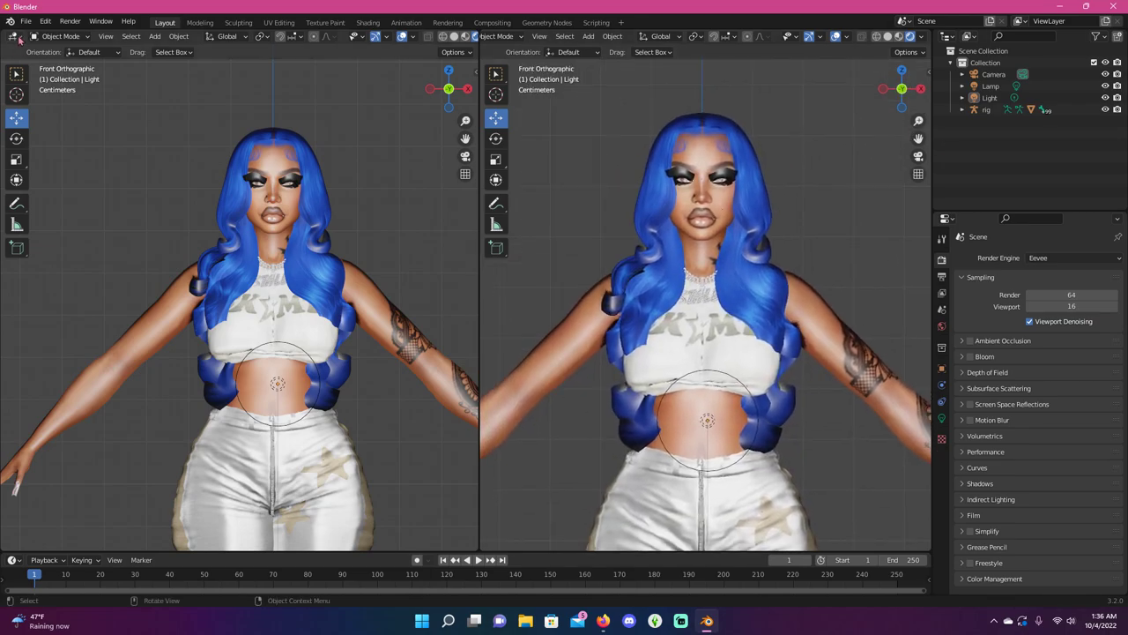
# Change the first 3D viewport to the Shader Editor and show the material nodes of the Sim's mesh under the rig.
pyautogui.click(14, 36)
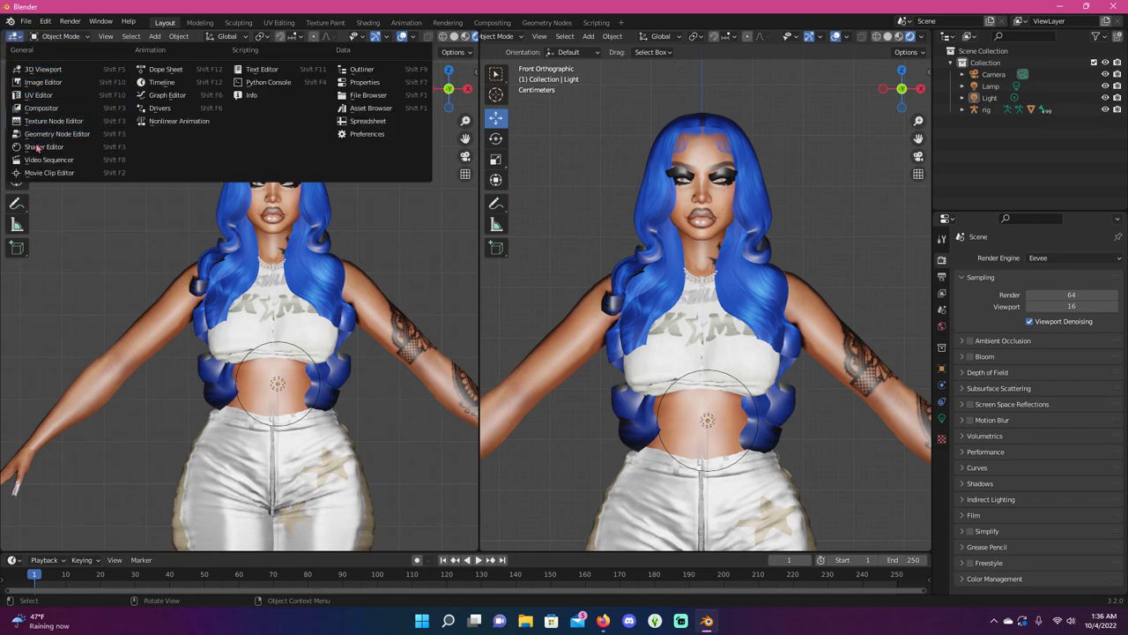
pyautogui.click(14, 36)
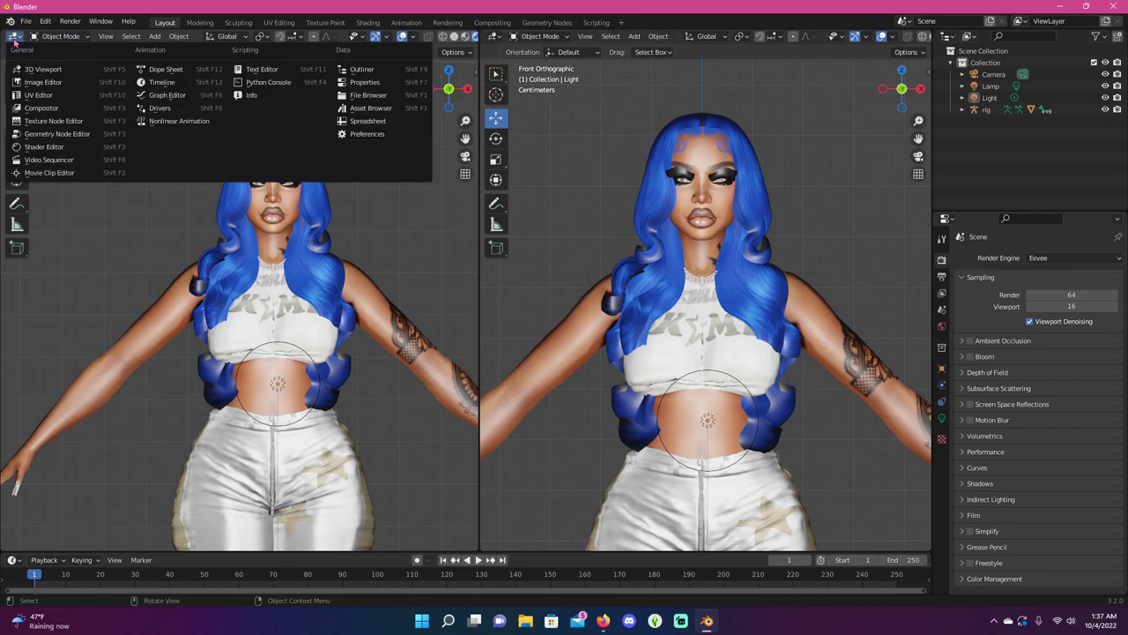
pyautogui.click(35, 151)
pyautogui.moveTo(346, 320); pyautogui.dragTo(403, 320)
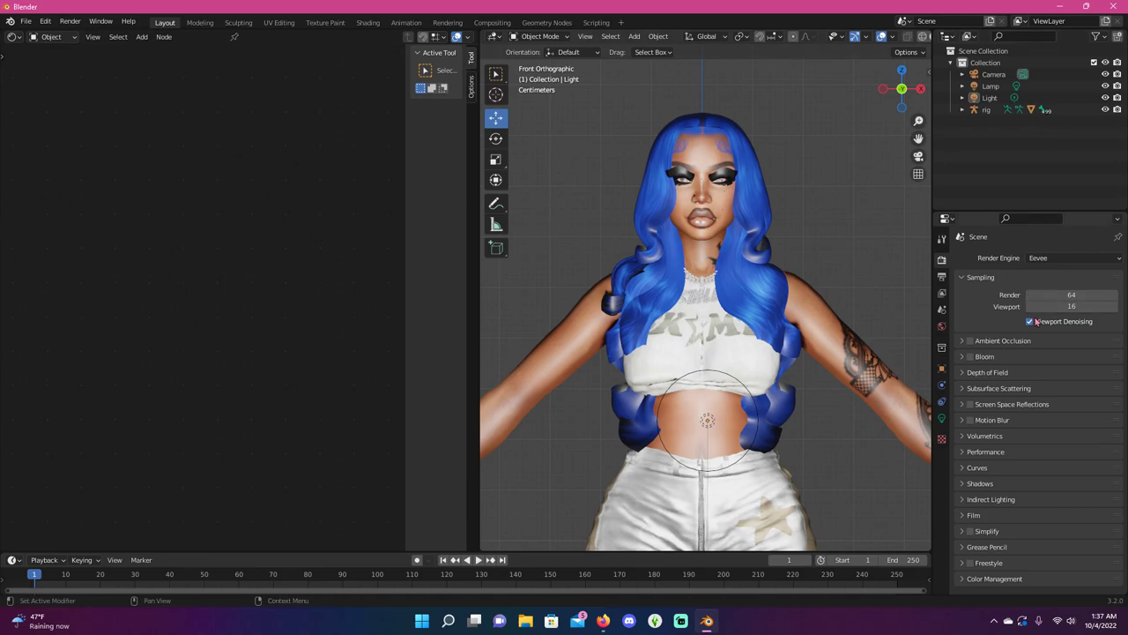
pyautogui.click(962, 110)
pyautogui.click(1001, 147)
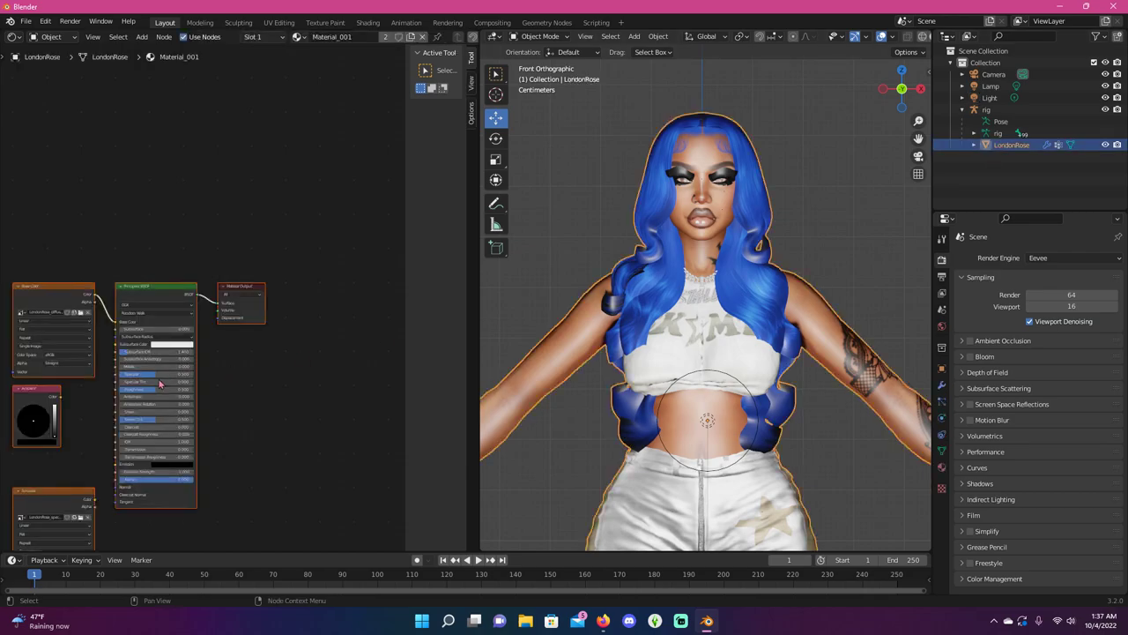
# Connect the Specular texture's Color output to the Specular input of the Principled BSDF.
pyautogui.scroll(5, 220, 347)
pyautogui.moveTo(220, 347)
pyautogui.mouseDown(button='middle')
pyautogui.moveTo(246, 298)
pyautogui.moveTo(227, 358)
pyautogui.mouseUp(button='middle')
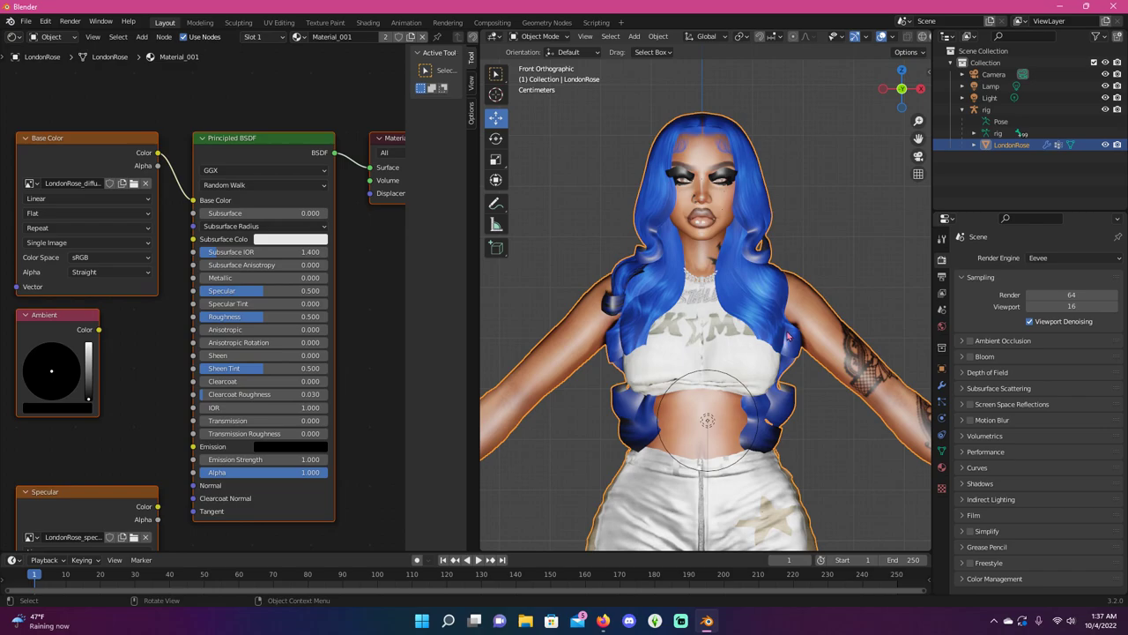
pyautogui.moveTo(157, 506); pyautogui.dragTo(193, 291)
# Insert a Mix Shader after the Principled BSDF, feeding its second Shader input, and link the Base Color texture's Alpha to its Fac.
pyautogui.moveTo(362, 296); pyautogui.dragTo(347, 314, button='middle')
pyautogui.hotkey('shift', 'a')
pyautogui.moveTo(335, 359)
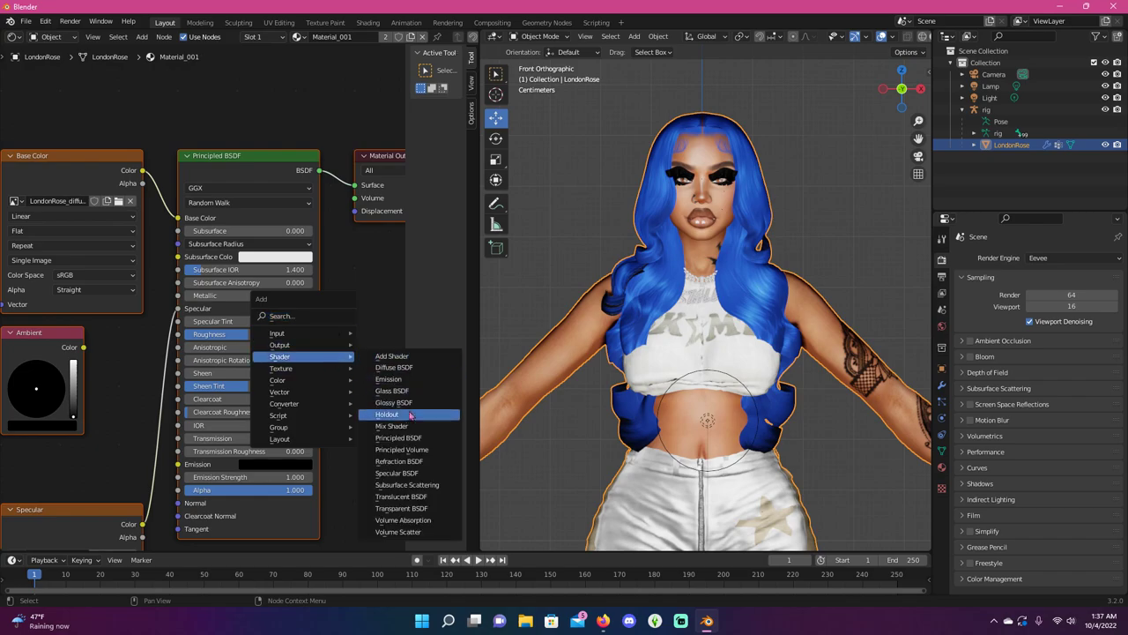
pyautogui.click(397, 415)
pyautogui.rightClick(339, 357)
pyautogui.hotkey('shift', 'a')
pyautogui.click(401, 422)
pyautogui.click(345, 182)
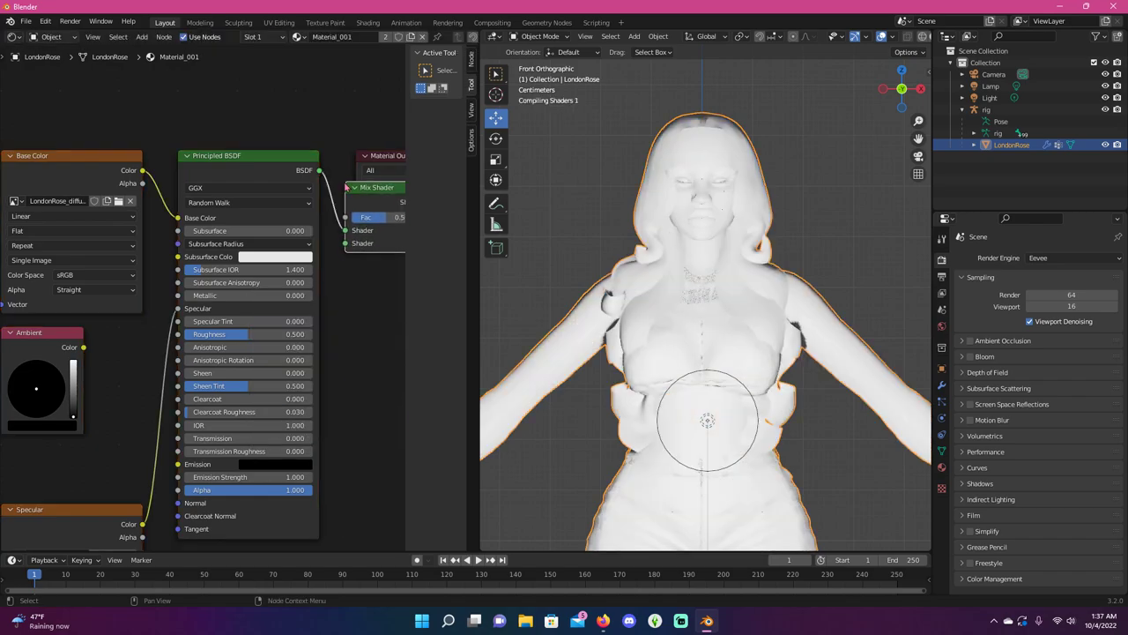
pyautogui.moveTo(366, 230); pyautogui.dragTo(366, 239)
pyautogui.moveTo(344, 314); pyautogui.dragTo(321, 315, button='middle')
pyautogui.moveTo(119, 183); pyautogui.dragTo(342, 218)
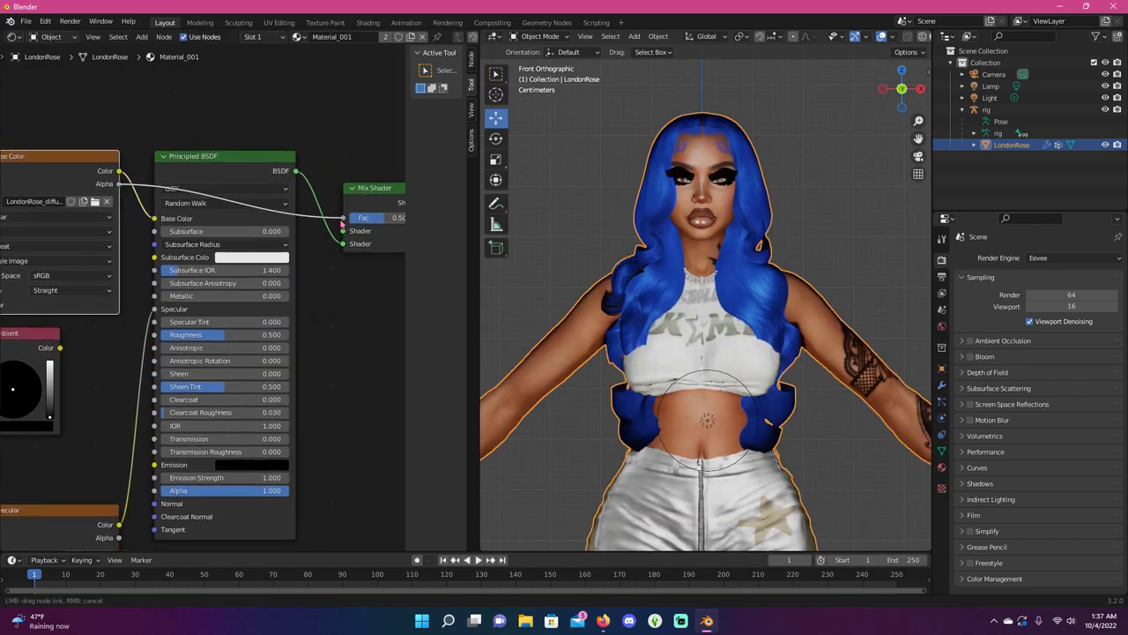
# Try the Alpha Hashed blend mode on the Sim's material and return it to Opaque.
pyautogui.click(941, 467)
pyautogui.click(1073, 499)
pyautogui.click(1071, 543)
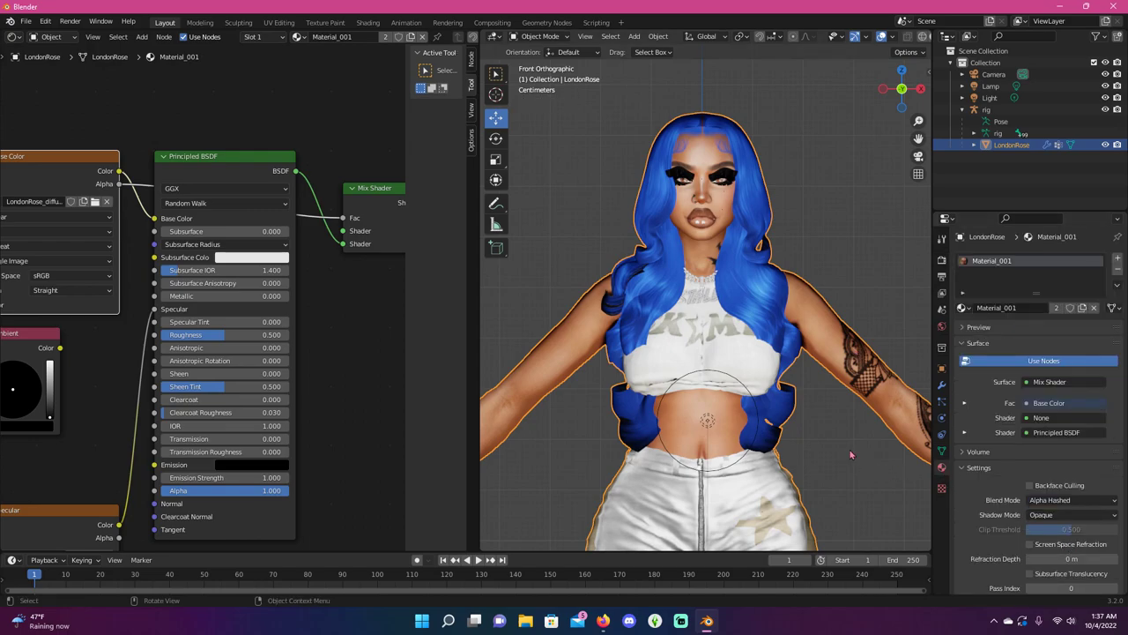
pyautogui.click(1056, 499)
pyautogui.click(1058, 511)
# Add a Transparent BSDF linked to the Mix Shader's first Shader input and set the material's blend mode to Alpha Hashed.
pyautogui.hotkey('shift', 'a')
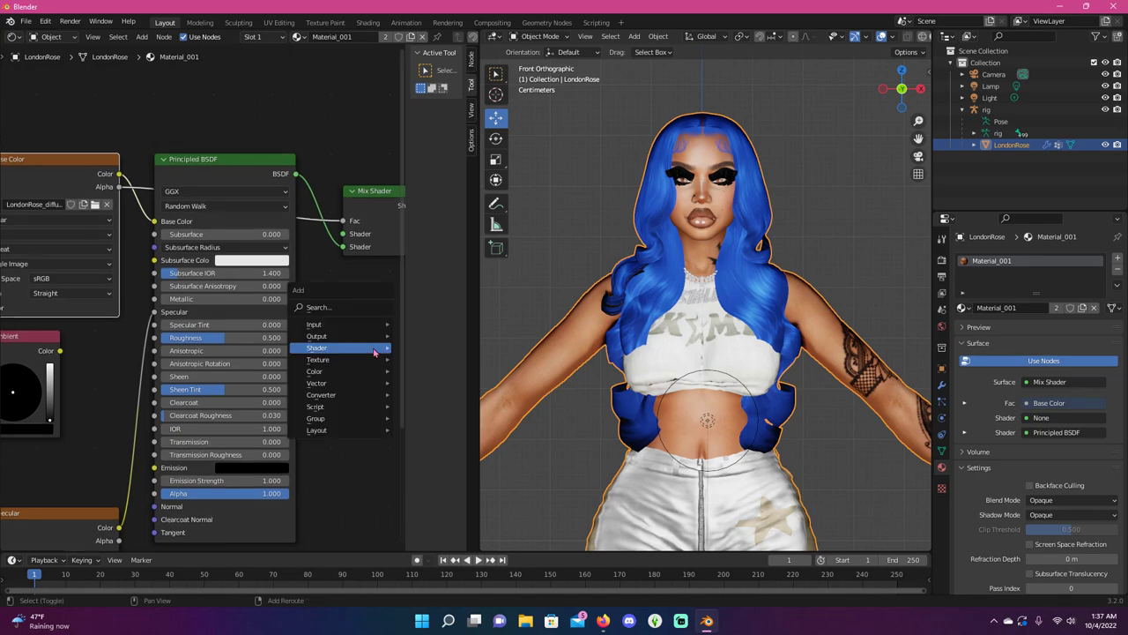
pyautogui.moveTo(374, 352)
pyautogui.click(431, 520)
pyautogui.click(257, 106)
pyautogui.moveTo(296, 115); pyautogui.dragTo(343, 233)
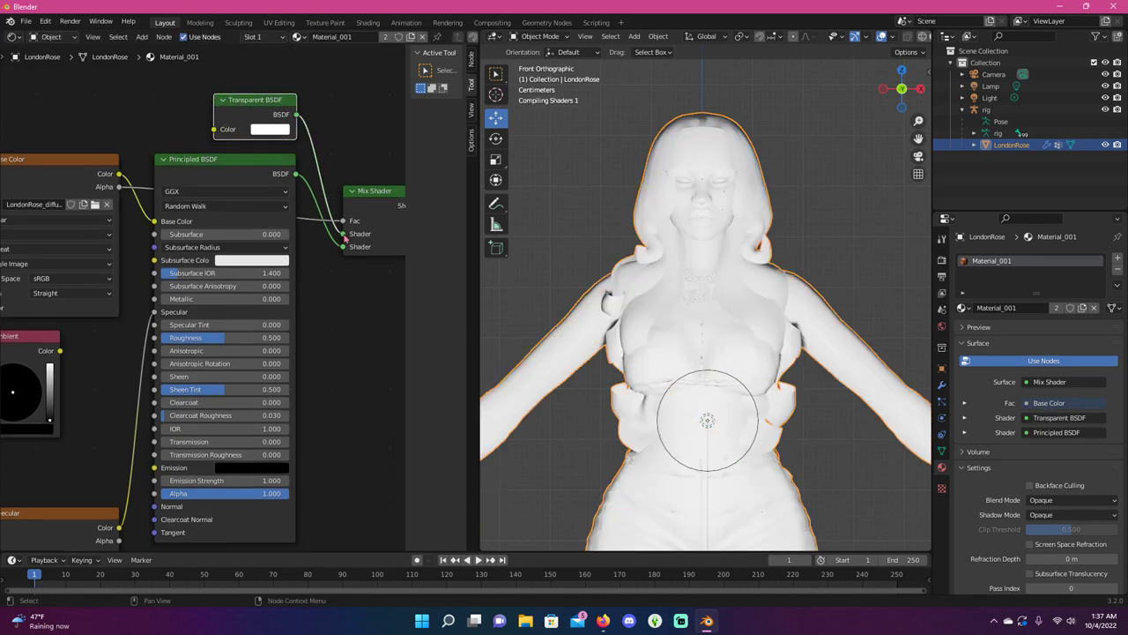
pyautogui.click(1073, 500)
pyautogui.click(1066, 533)
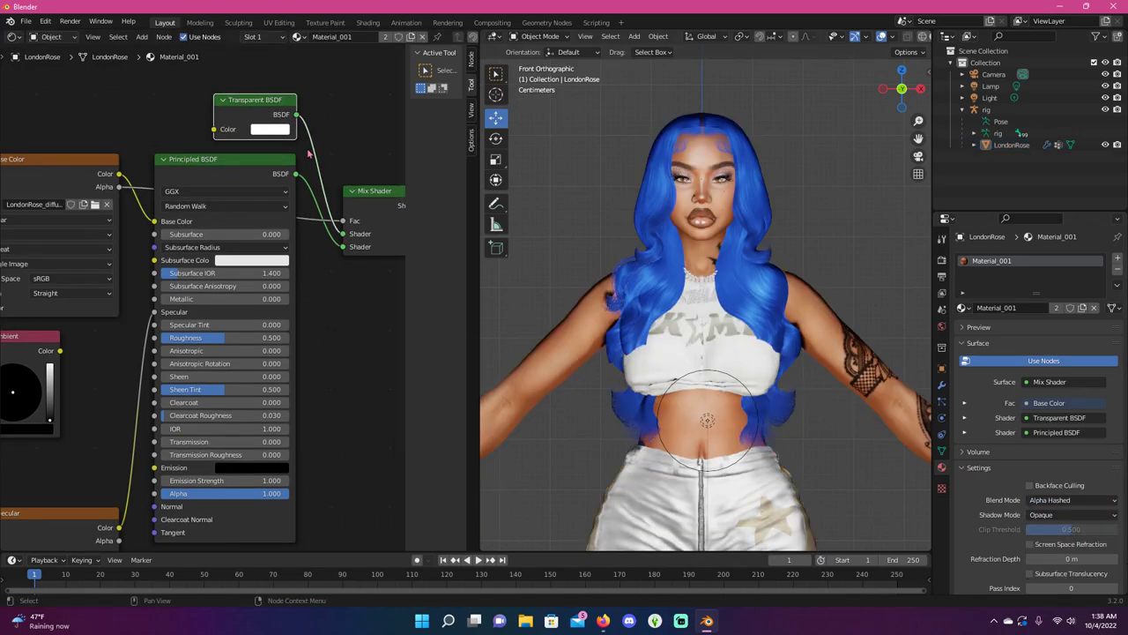
# Turn the Shader Editor area back into a 3D viewport and frame the Sim's upper body more closely.
pyautogui.click(14, 36)
pyautogui.click(44, 71)
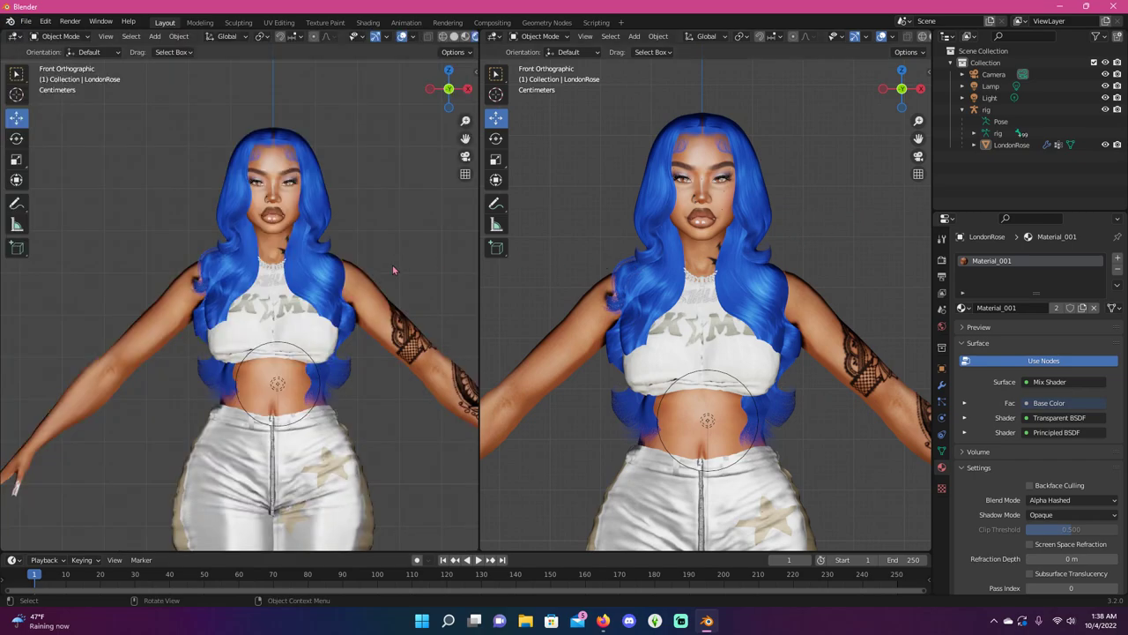
pyautogui.scroll(2, 394, 270)
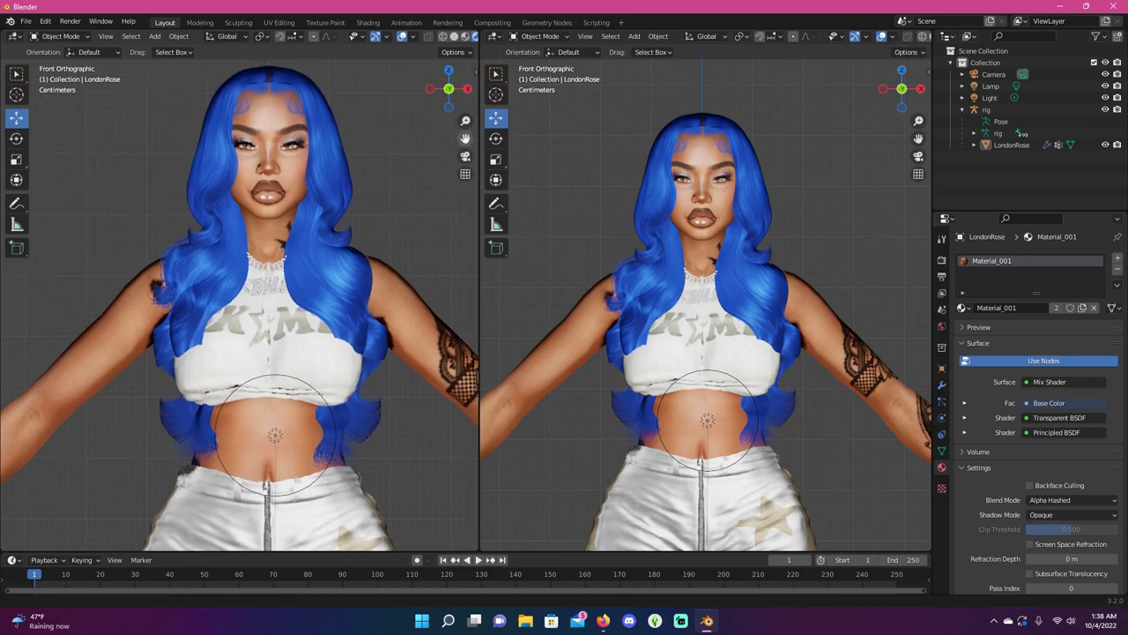
pyautogui.scroll(1, 465, 146)
# Examine the Sim's transparent hair, lashes and face up close and the whole body in the second viewport.
pyautogui.moveTo(721, 209); pyautogui.dragTo(937, 189, button='middle')
pyautogui.moveTo(919, 137); pyautogui.dragTo(722, 282, button='middle')
pyautogui.scroll(4, 733, 205)
pyautogui.scroll(1, 731, 200)
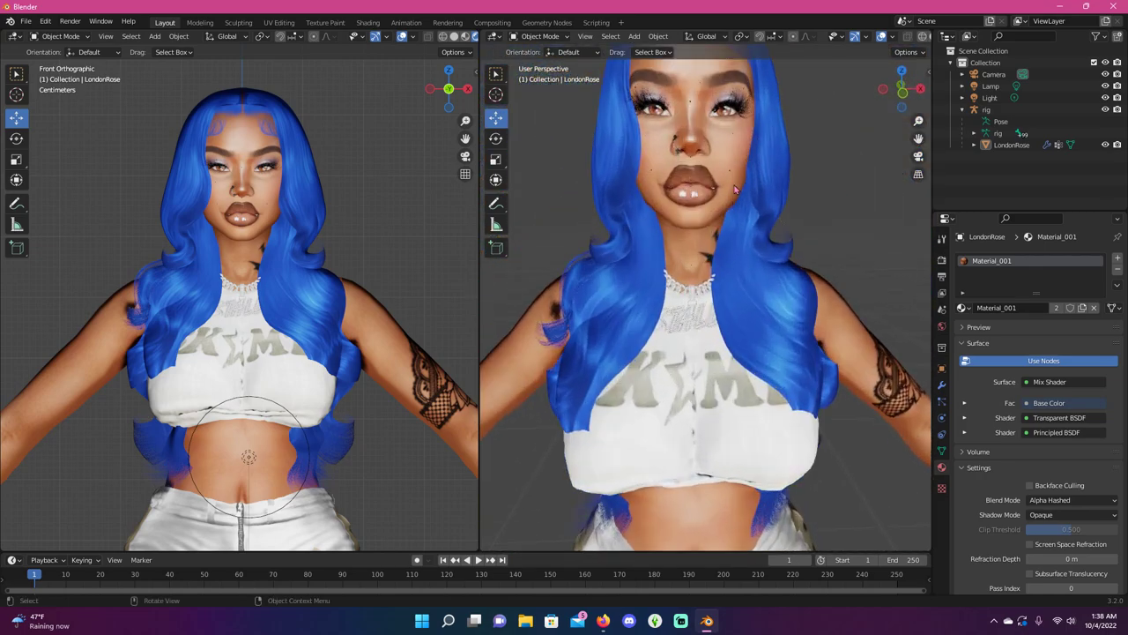
pyautogui.scroll(-6, 738, 189)
pyautogui.moveTo(918, 139); pyautogui.dragTo(919, 54)
pyautogui.moveTo(761, 388); pyautogui.dragTo(785, 360, button='middle')
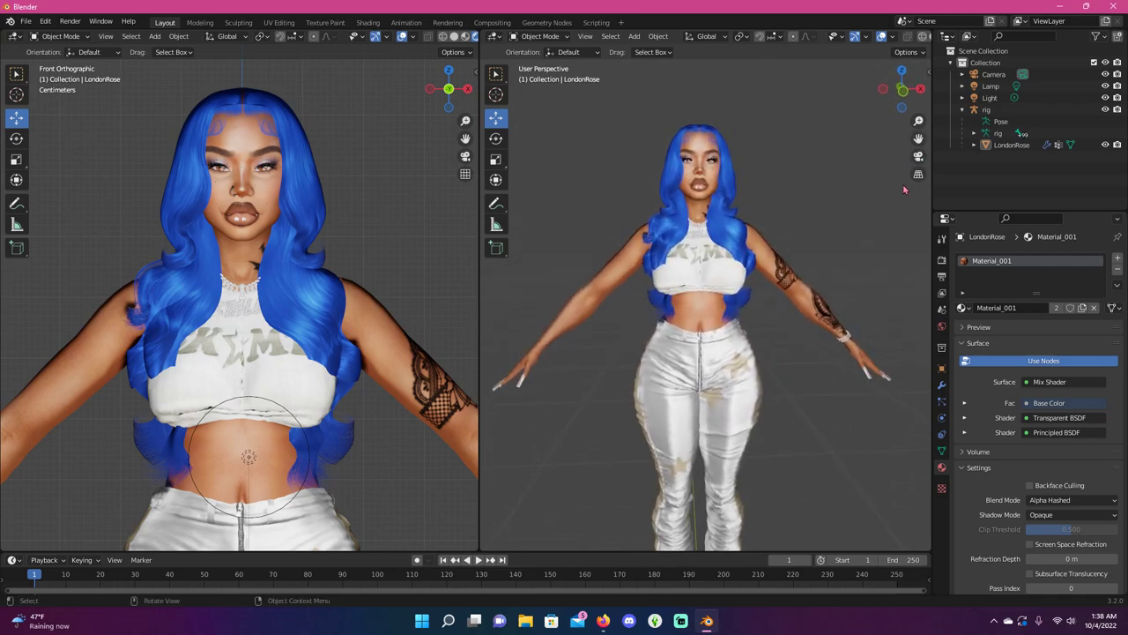
pyautogui.scroll(-1, 825, 226)
pyautogui.moveTo(824, 226); pyautogui.dragTo(796, 245, button='middle')
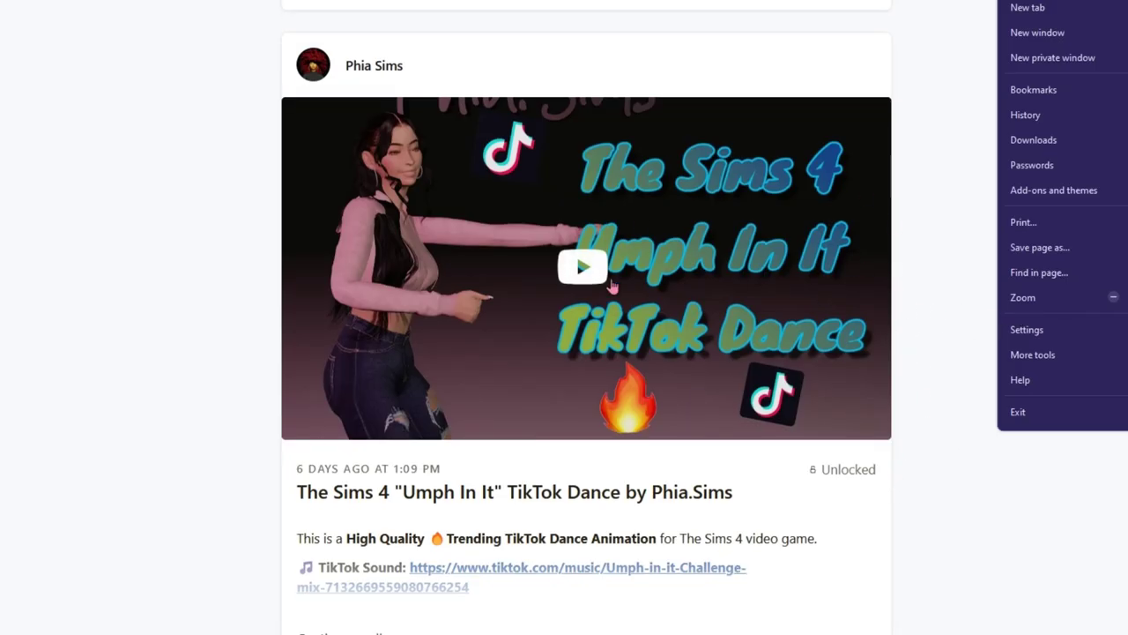
# Switch to the web browser and look over the "Umph In It" TikTok Dance post and its attached files.
pyautogui.scroll(2, 683, 276)
pyautogui.scroll(-3, 683, 276)
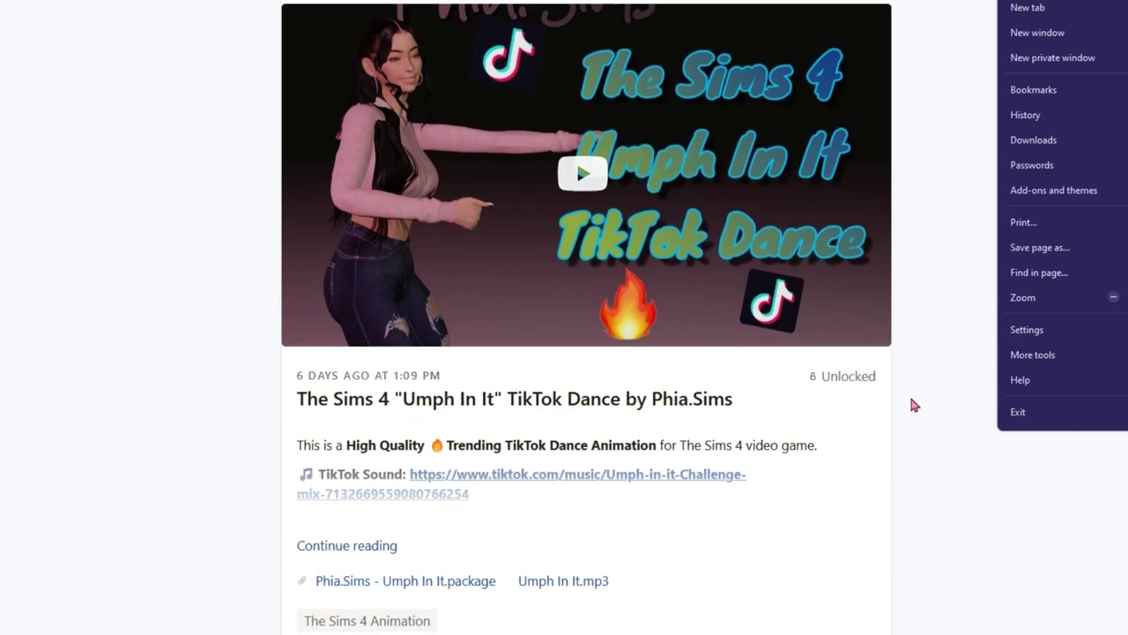
pyautogui.scroll(2, 870, 344)
pyautogui.scroll(-1, 870, 343)
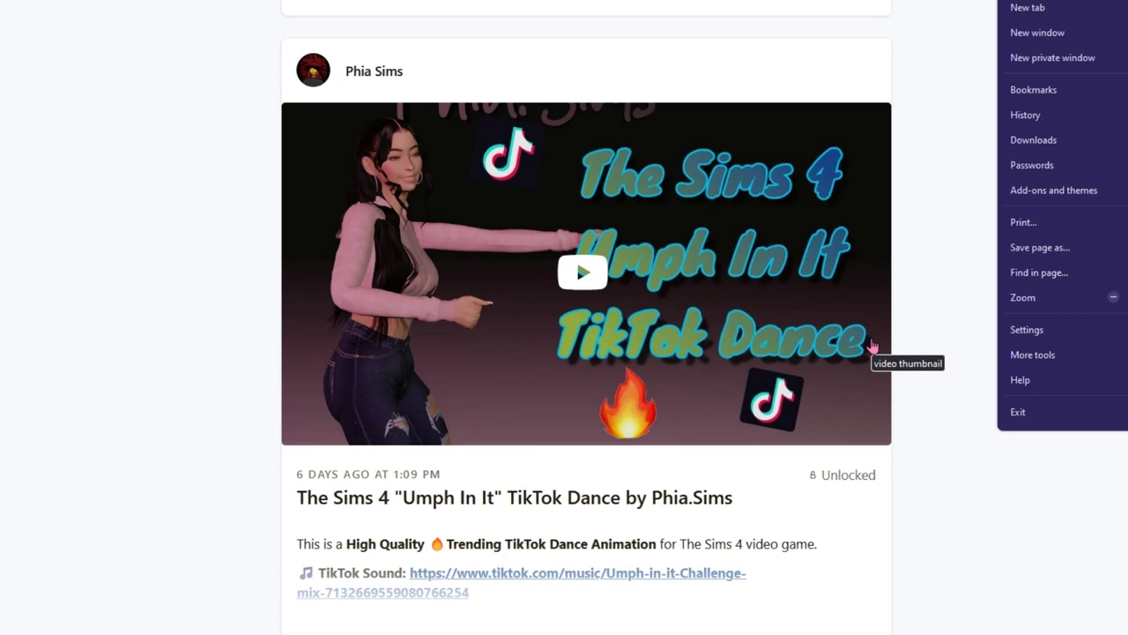
pyautogui.click(872, 345)
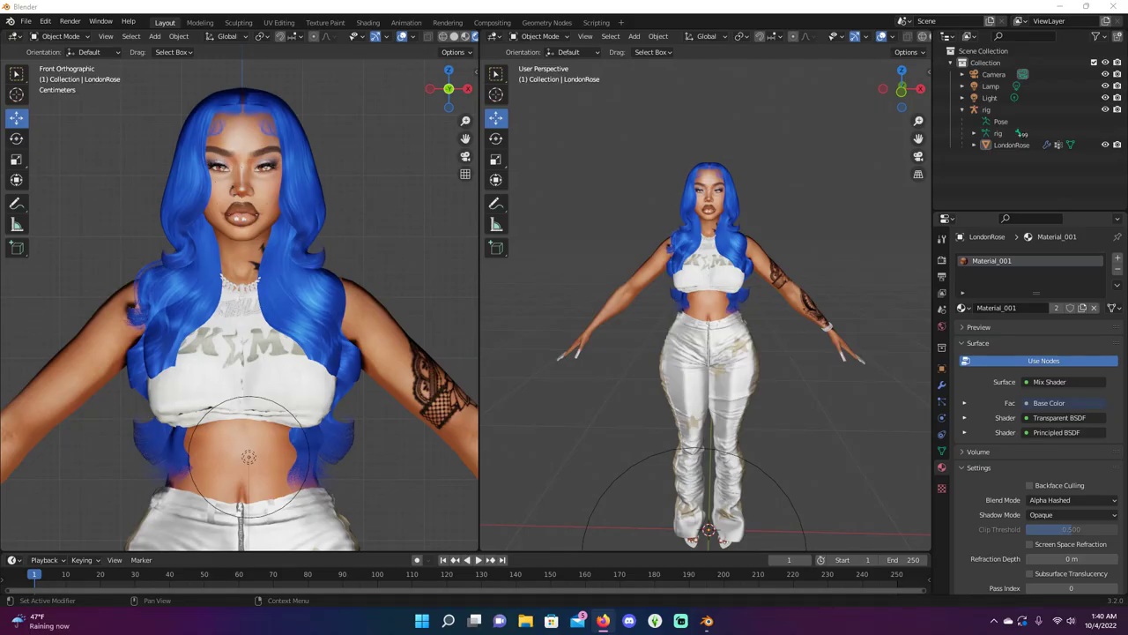
# Return to Blender and change the first viewport to the Nonlinear Animation editor.
pyautogui.click(14, 37)
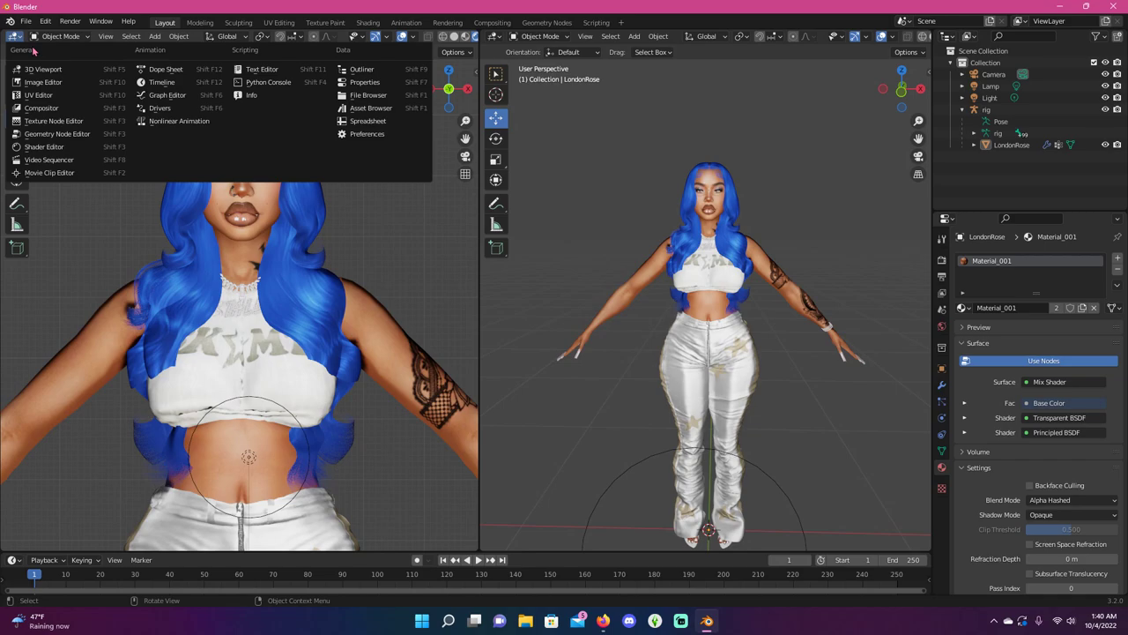
pyautogui.click(203, 128)
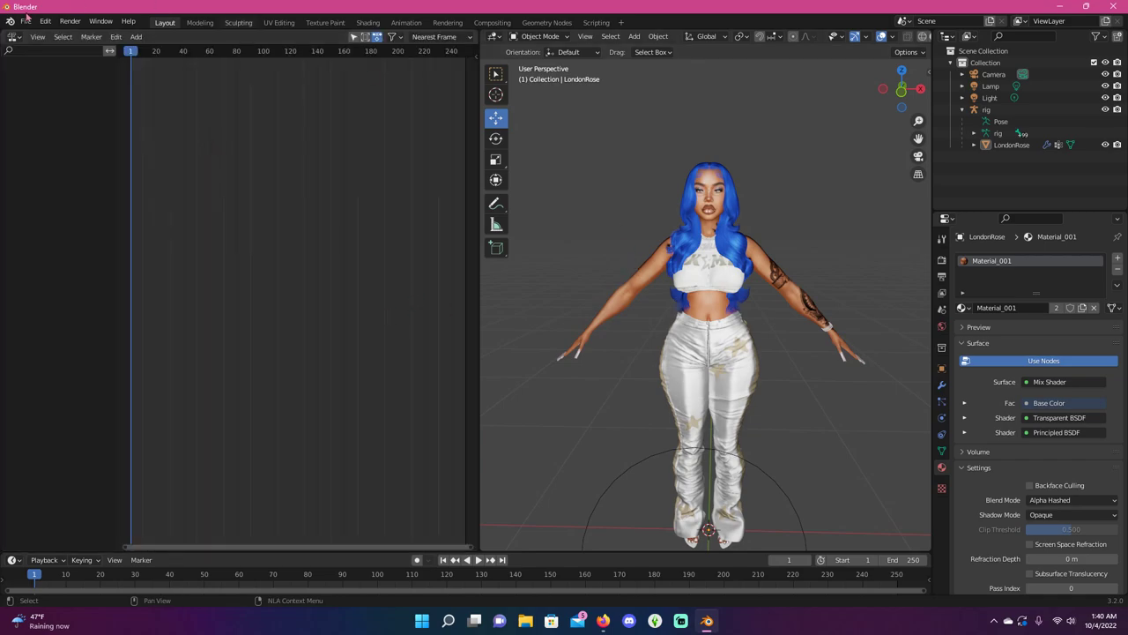
pyautogui.moveTo(568, 228); pyautogui.dragTo(571, 236, button='middle')
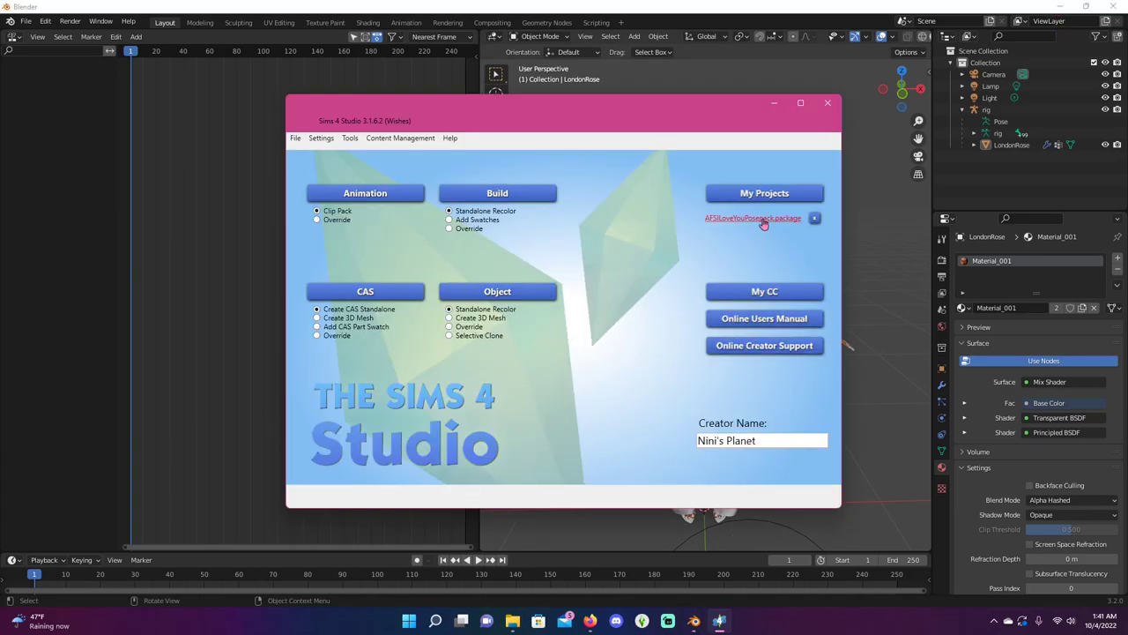
# Switch to Sims 4 Studio and open Phia.Sims - Umph In It.package from the Downloads folder.
pyautogui.click(786, 193)
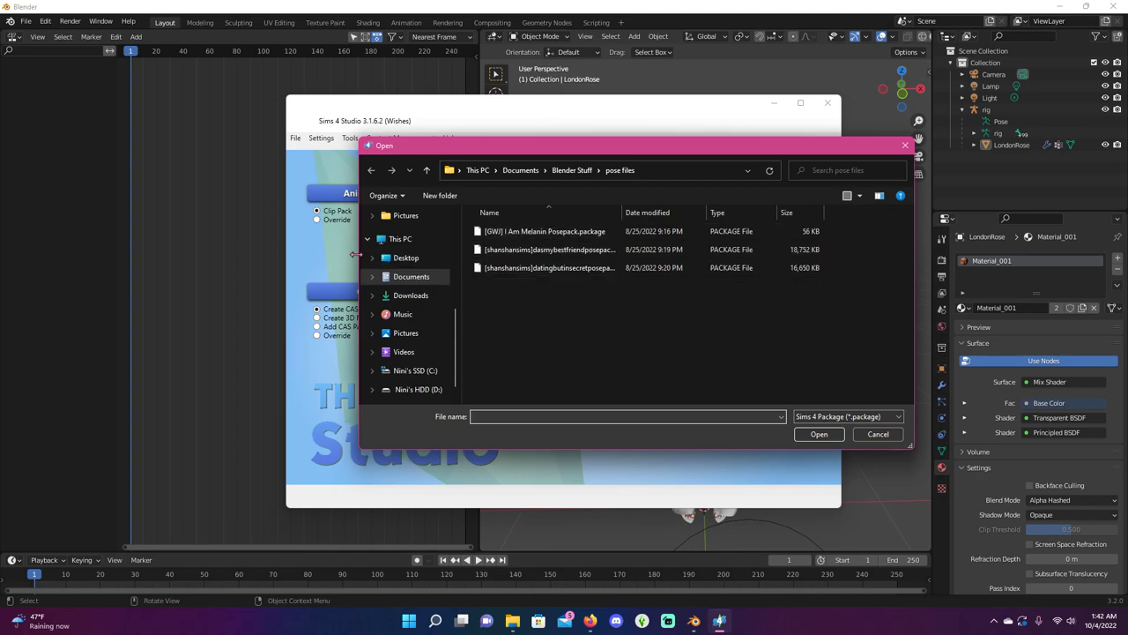
pyautogui.click(409, 250)
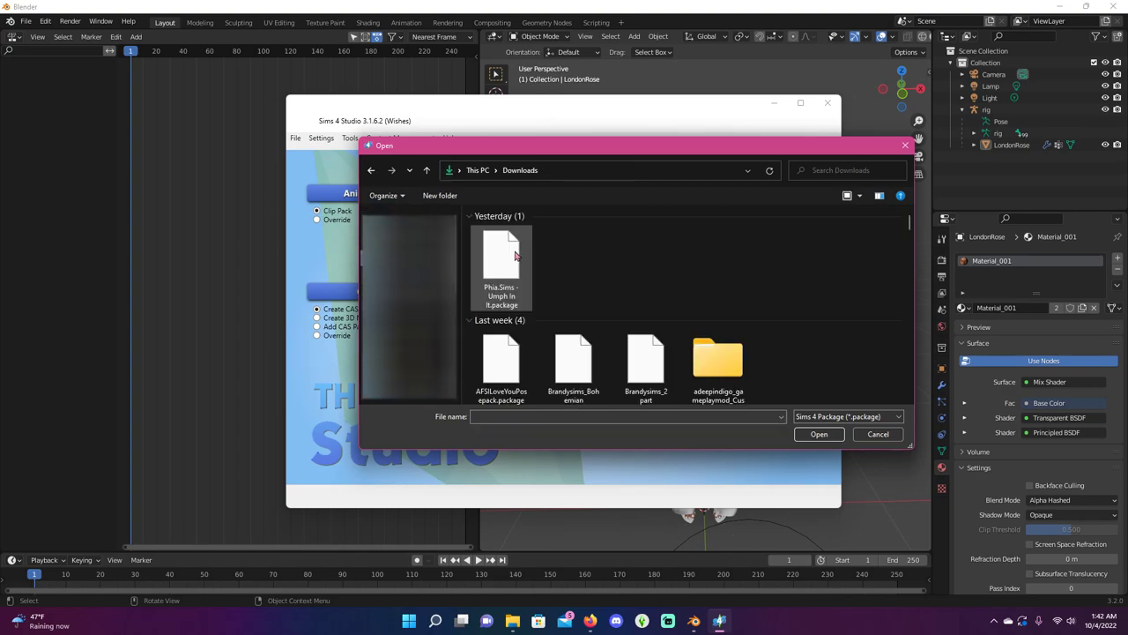
pyautogui.click(514, 255)
pyautogui.click(819, 434)
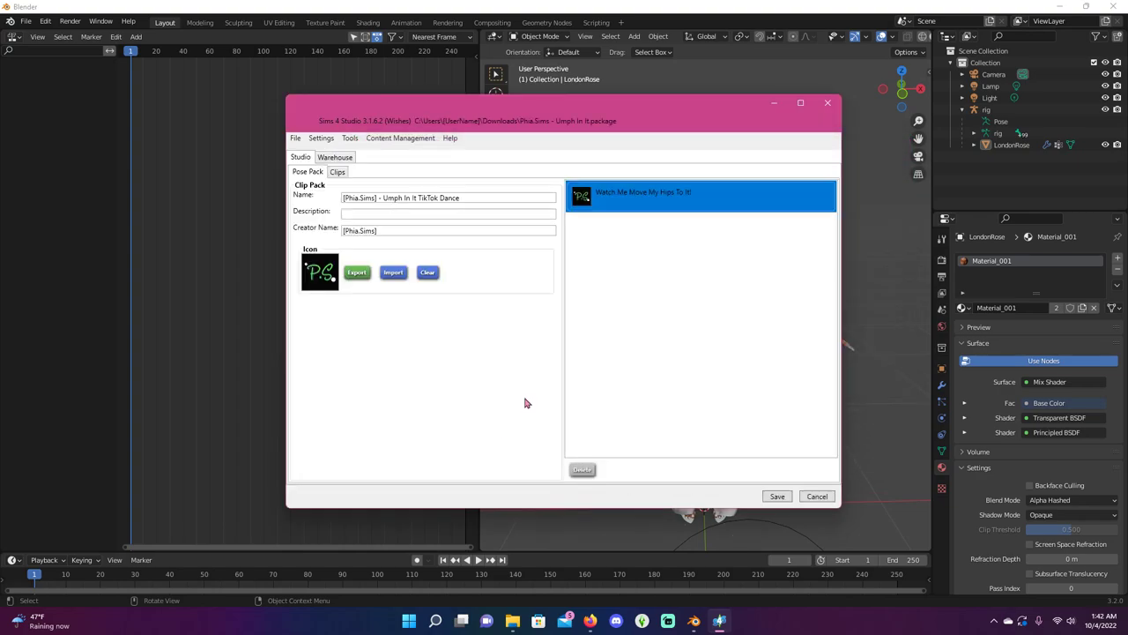
# Export the pack's clip with the Adult Female rig to the Desktop as P.S. Umph In It.blend and close Sims 4 Studio.
pyautogui.click(341, 173)
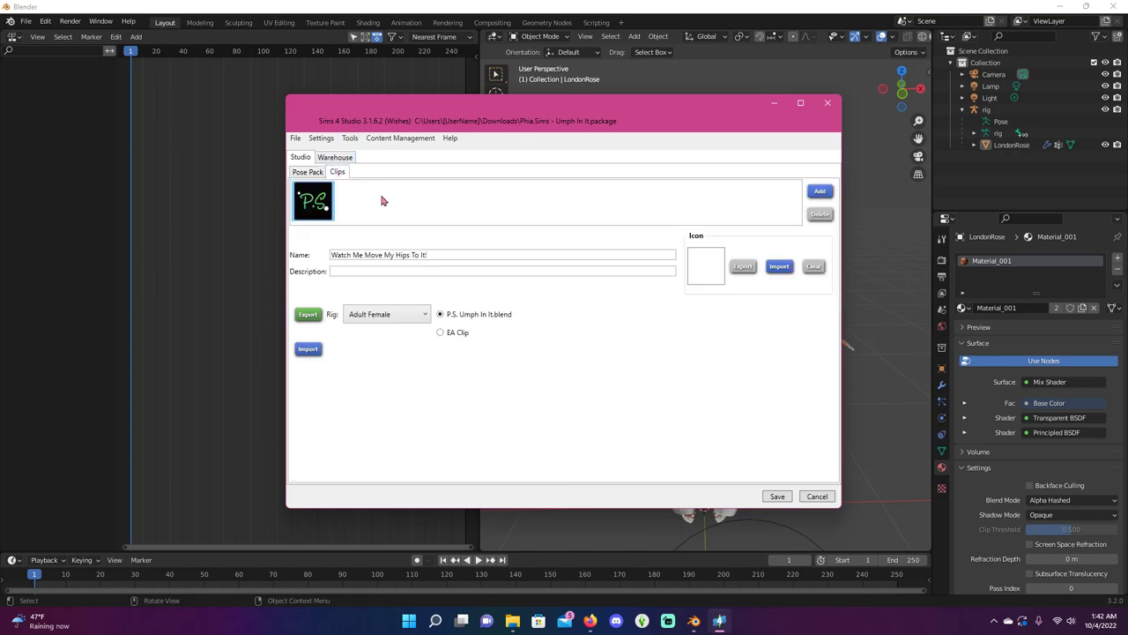
pyautogui.click(305, 315)
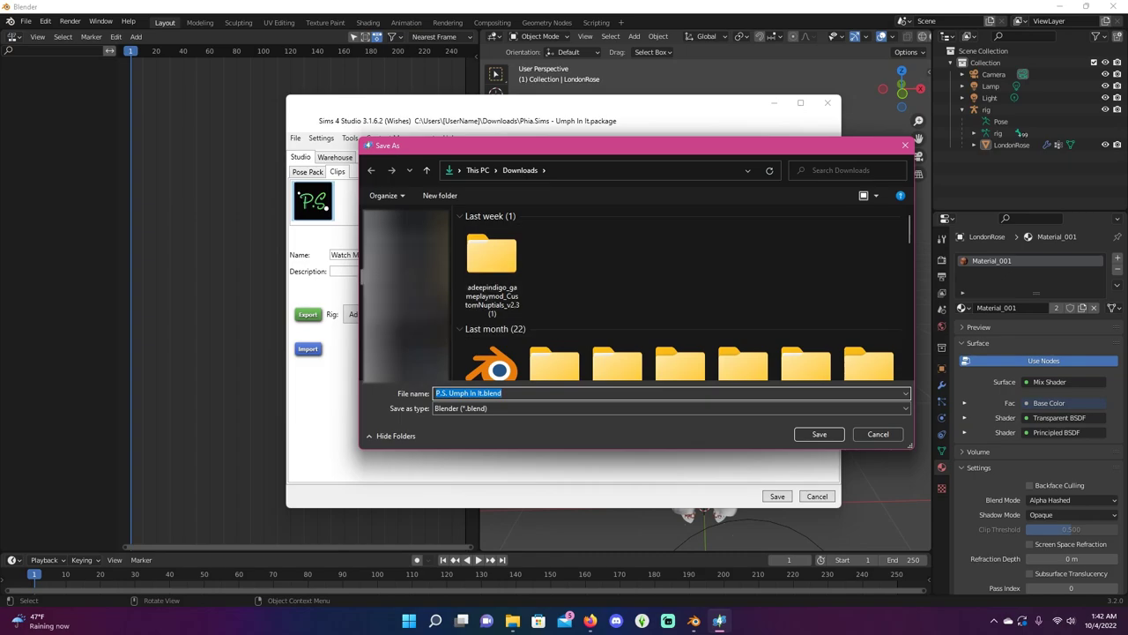
pyautogui.click(397, 351)
pyautogui.click(816, 435)
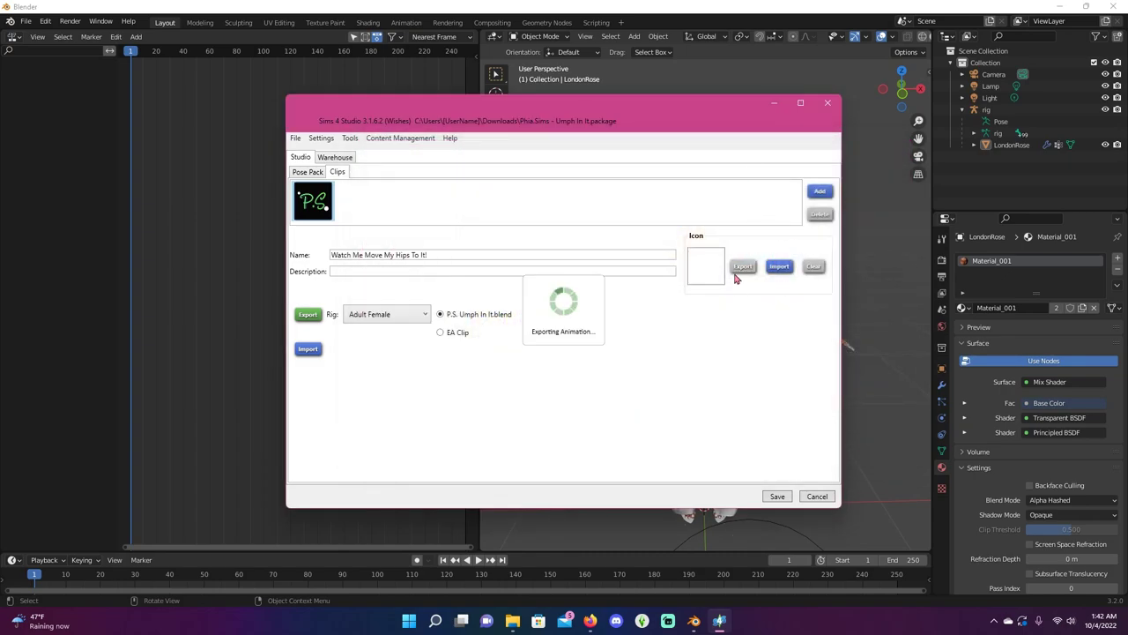
pyautogui.click(825, 104)
pyautogui.click(25, 20)
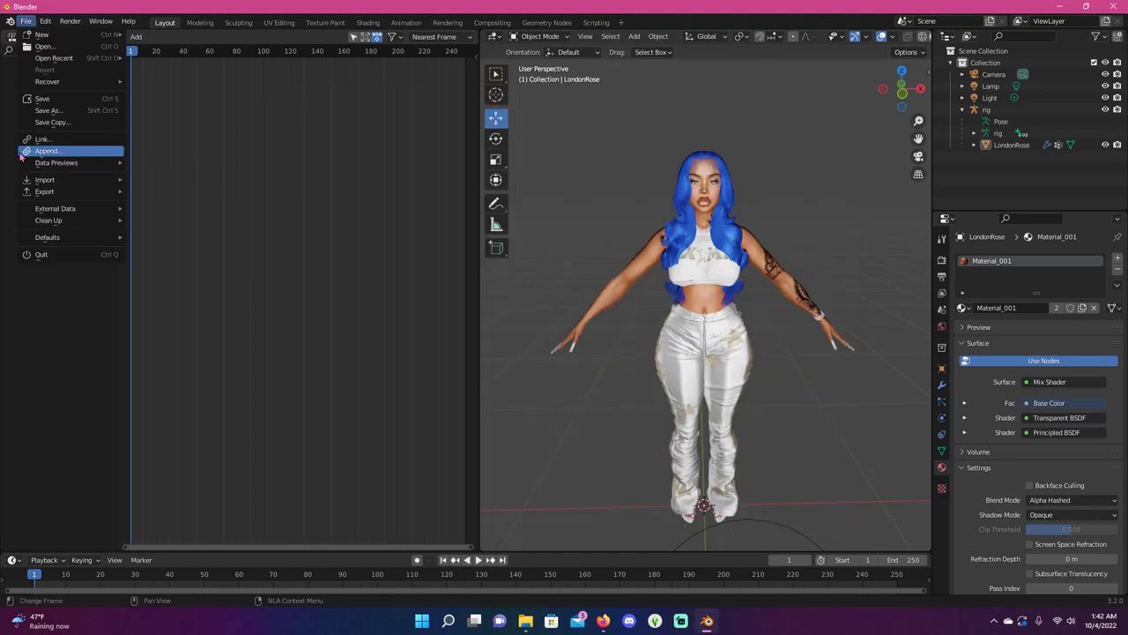
pyautogui.click(85, 152)
pyautogui.click(315, 235)
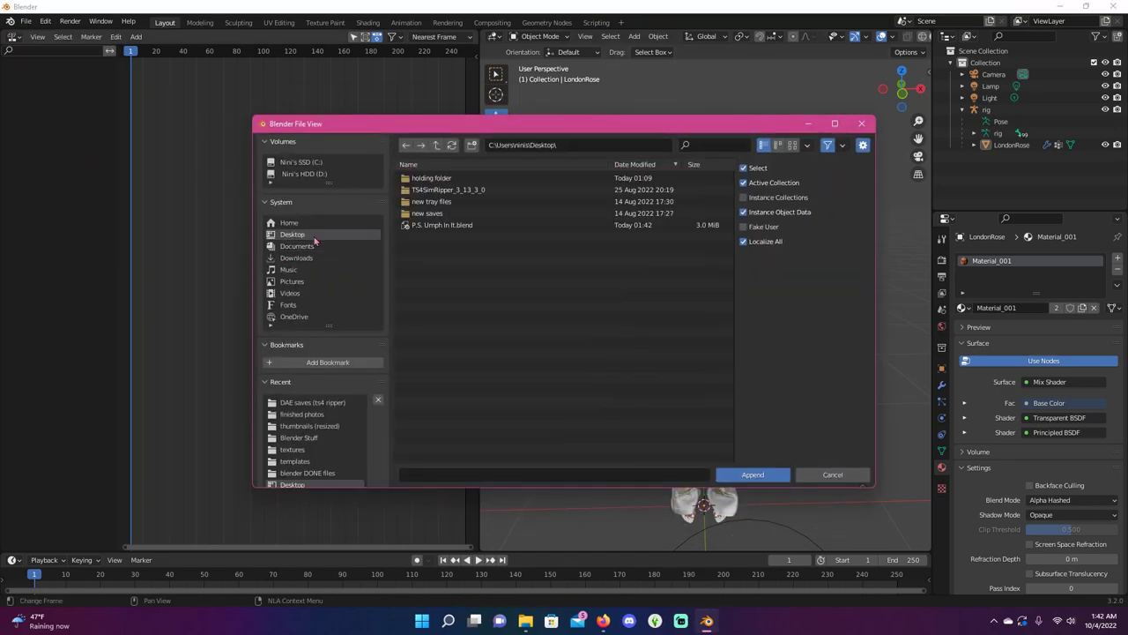
pyautogui.doubleClick(453, 226)
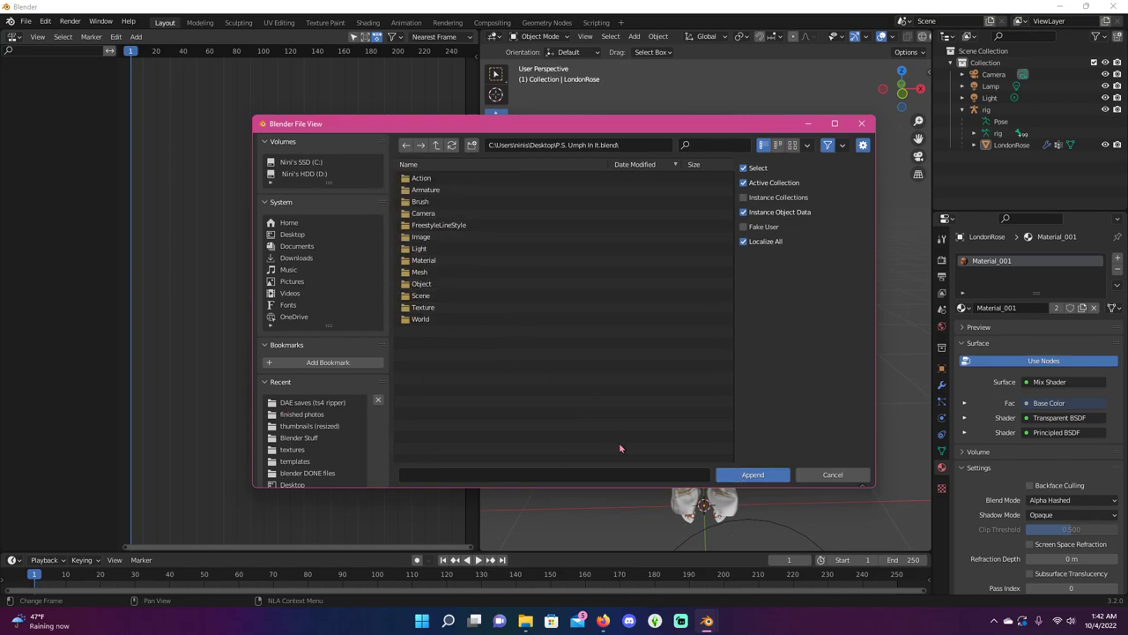
pyautogui.click(436, 145)
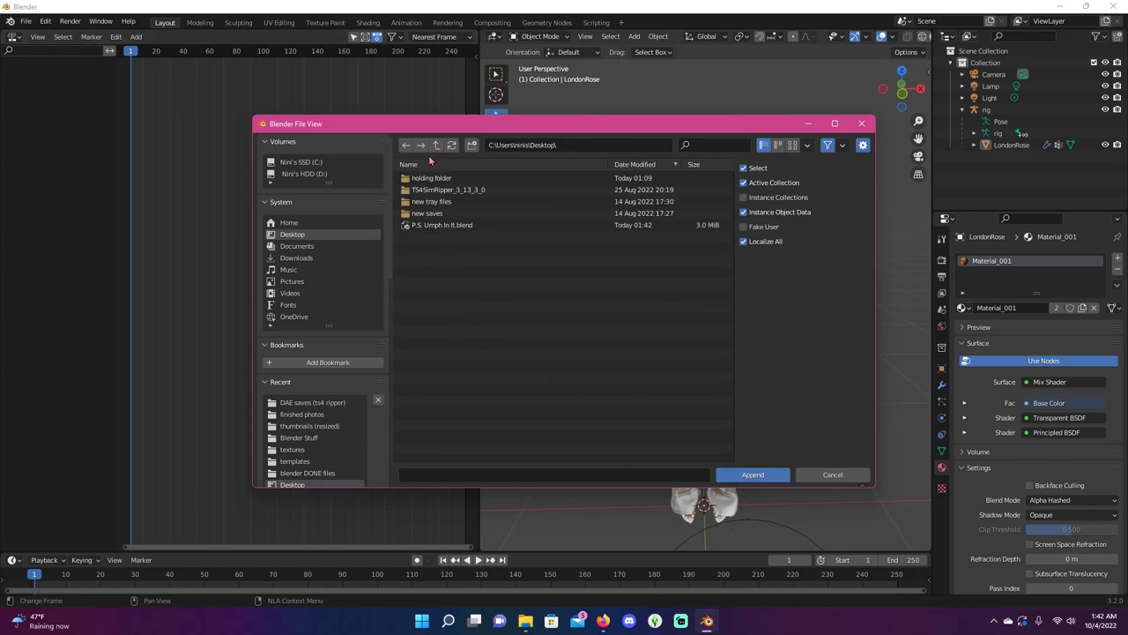
pyautogui.doubleClick(460, 226)
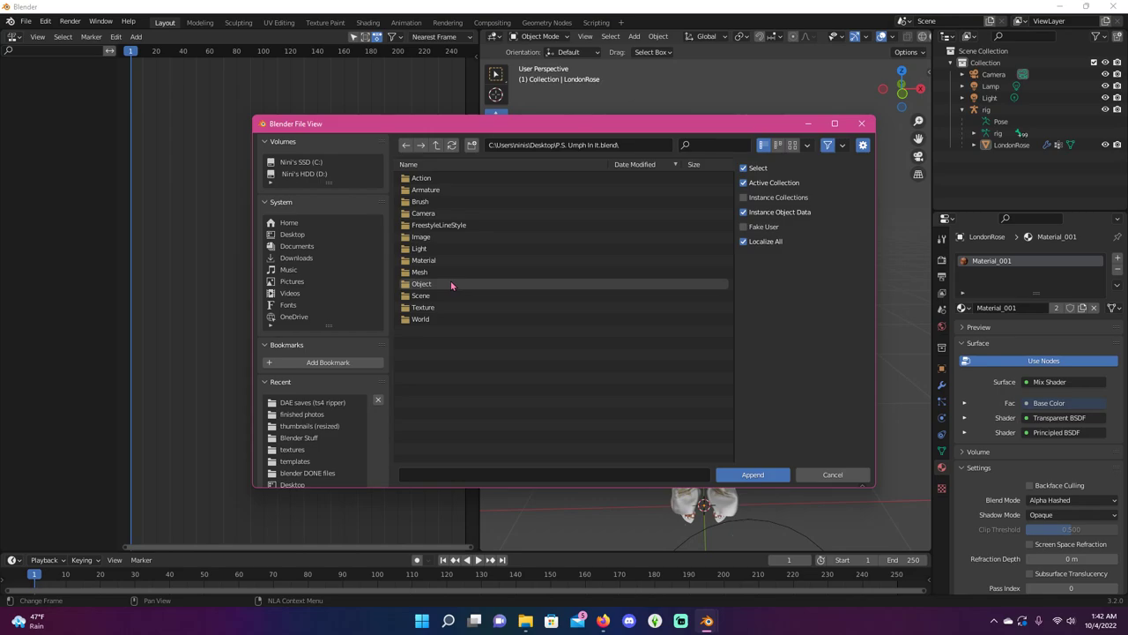
pyautogui.click(466, 179)
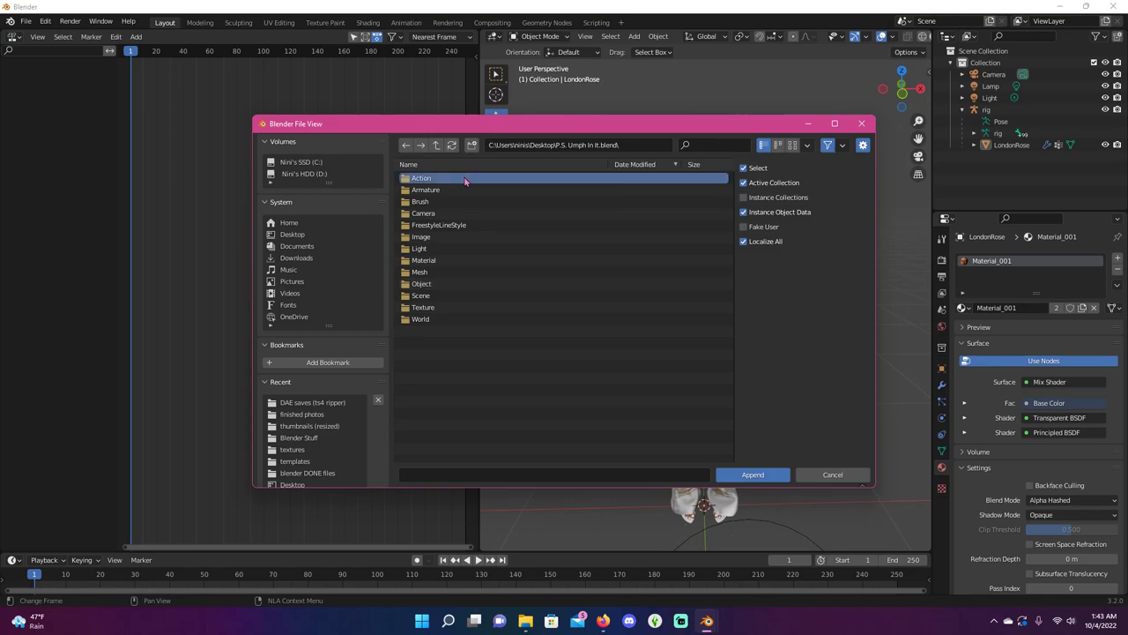
pyautogui.click(466, 179)
pyautogui.click(536, 179)
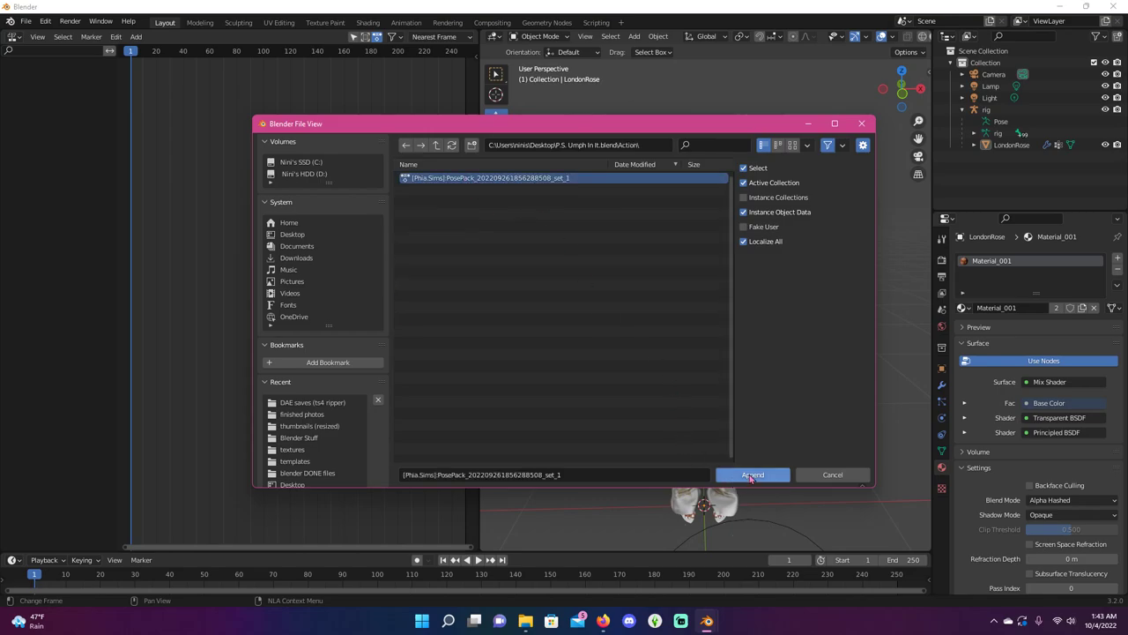
pyautogui.click(752, 476)
# Select the Sim's rig and switch it to Pose Mode, with her head and shoulders framed in the viewport.
pyautogui.scroll(5, 741, 456)
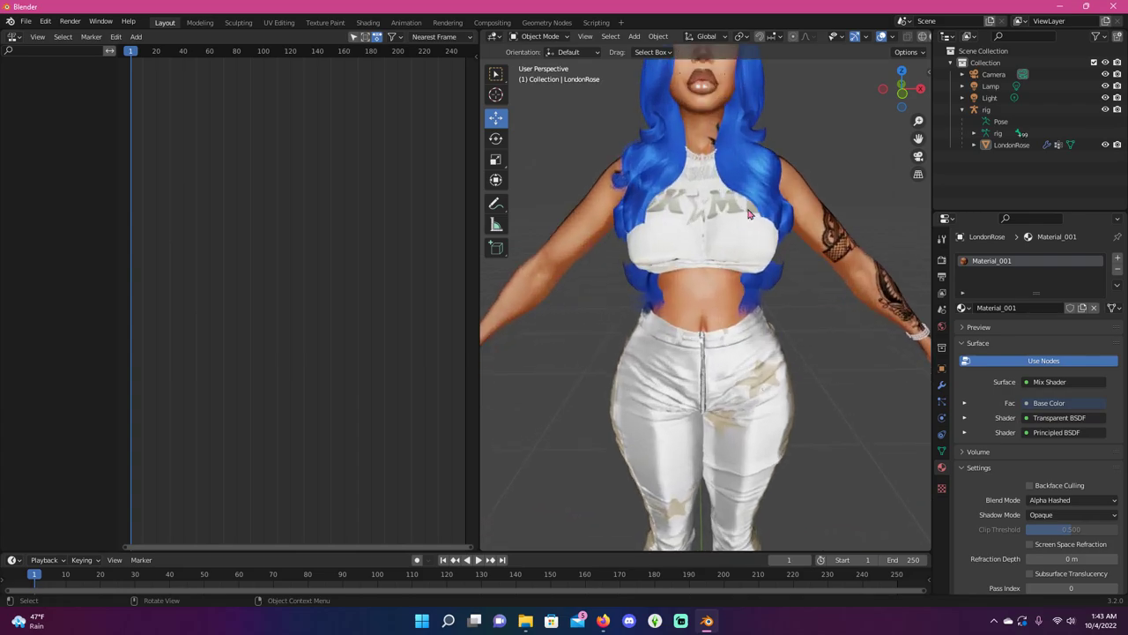
pyautogui.moveTo(918, 138); pyautogui.dragTo(913, 319)
pyautogui.scroll(1, 775, 176)
pyautogui.scroll(1, 776, 179)
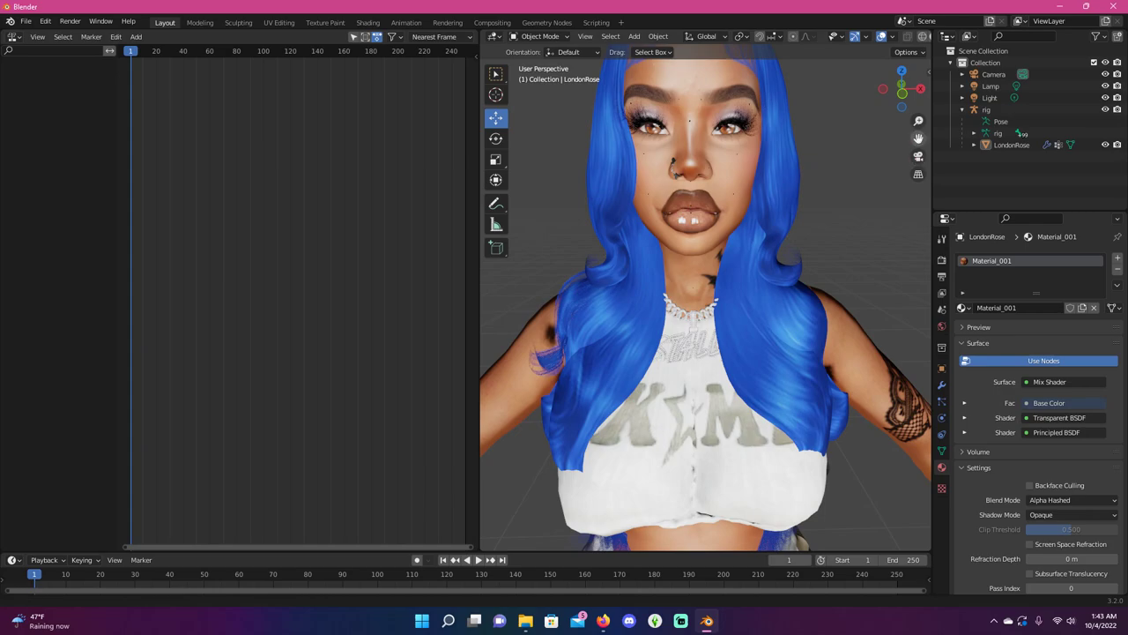
pyautogui.moveTo(919, 138); pyautogui.dragTo(930, 208)
pyautogui.moveTo(819, 216); pyautogui.dragTo(825, 199, button='middle')
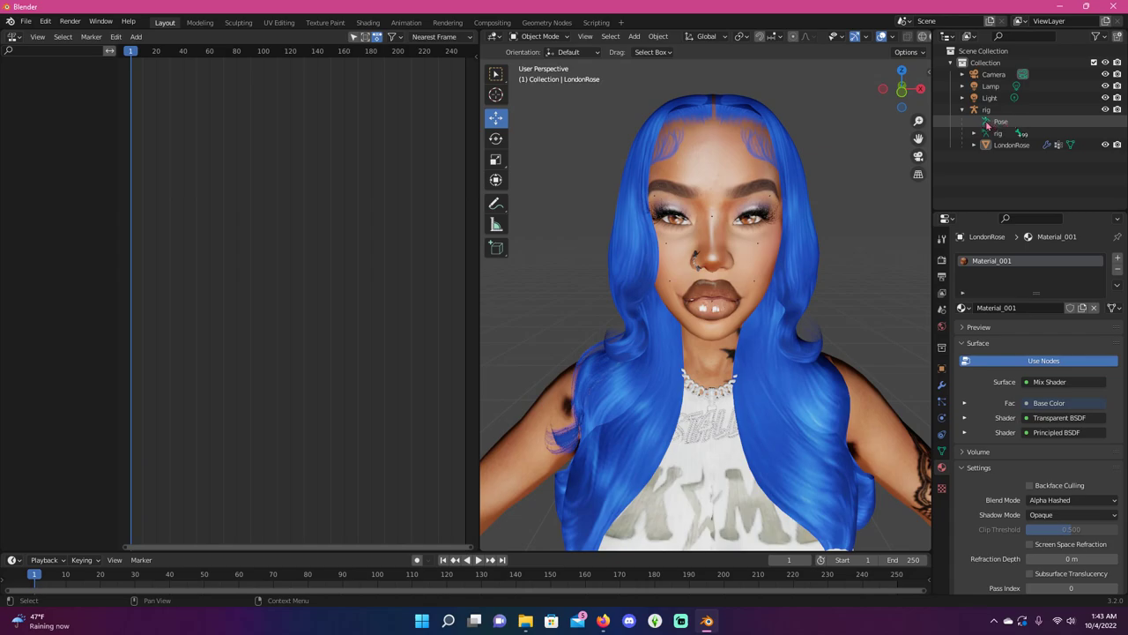
pyautogui.click(988, 125)
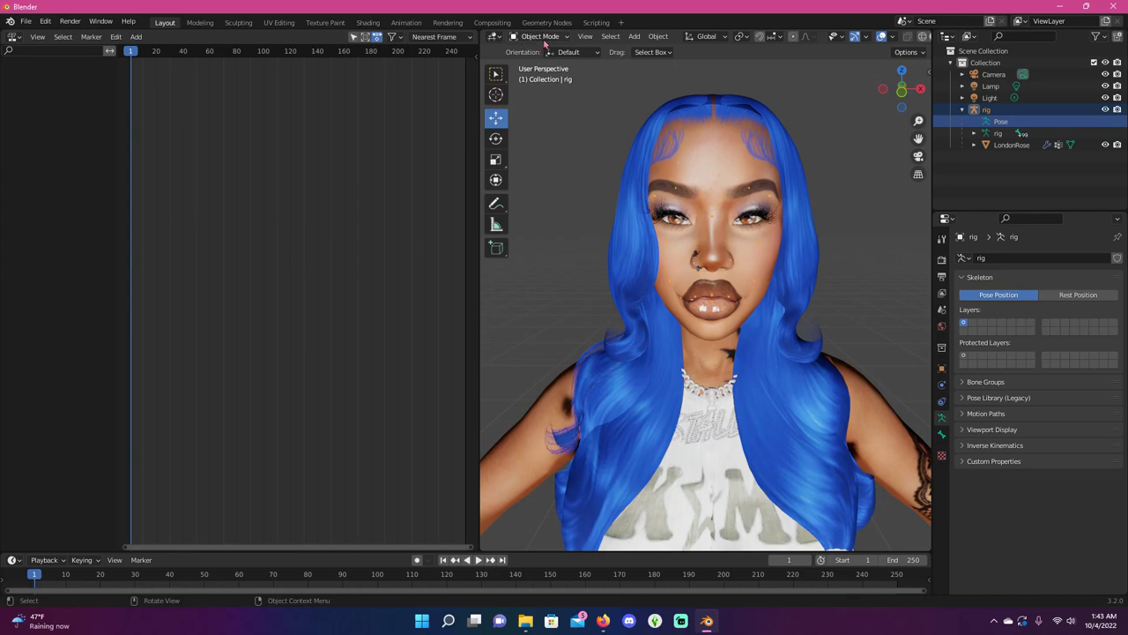
pyautogui.click(545, 38)
pyautogui.click(540, 77)
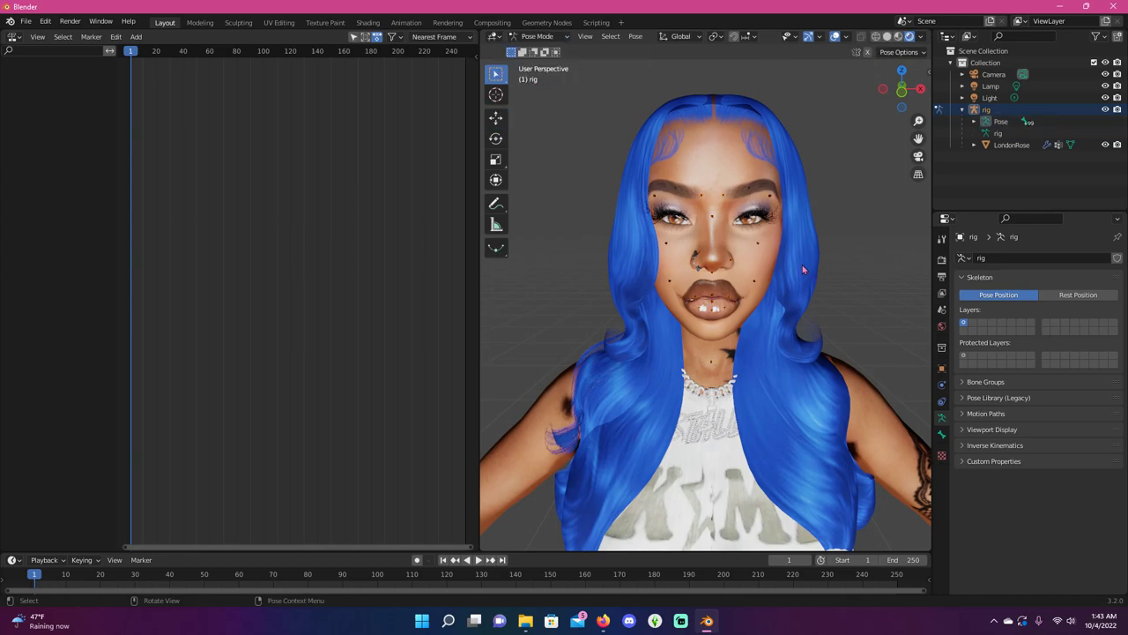
# Select the left cheek bone and insert a Location, Rotation & Scale keyframe on it at frame 1.
pyautogui.scroll(1, 803, 270)
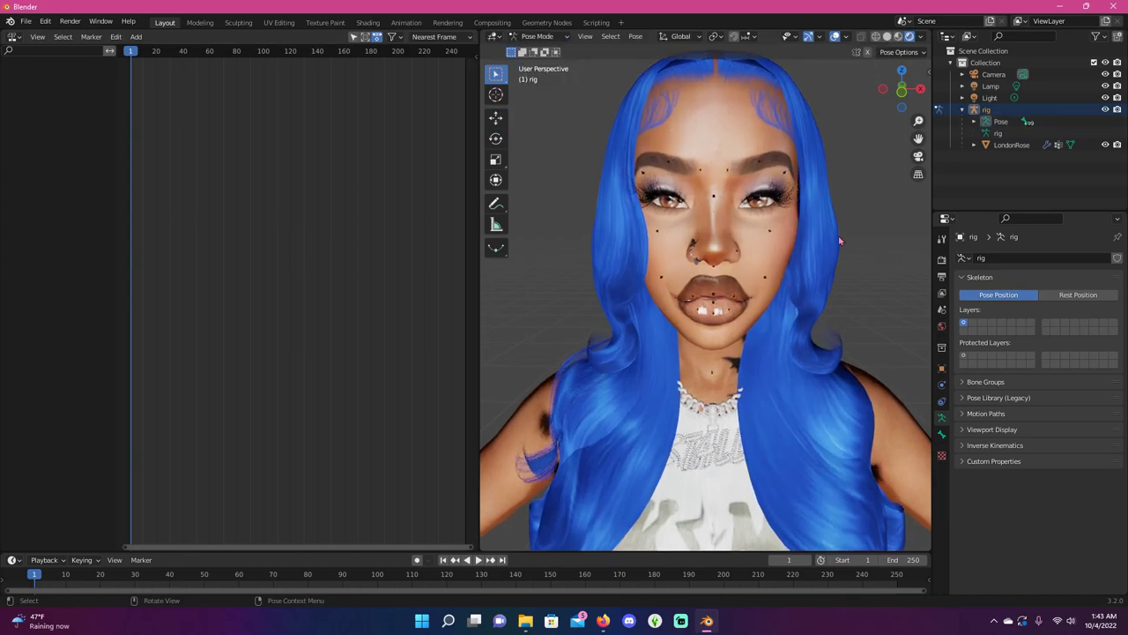
pyautogui.scroll(-1, 753, 264)
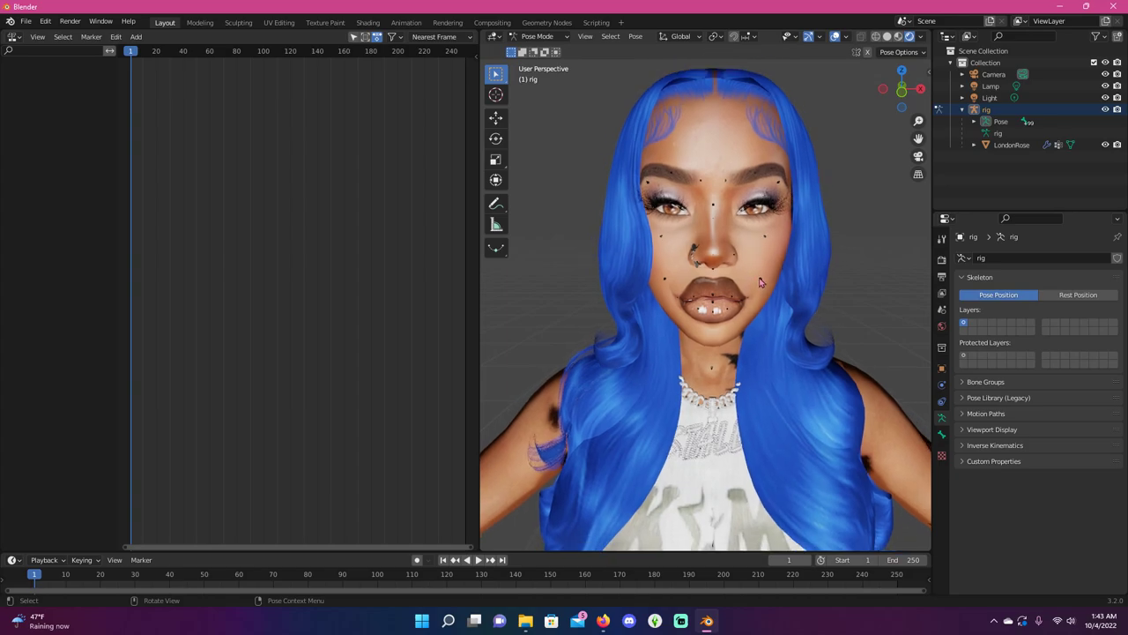
pyautogui.click(762, 282)
pyautogui.scroll(1, 767, 282)
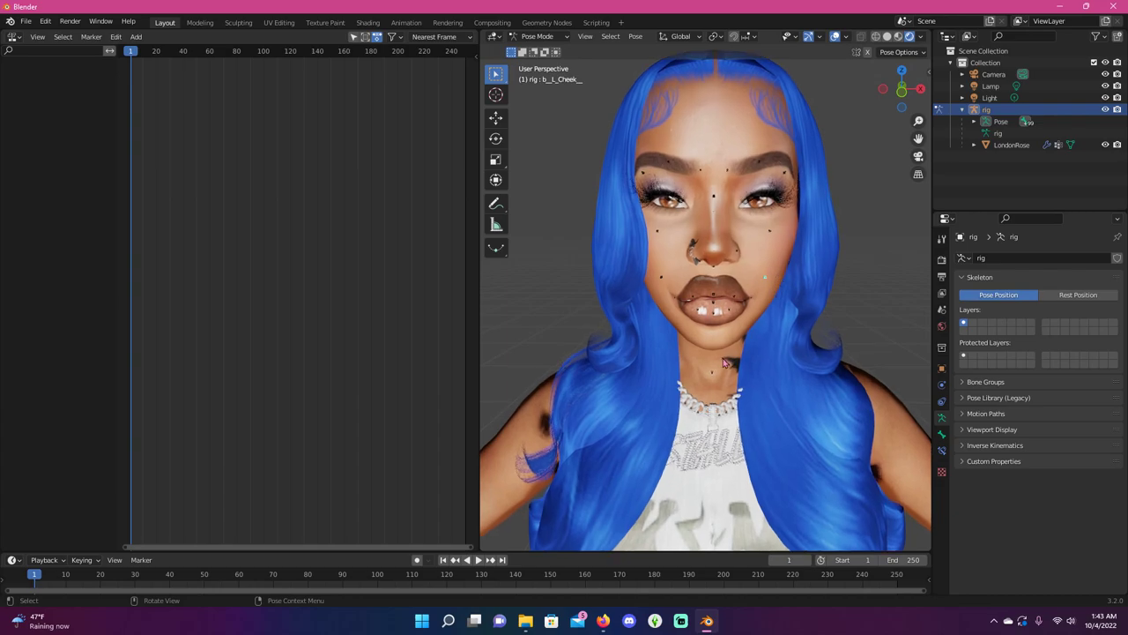
pyautogui.press('i')
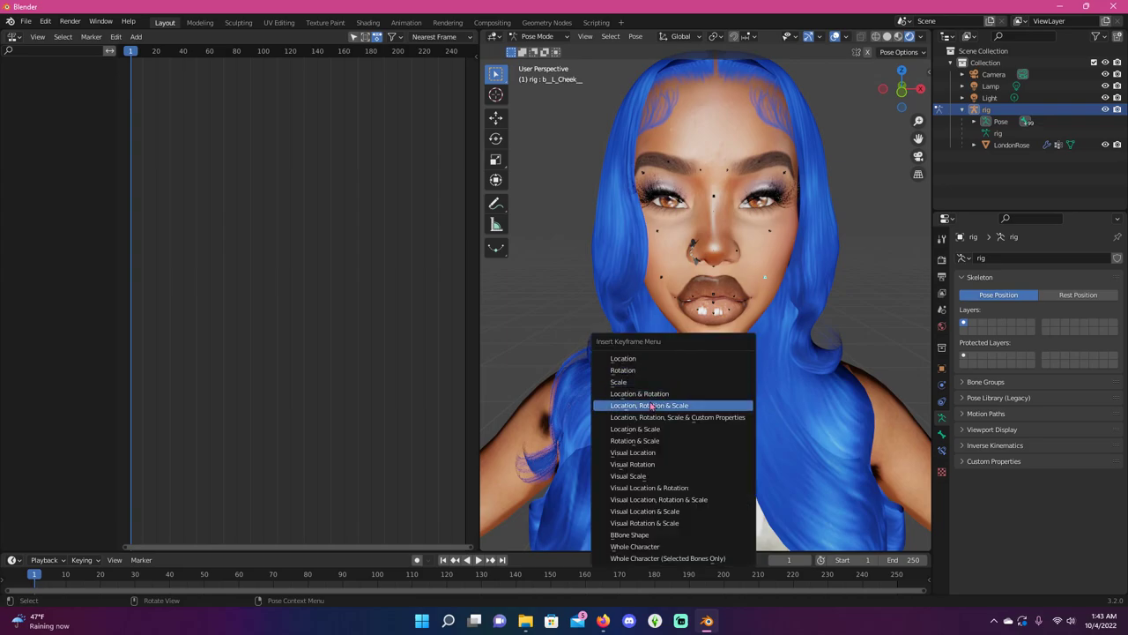
pyautogui.click(705, 410)
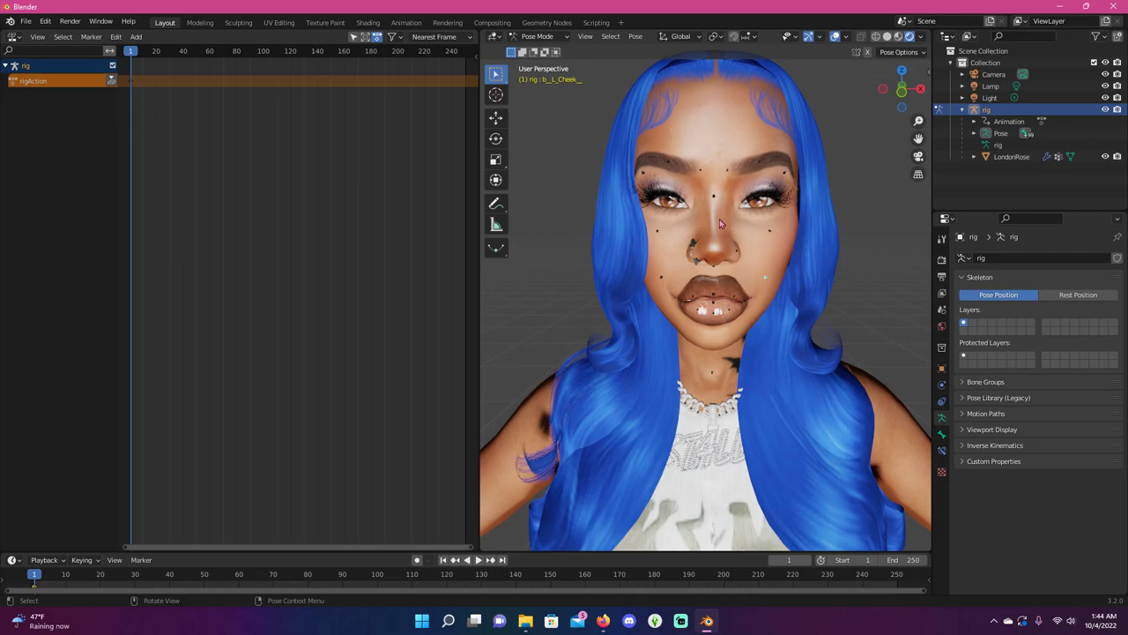
# Push the rig's keyframed action down into an NLA track and delete its strip from that track.
pyautogui.click(112, 81)
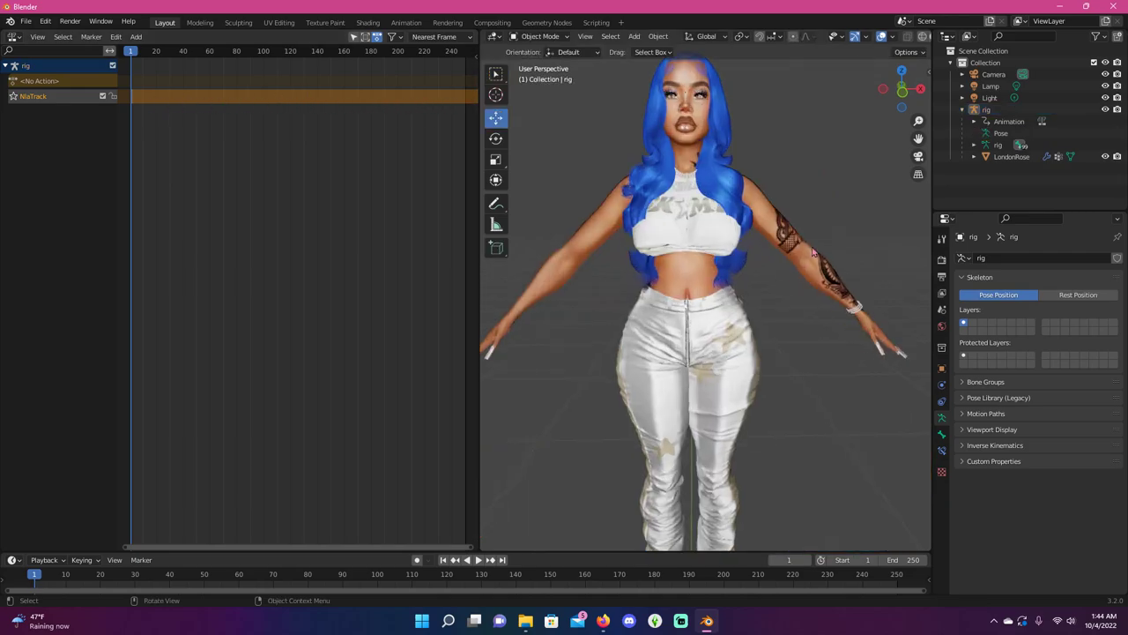
pyautogui.keyDown('shift'); pyautogui.moveTo(815, 308); pyautogui.dragTo(797, 263, button='middle'); pyautogui.keyUp('shift')
pyautogui.scroll(-2, 815, 262)
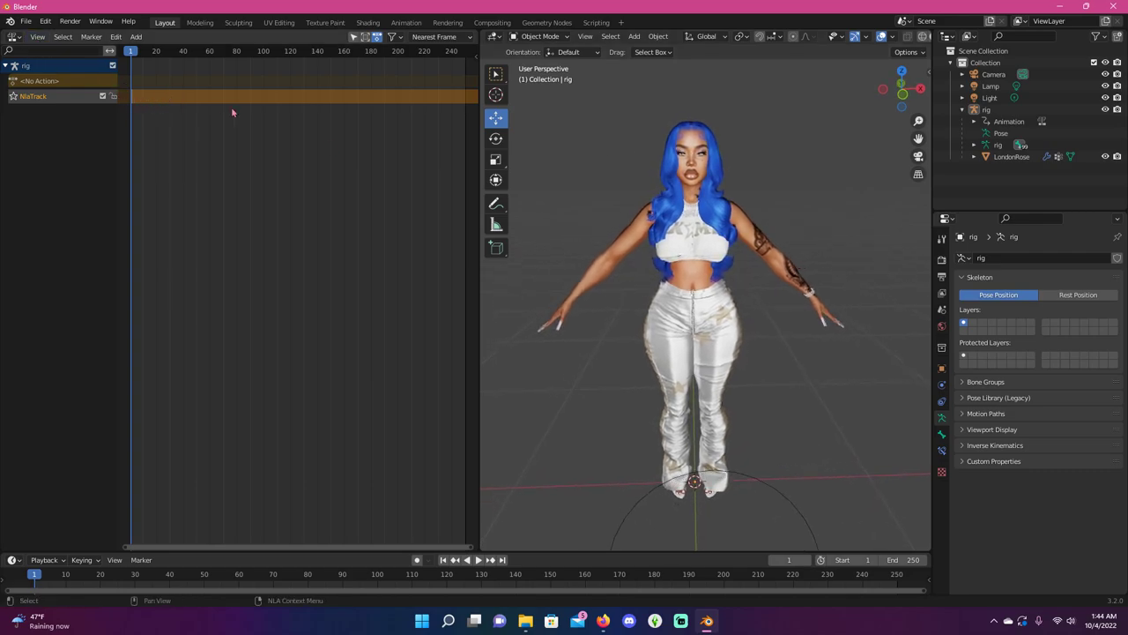
pyautogui.rightClick(184, 104)
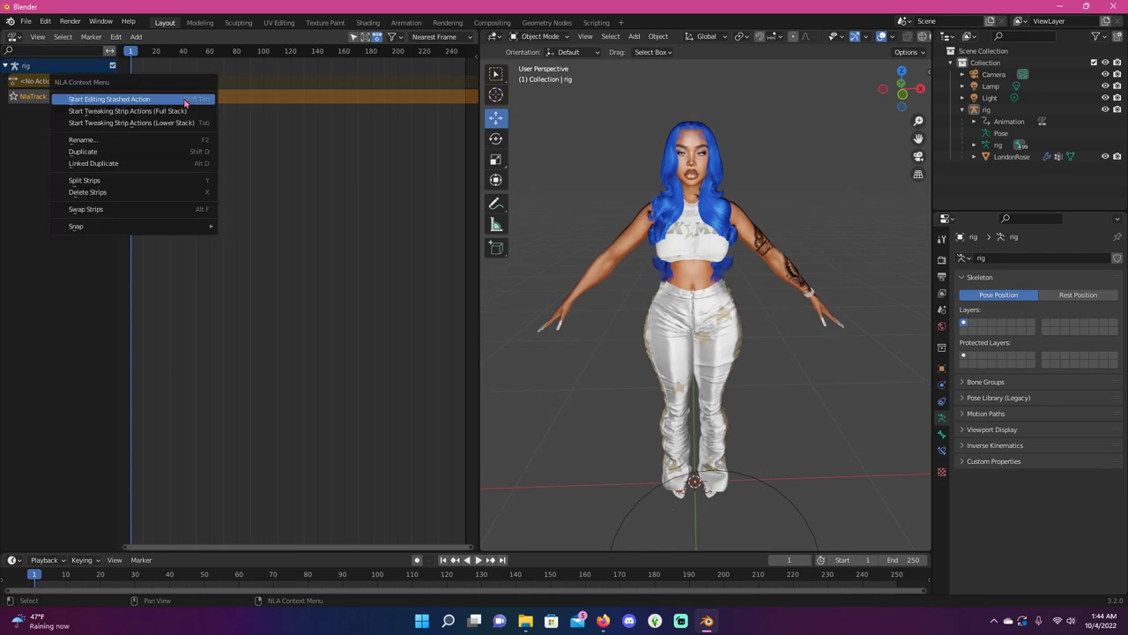
pyautogui.rightClick(176, 103)
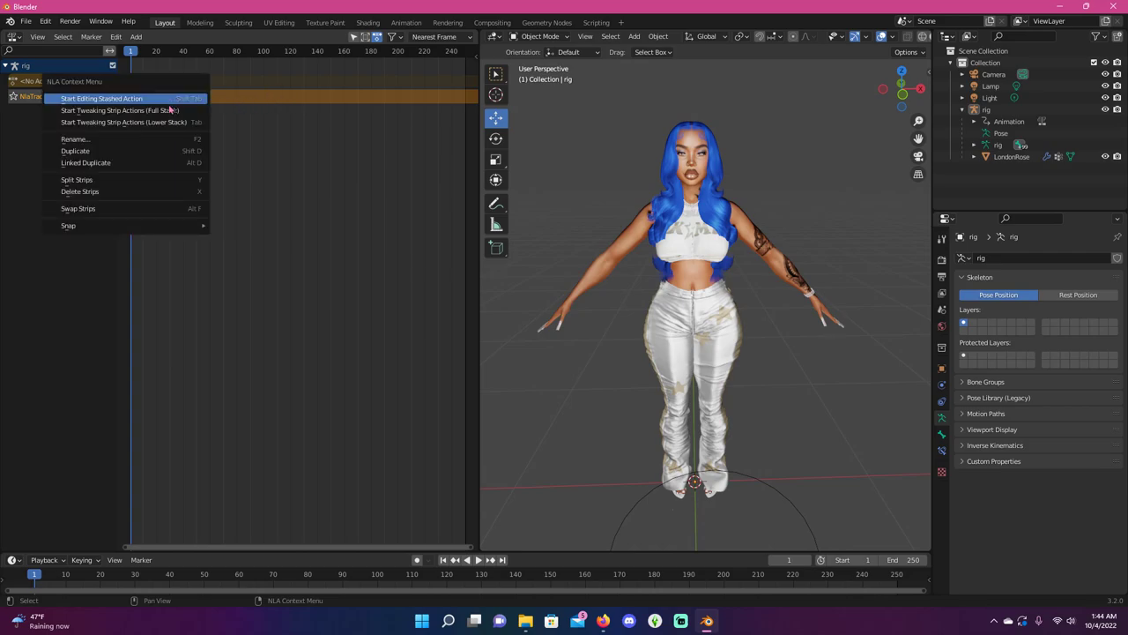
pyautogui.click(97, 193)
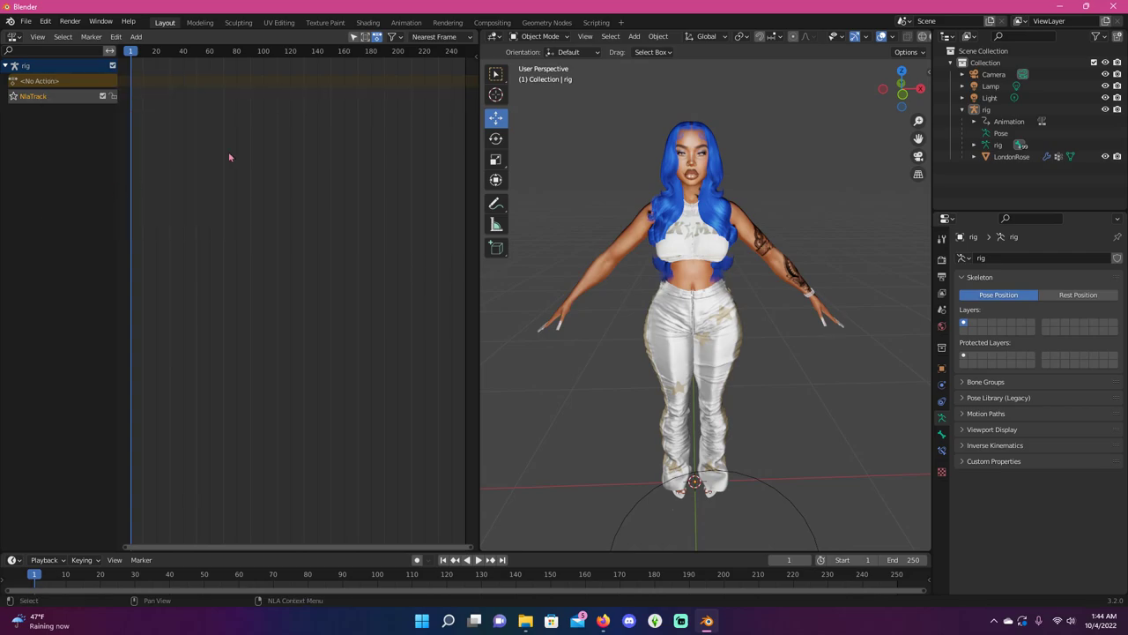
# Add the appended PosePack action as an action strip on the rig's empty NLA track at frame 1.
pyautogui.click(136, 38)
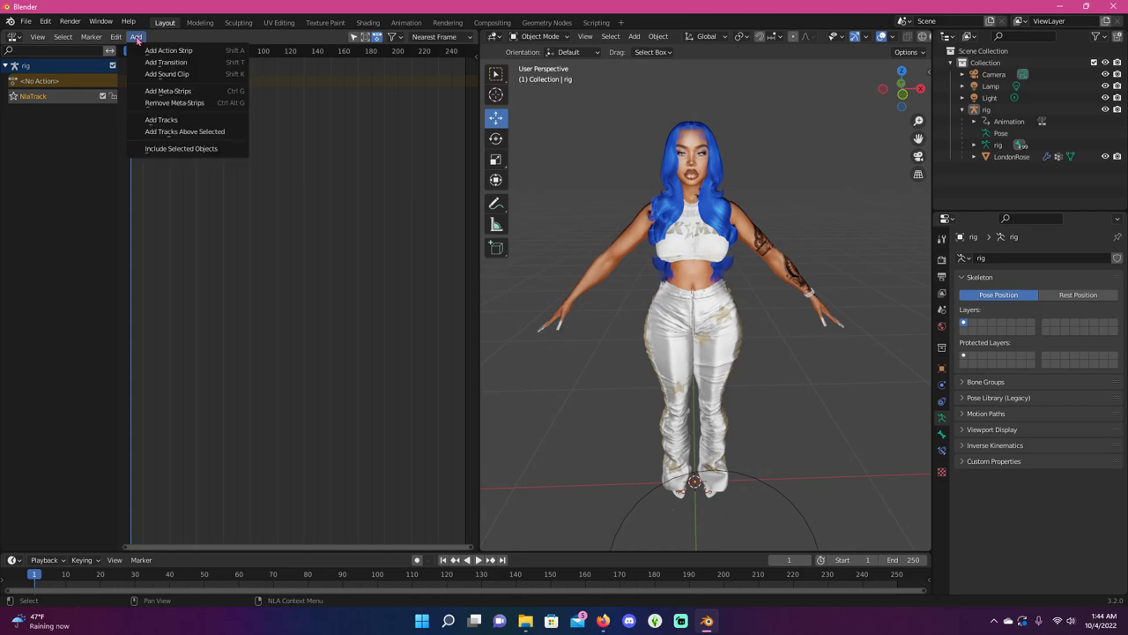
pyautogui.click(163, 51)
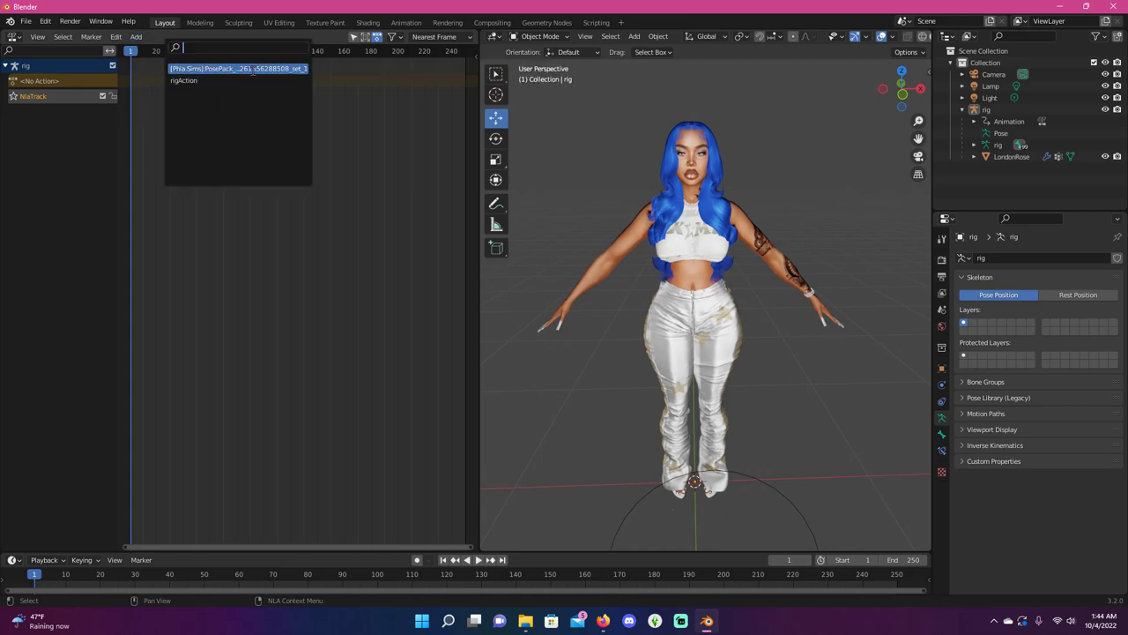
pyautogui.click(259, 69)
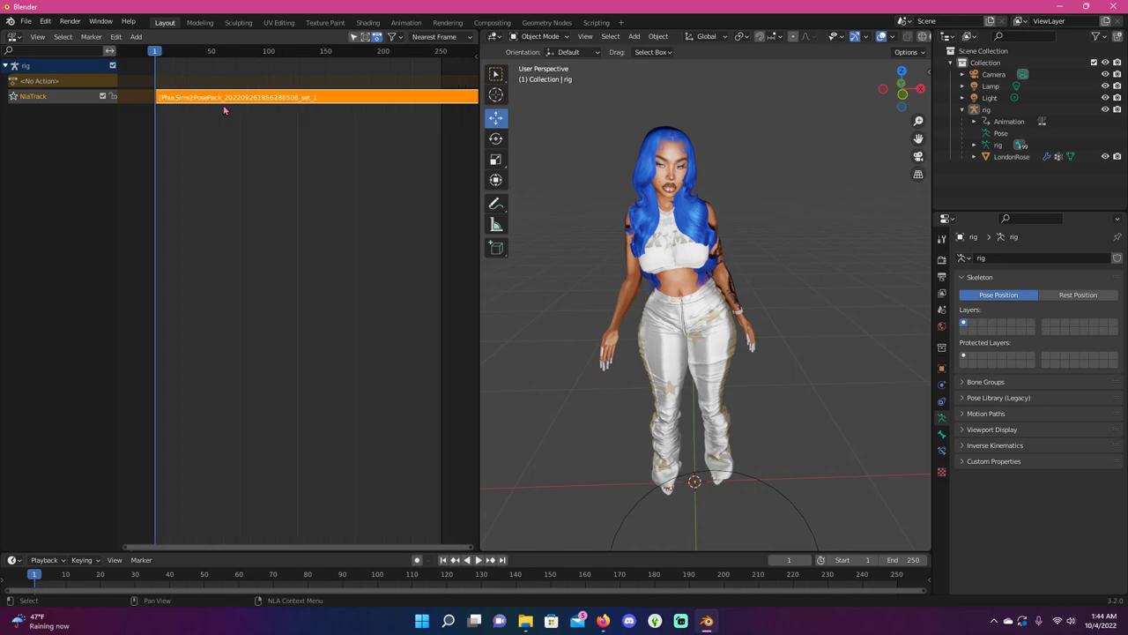
pyautogui.scroll(-2, 280, 110)
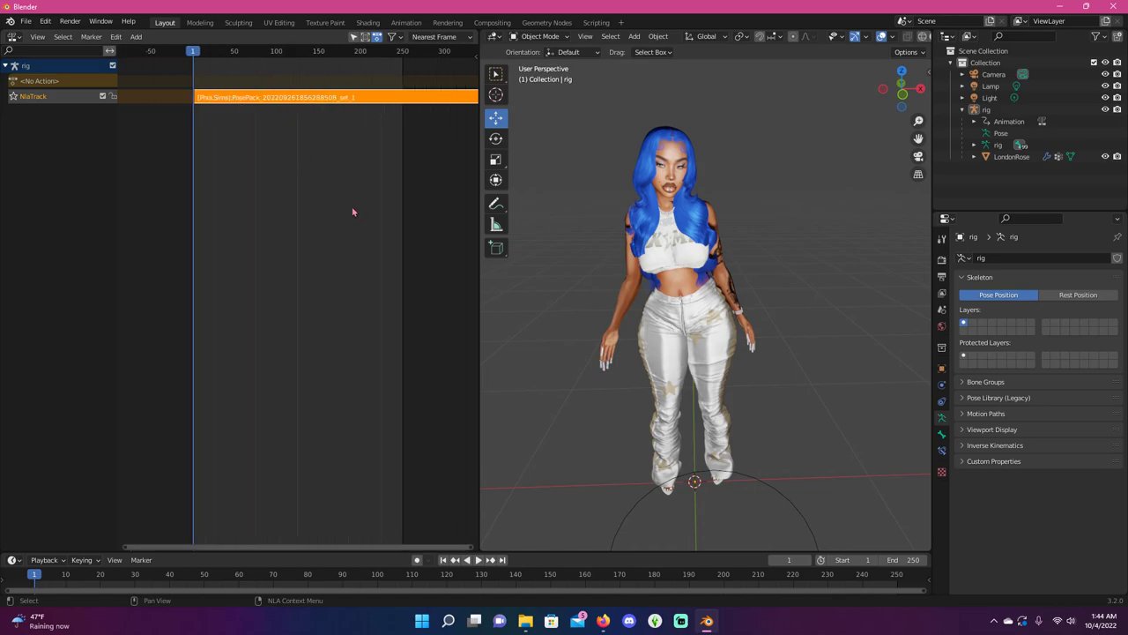
pyautogui.scroll(-6, 365, 208)
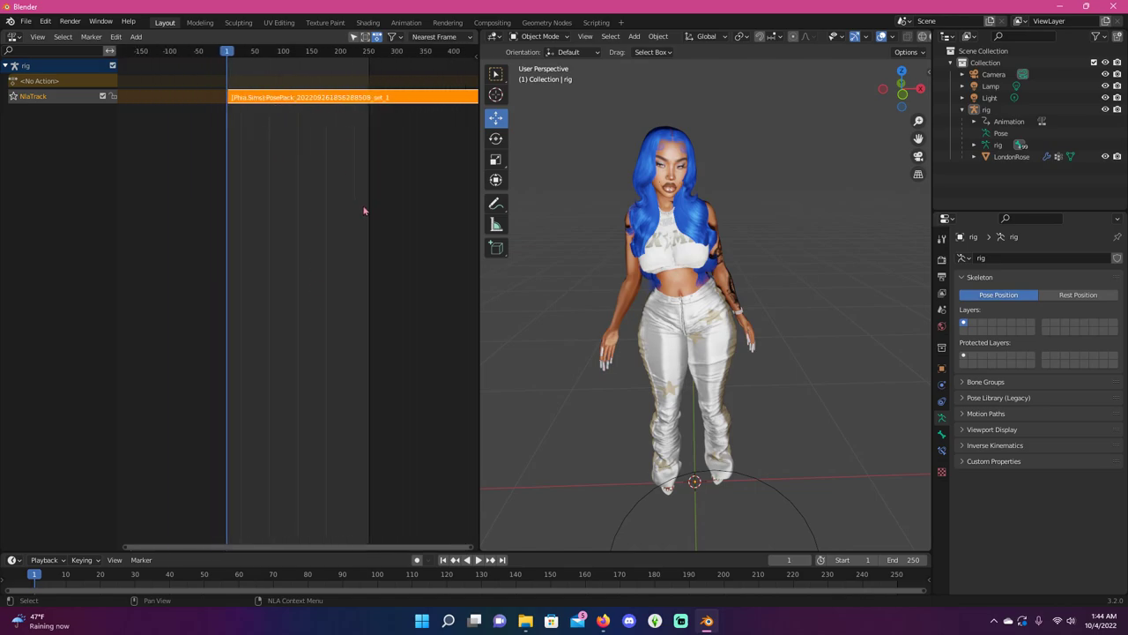
pyautogui.scroll(4, 364, 214)
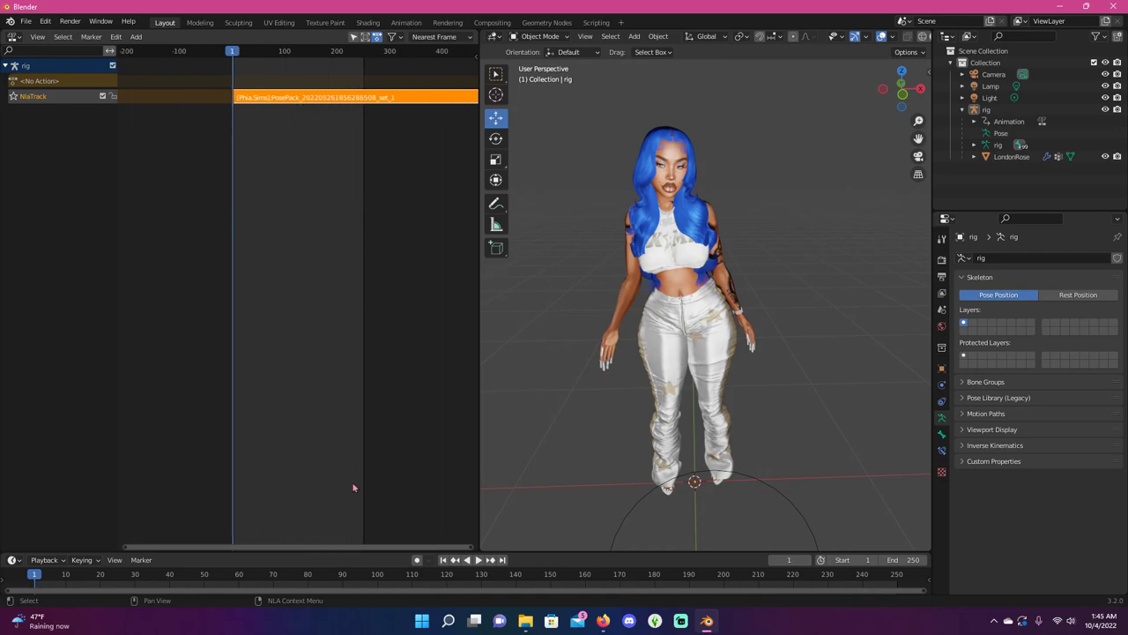
pyautogui.scroll(4, 309, 238)
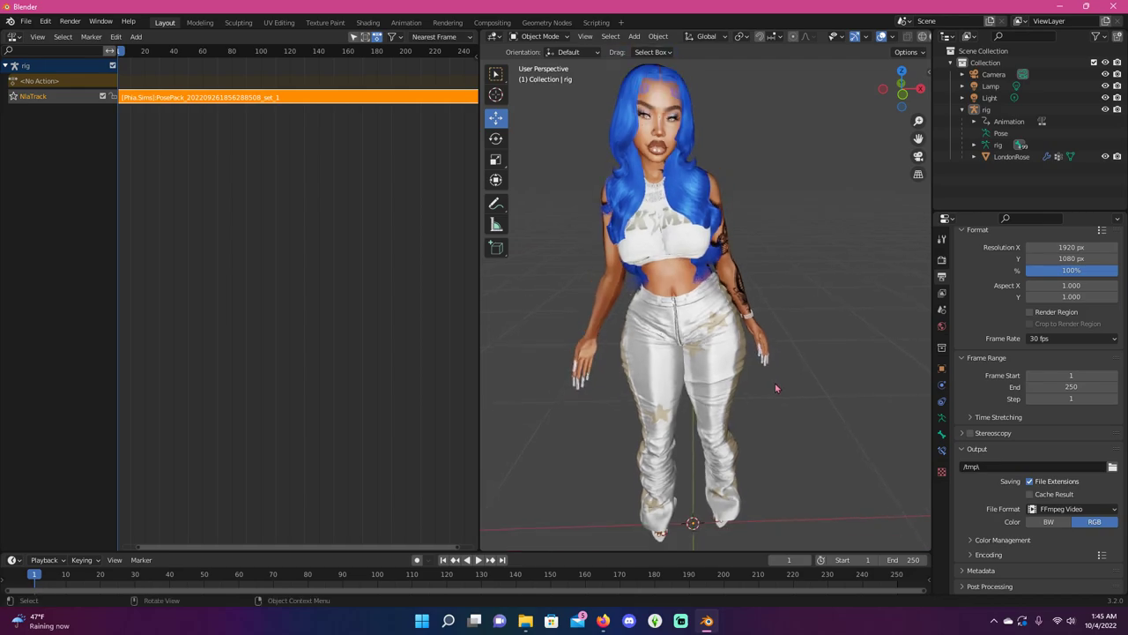
# Preview the dance animation in the viewport, stop playback, and inspect how far its strip extends along the NLA track.
pyautogui.moveTo(832, 404)
pyautogui.mouseDown(button='middle')
pyautogui.moveTo(781, 418)
pyautogui.moveTo(778, 392)
pyautogui.moveTo(813, 393)
pyautogui.mouseUp(button='middle')
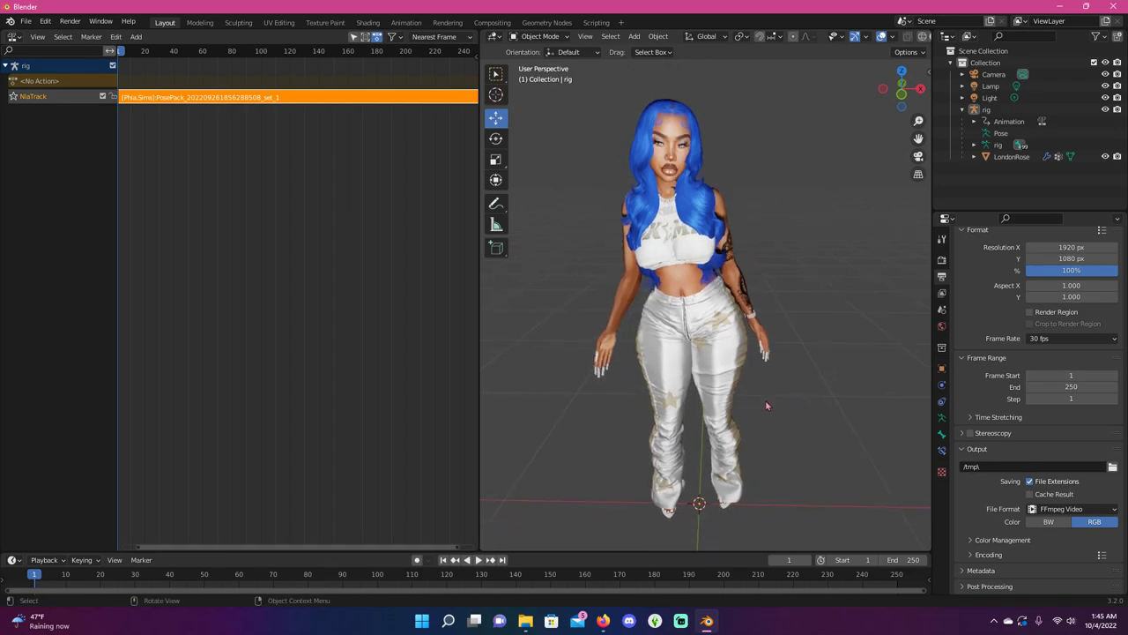
pyautogui.press('space')
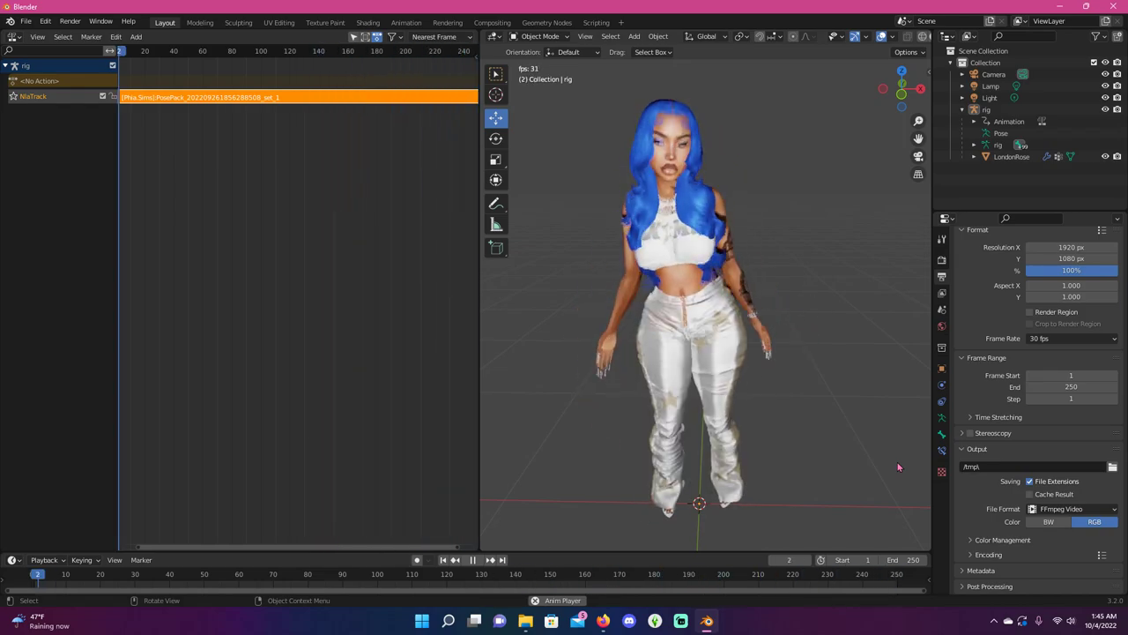
pyautogui.press('space')
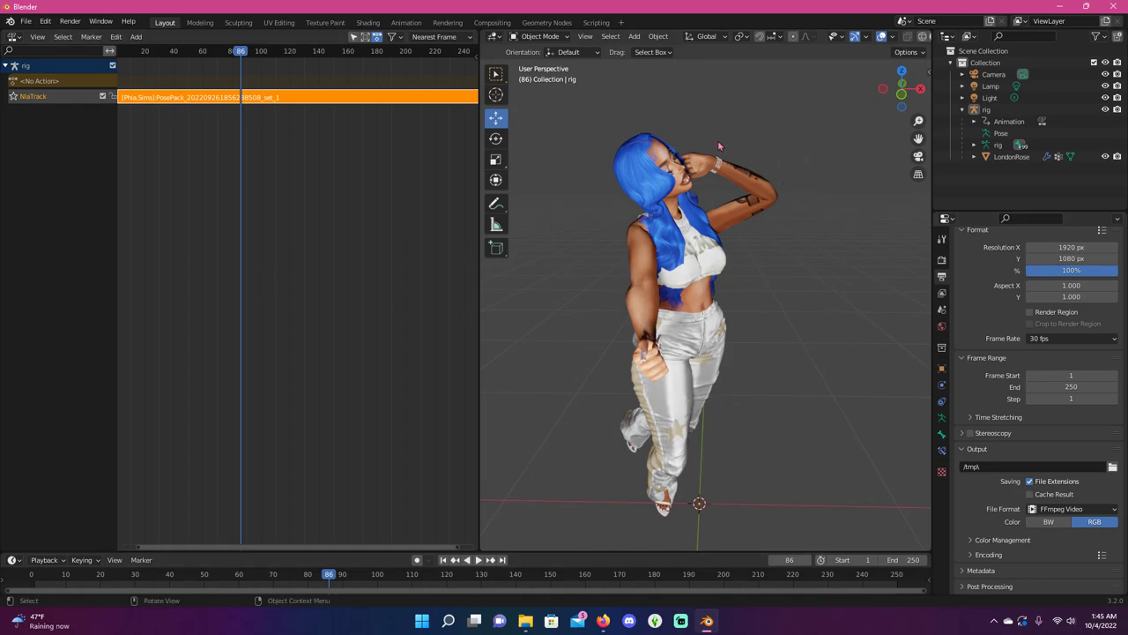
pyautogui.scroll(-3, 425, 390)
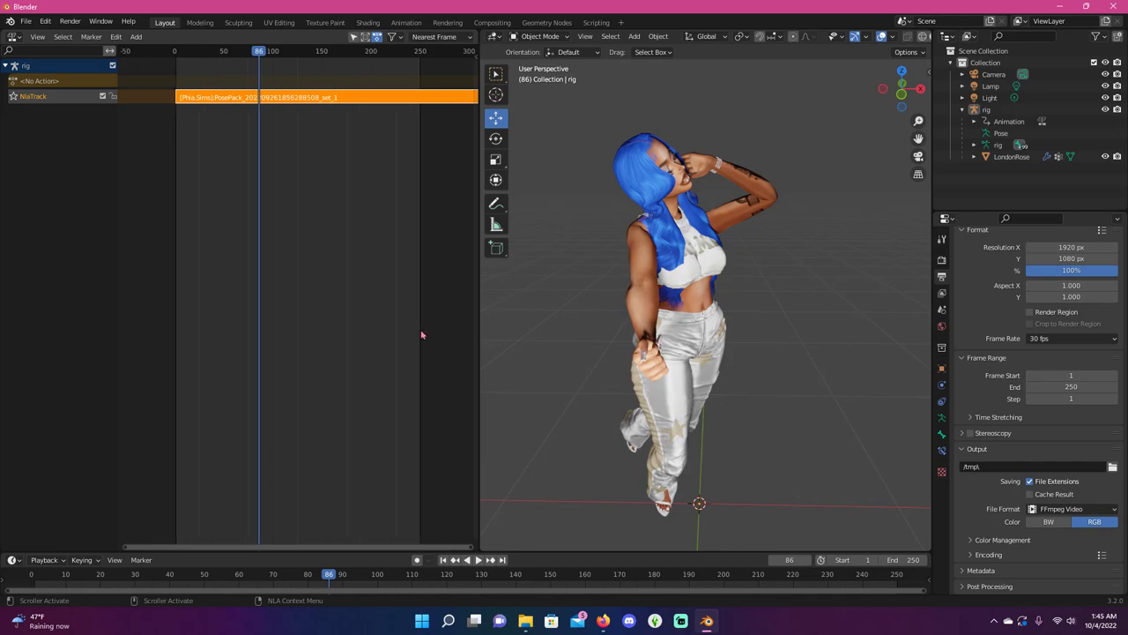
pyautogui.scroll(3, 420, 326)
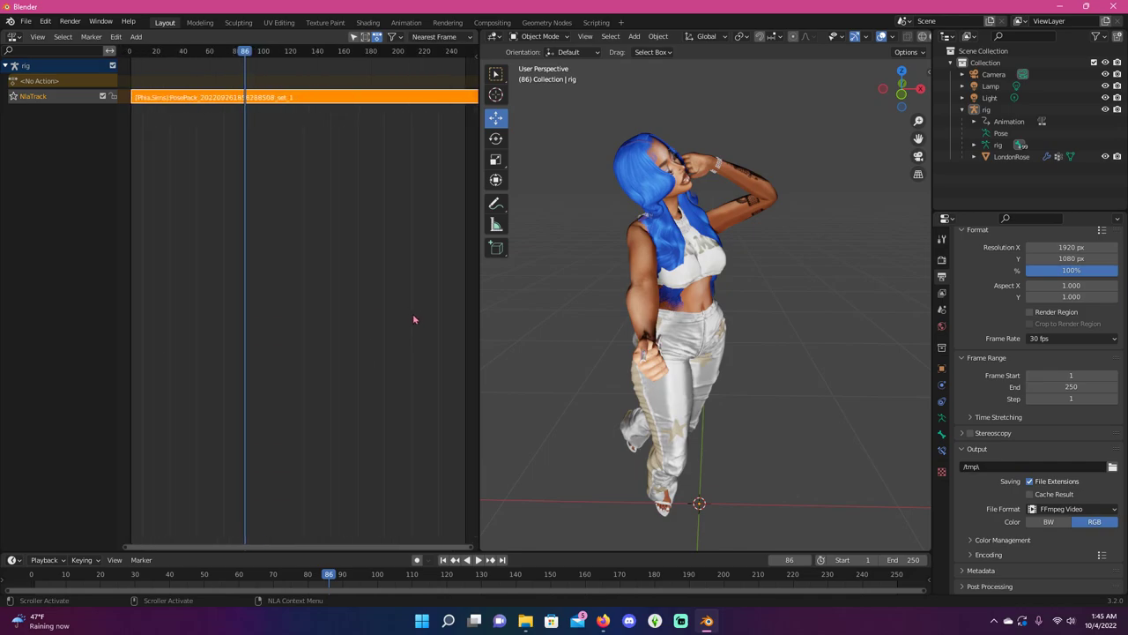
pyautogui.scroll(-4, 408, 313)
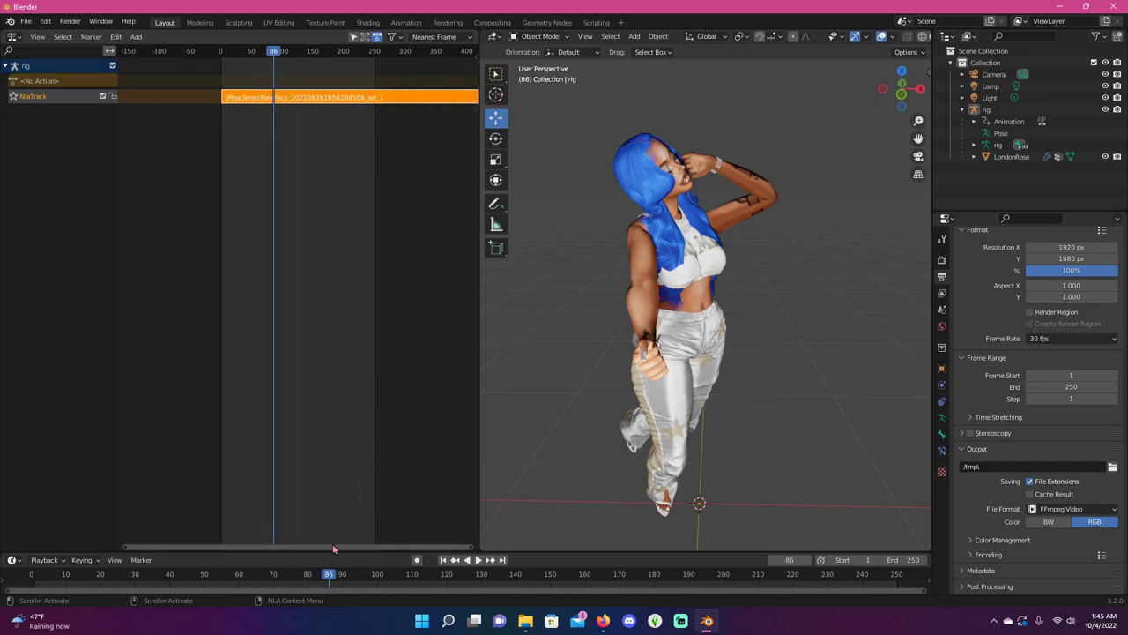
# Place the playhead at the dance strip's end on frame 689 and set the scene's end frame to 690.
pyautogui.moveTo(334, 548); pyautogui.dragTo(352, 535)
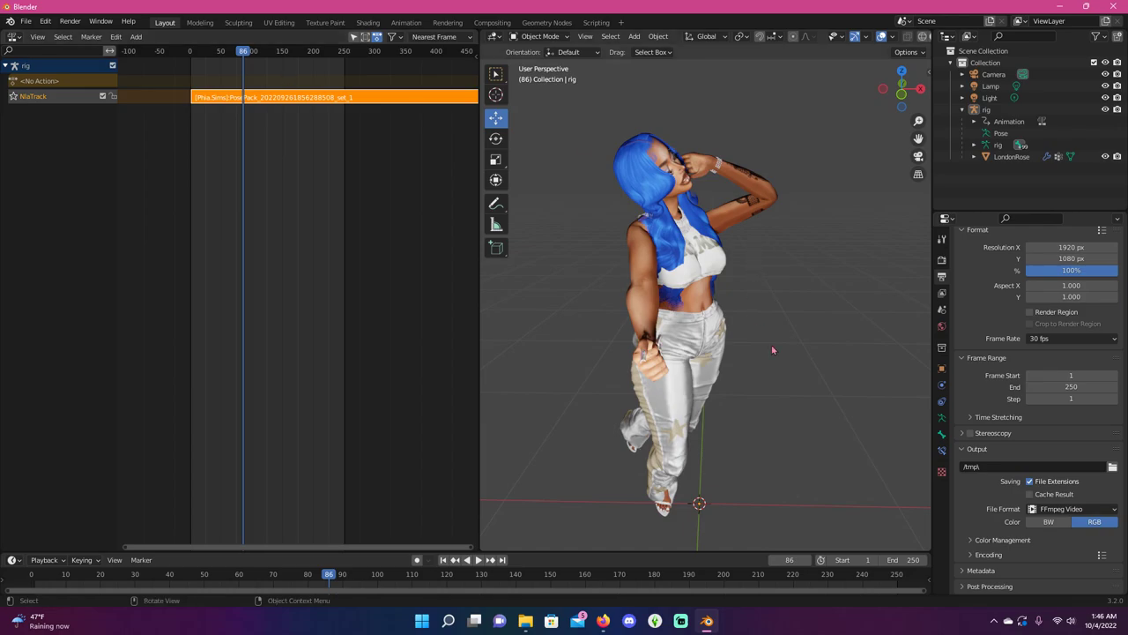
pyautogui.moveTo(442, 545); pyautogui.dragTo(685, 503)
pyautogui.click(372, 101)
pyautogui.click(371, 52)
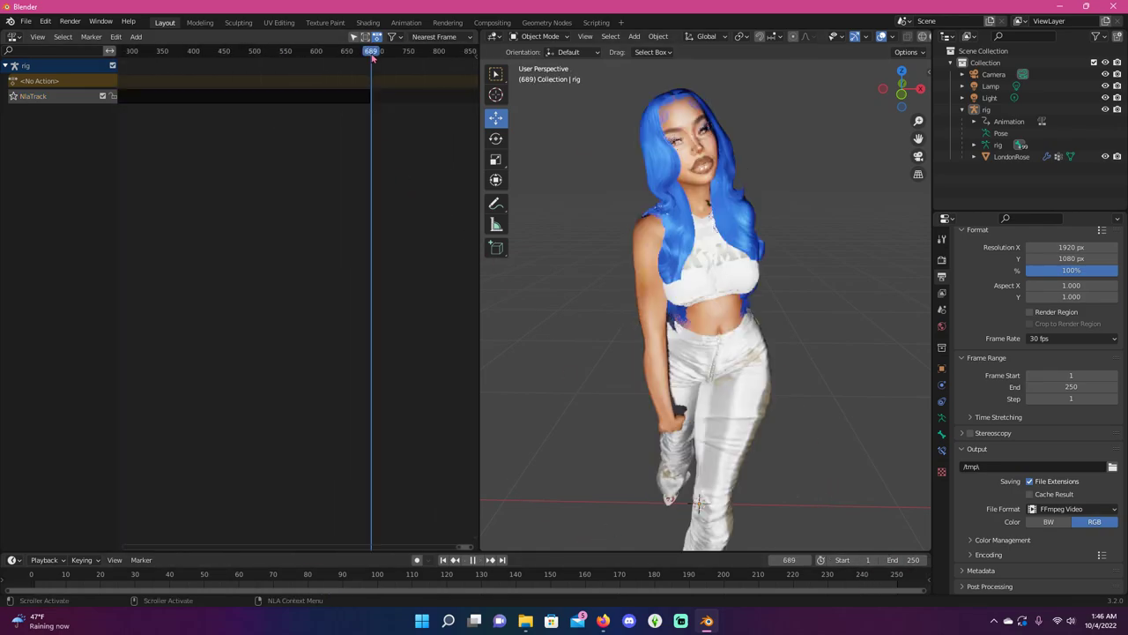
pyautogui.click(904, 560)
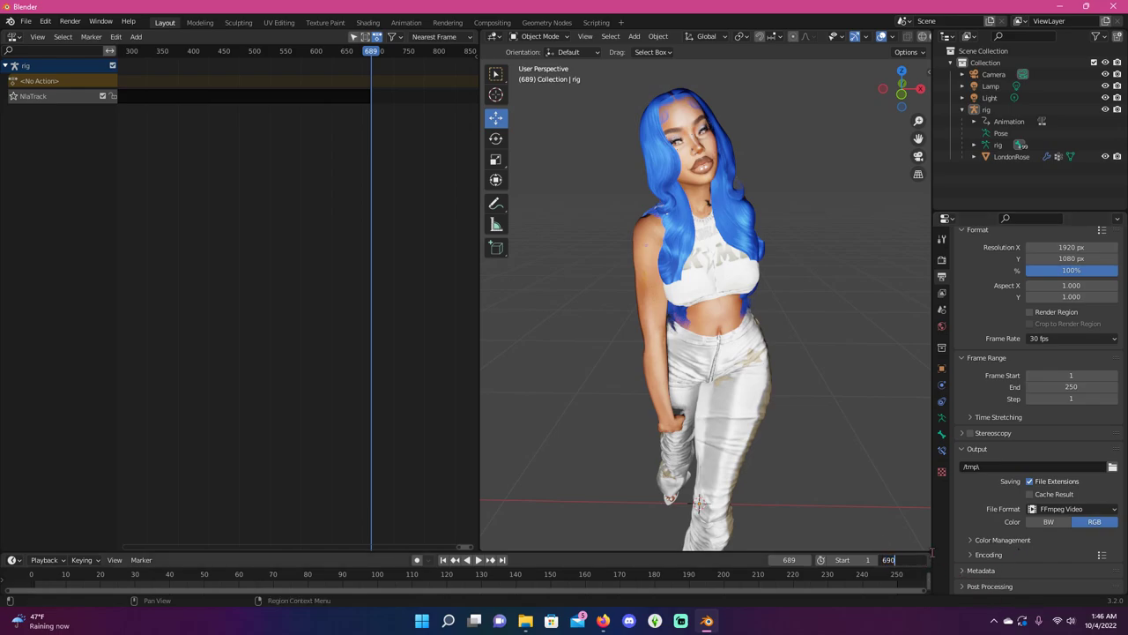
pyautogui.write('690')
pyautogui.press('Return')
pyautogui.press('Home')
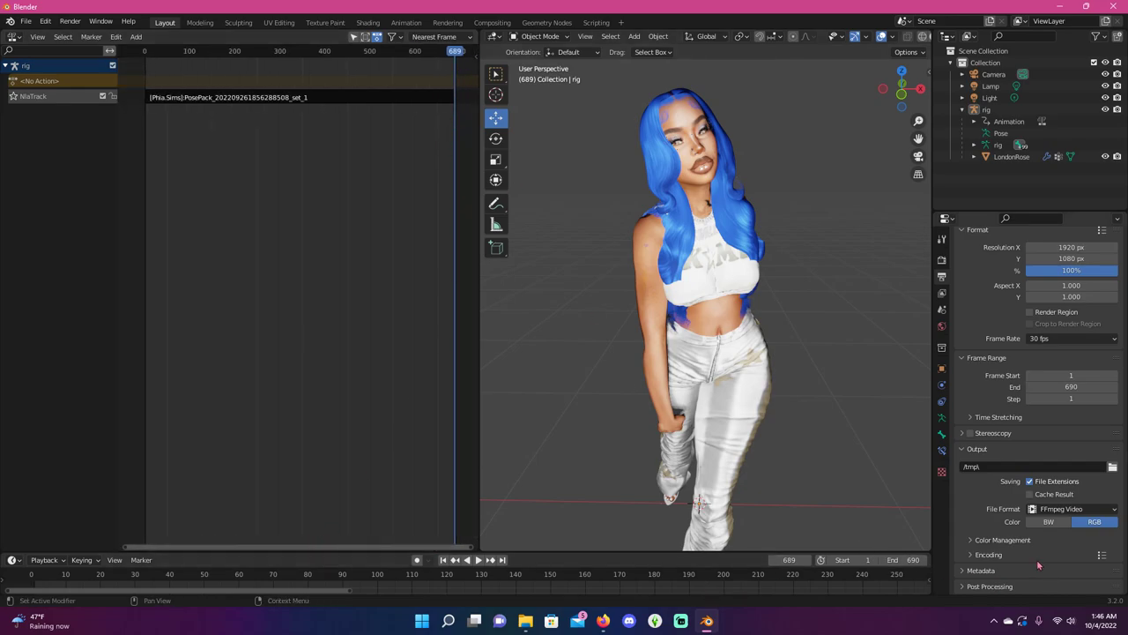
# Play the dance animation in the viewport, view the Sim from different angles, and stop playback.
pyautogui.click(478, 559)
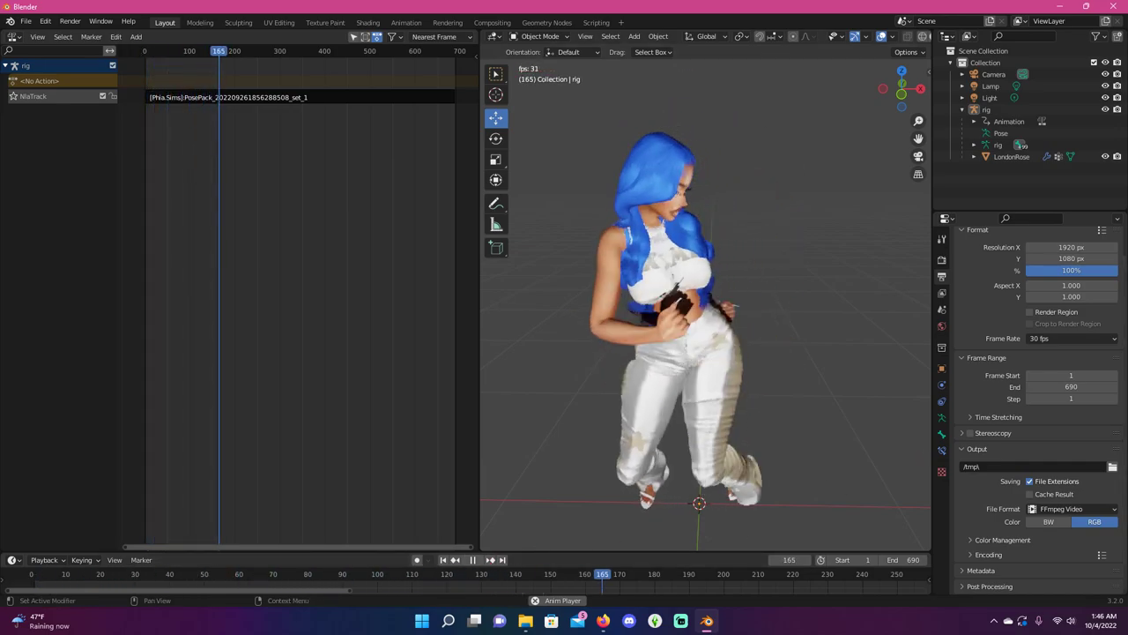
pyautogui.moveTo(891, 432); pyautogui.dragTo(897, 408, button='middle')
pyautogui.moveTo(881, 156); pyautogui.dragTo(899, 141, button='middle')
pyautogui.moveTo(919, 139); pyautogui.dragTo(938, 123)
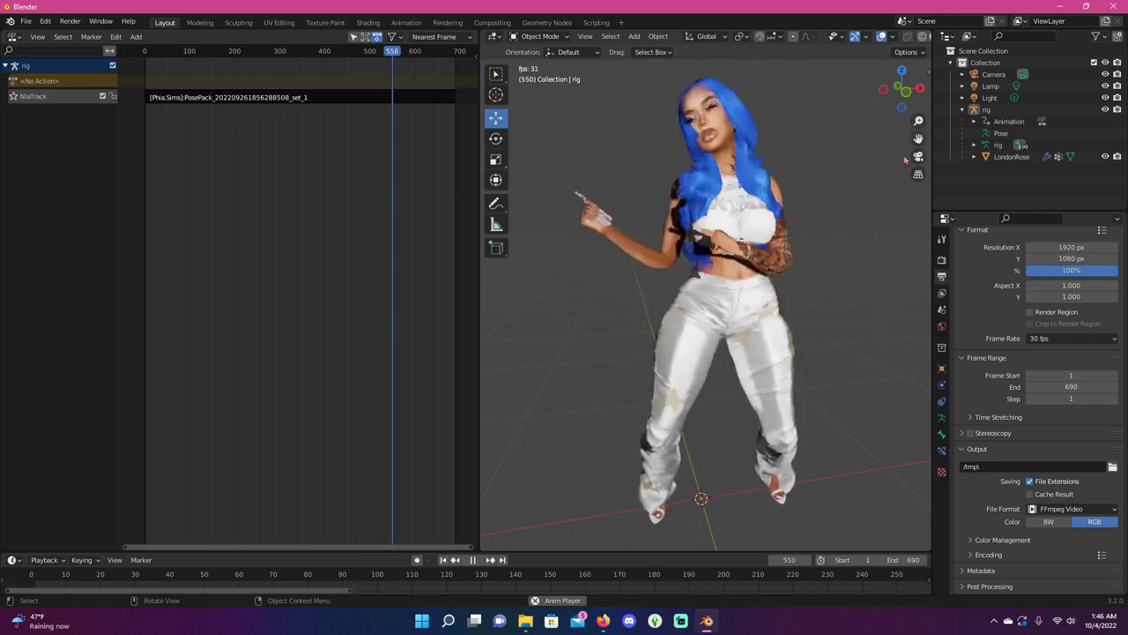
pyautogui.rightClick(857, 333)
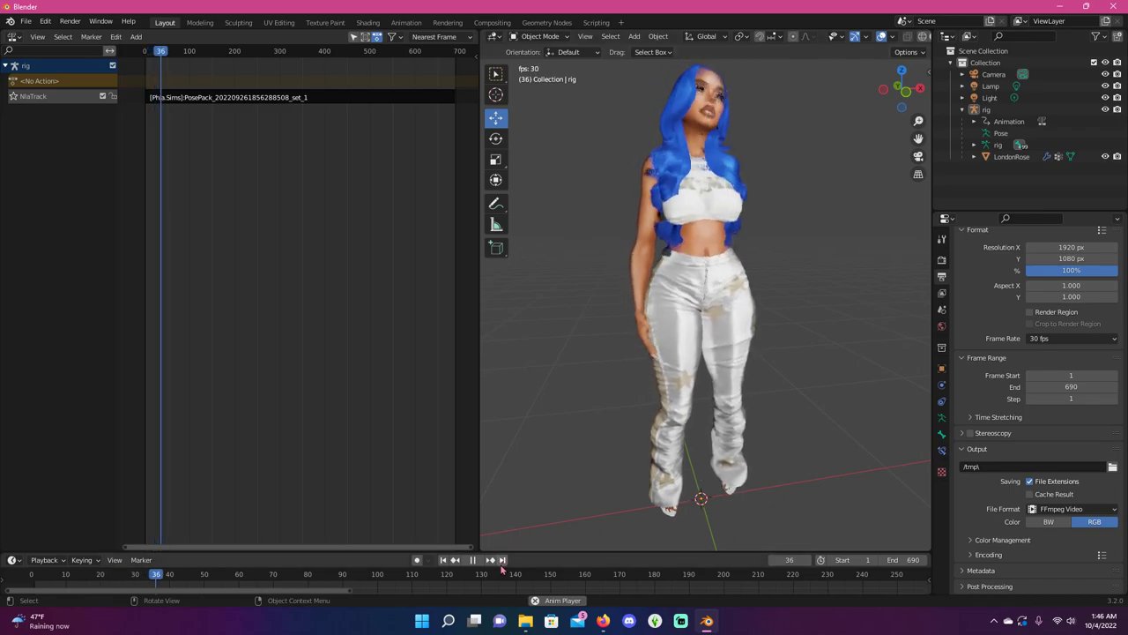
pyautogui.click(472, 560)
# Move the playhead back to frame 2 and inspect the Sim's starting pose up close and from a distance.
pyautogui.scroll(-2, 809, 333)
pyautogui.moveTo(827, 322); pyautogui.dragTo(759, 350, button='middle')
pyautogui.moveTo(164, 56); pyautogui.dragTo(146, 59)
pyautogui.moveTo(806, 405); pyautogui.dragTo(820, 384, button='middle')
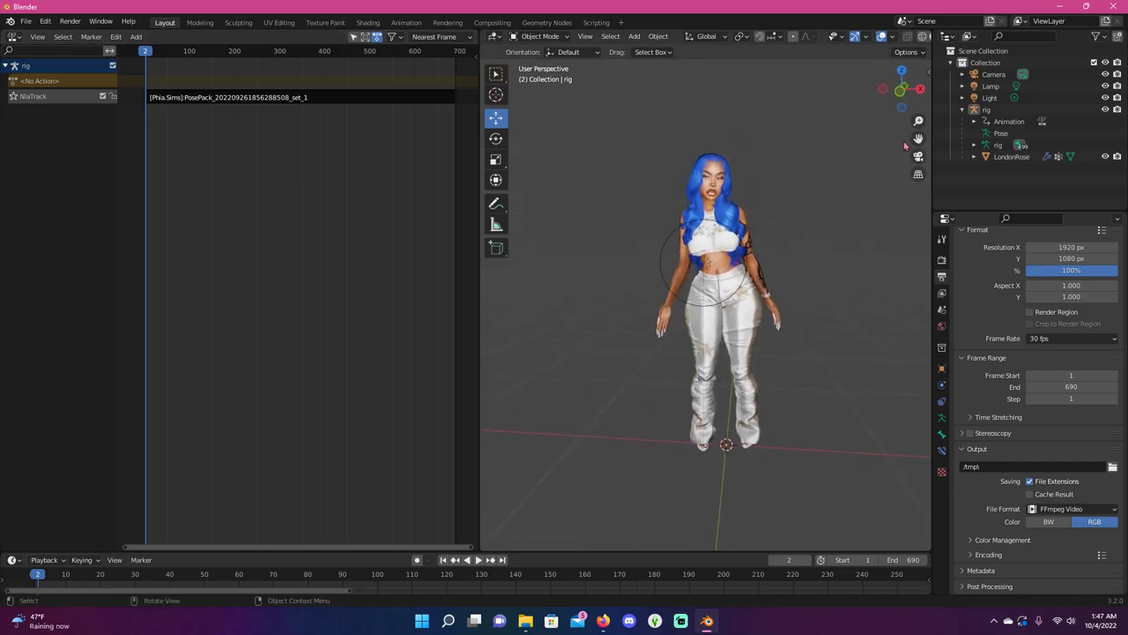
pyautogui.scroll(3, 780, 320)
pyautogui.scroll(3, 849, 313)
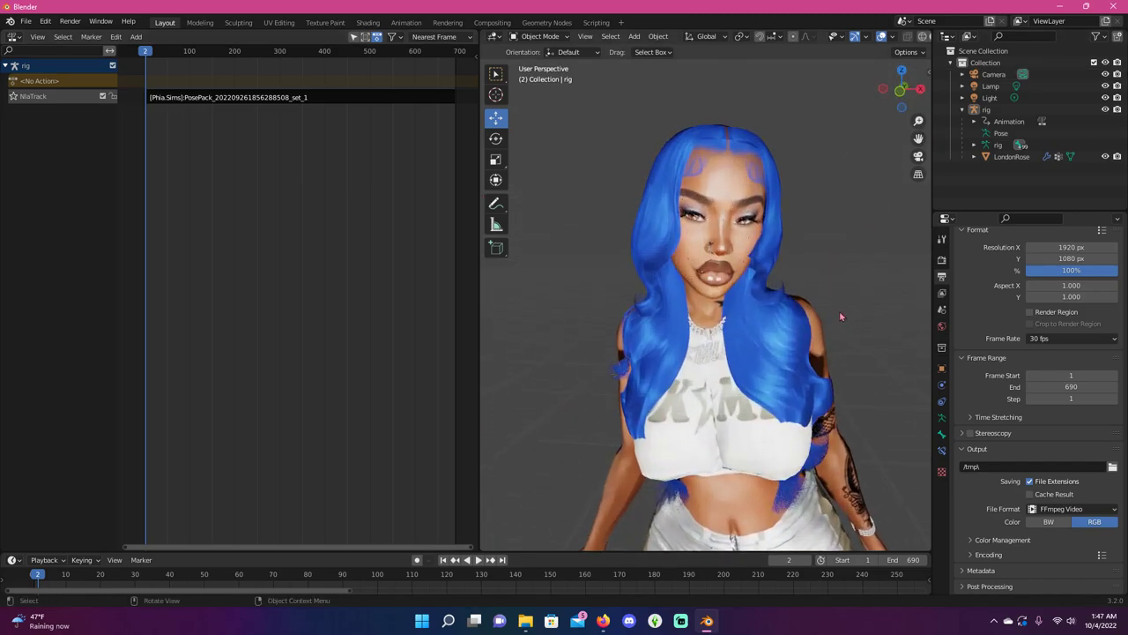
pyautogui.scroll(-4, 837, 315)
pyautogui.moveTo(838, 321); pyautogui.dragTo(820, 373, button='middle')
pyautogui.scroll(-9, 797, 403)
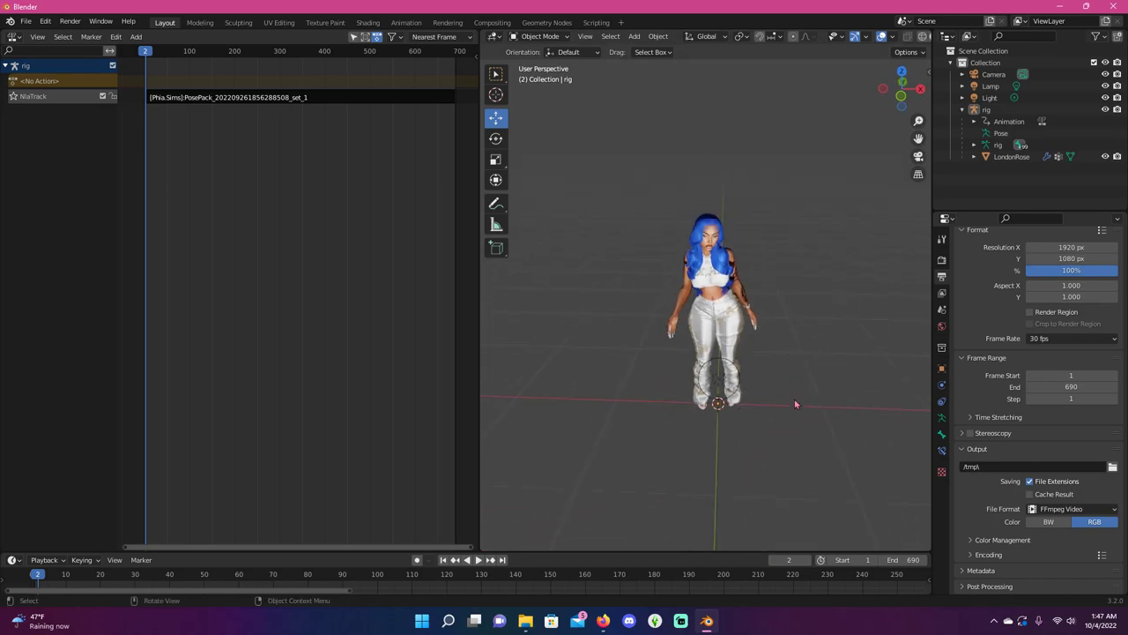
# Save the project as "umph in it tiktok.blend" in the Blender Stuff folder.
pyautogui.click(26, 21)
pyautogui.click(68, 112)
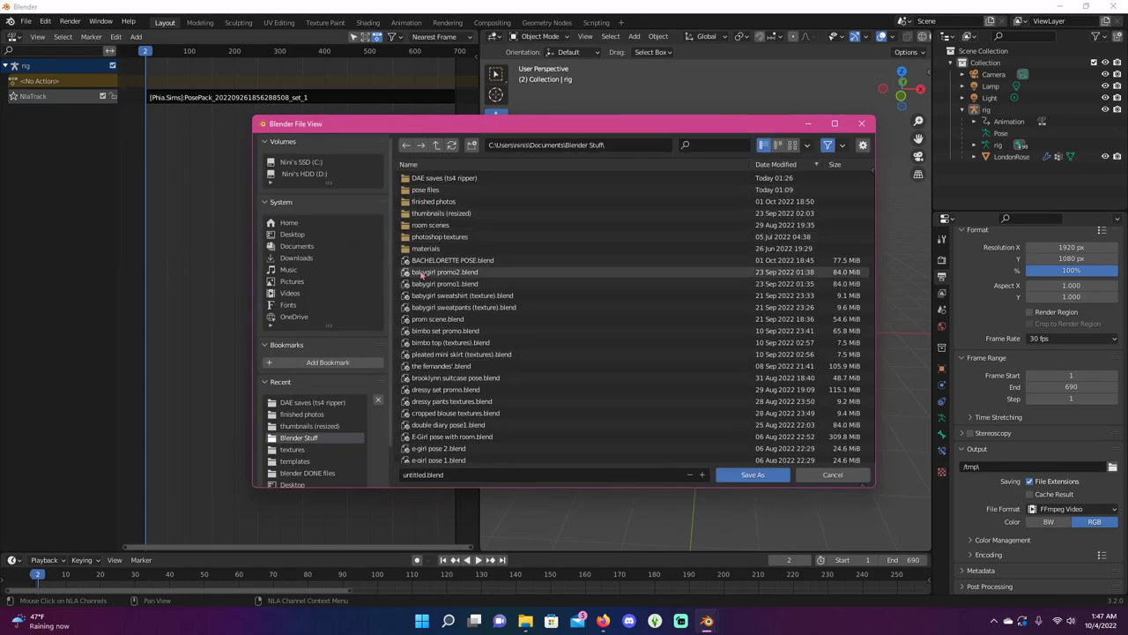
pyautogui.click(468, 474)
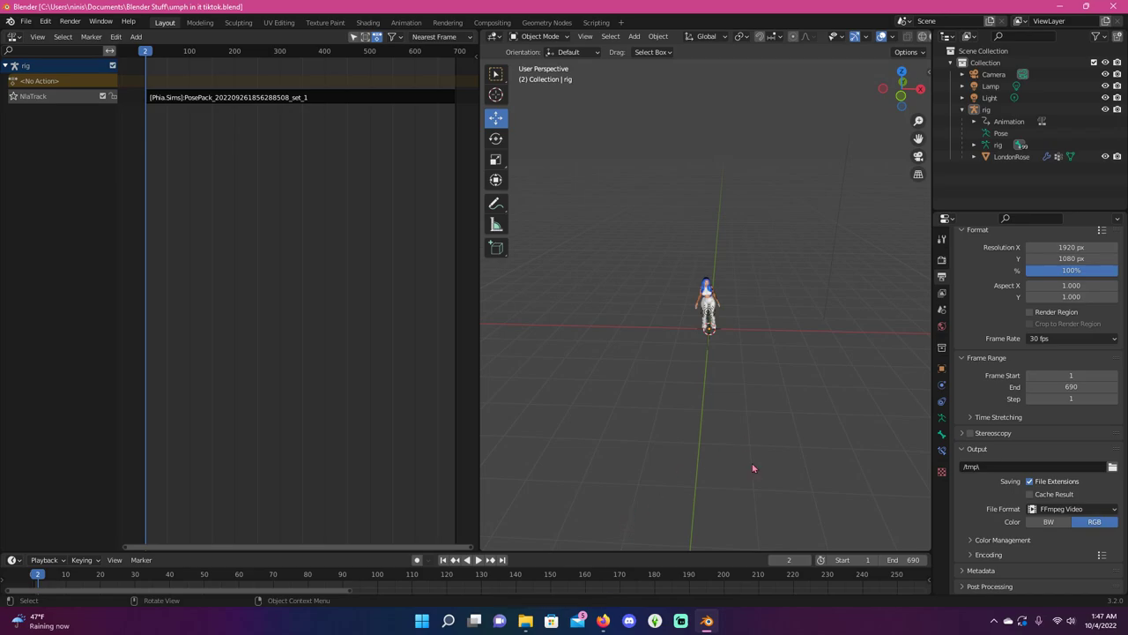
pyautogui.scroll(5, 698, 329)
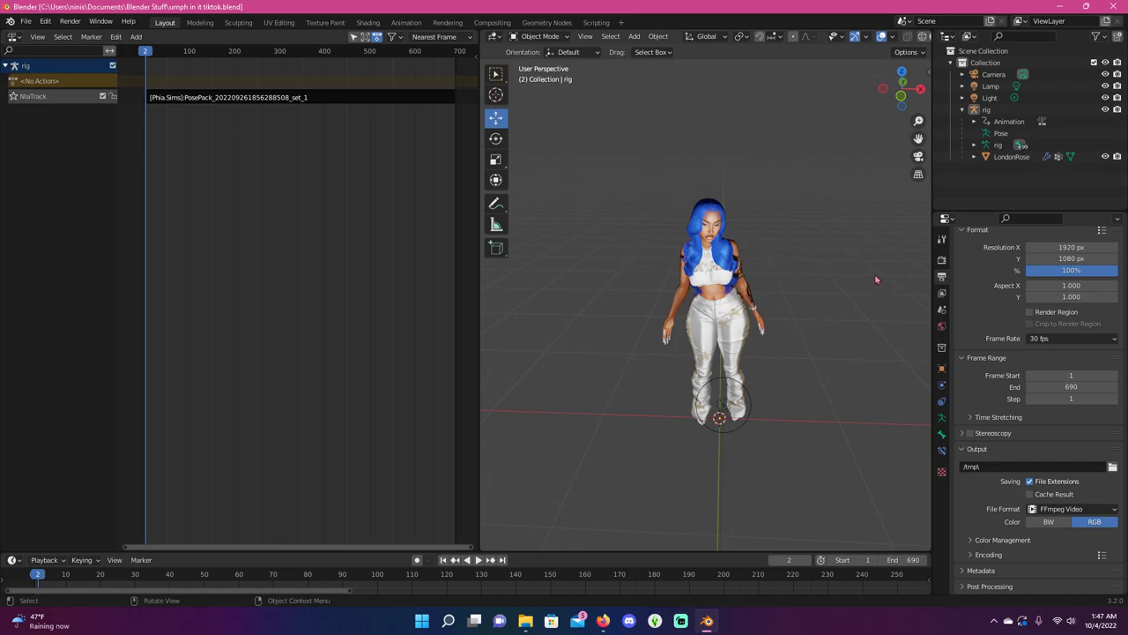
# Switch to File Explorer, browse the room scenes folder, open HOTEL HALLWAY.blend in Blender, and minimize the folder window.
pyautogui.hotkey('alt', 'Tab')
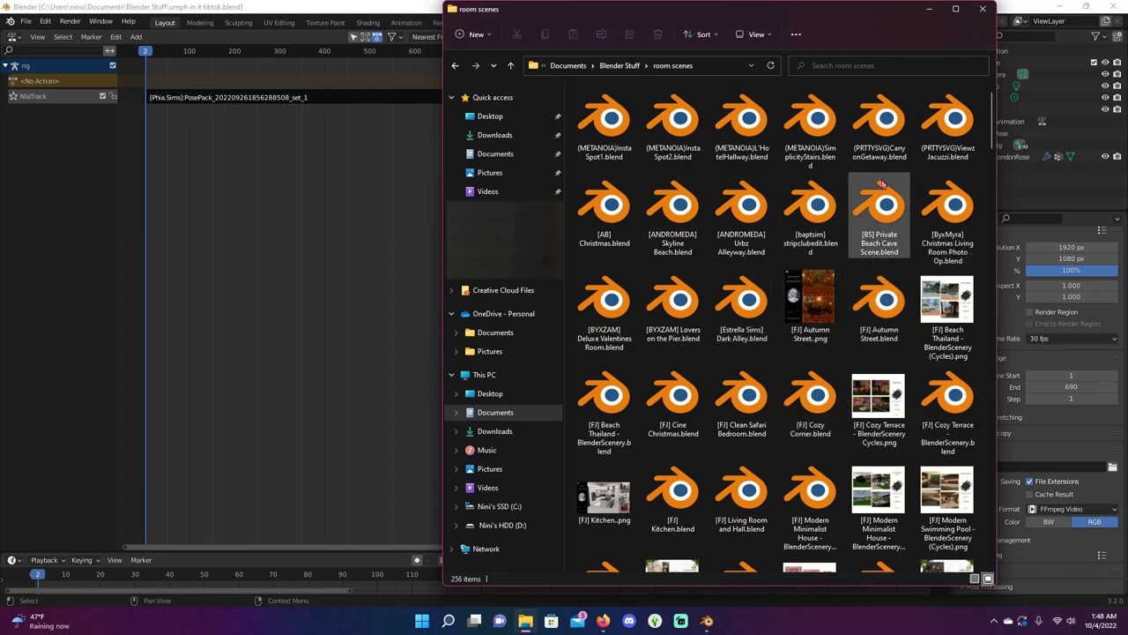
pyautogui.scroll(-5, 834, 286)
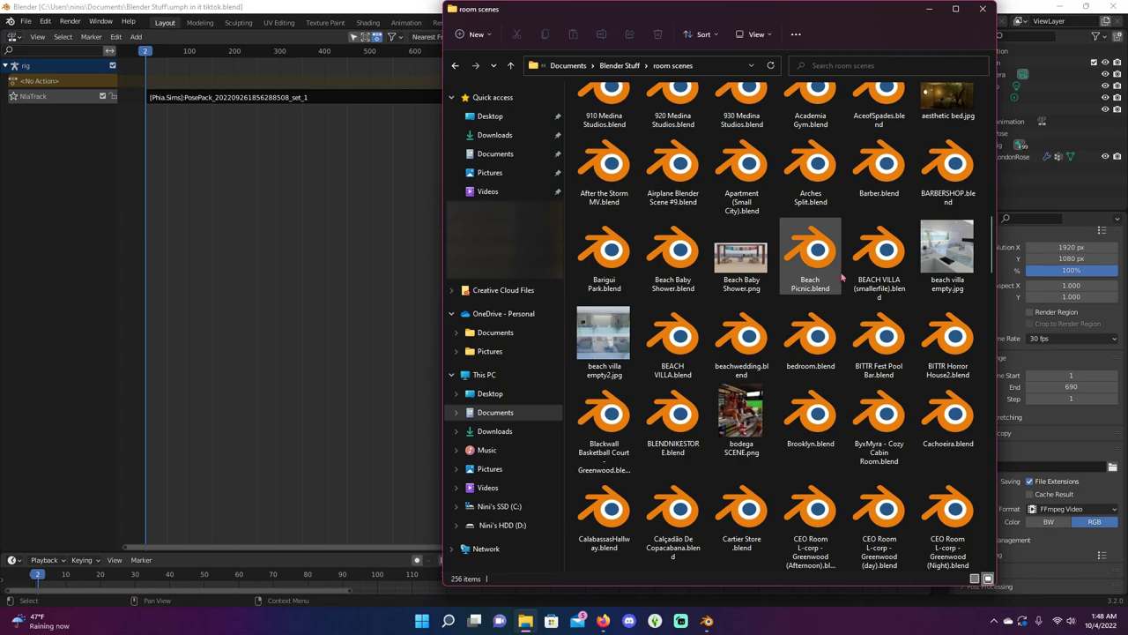
pyautogui.scroll(-15, 843, 278)
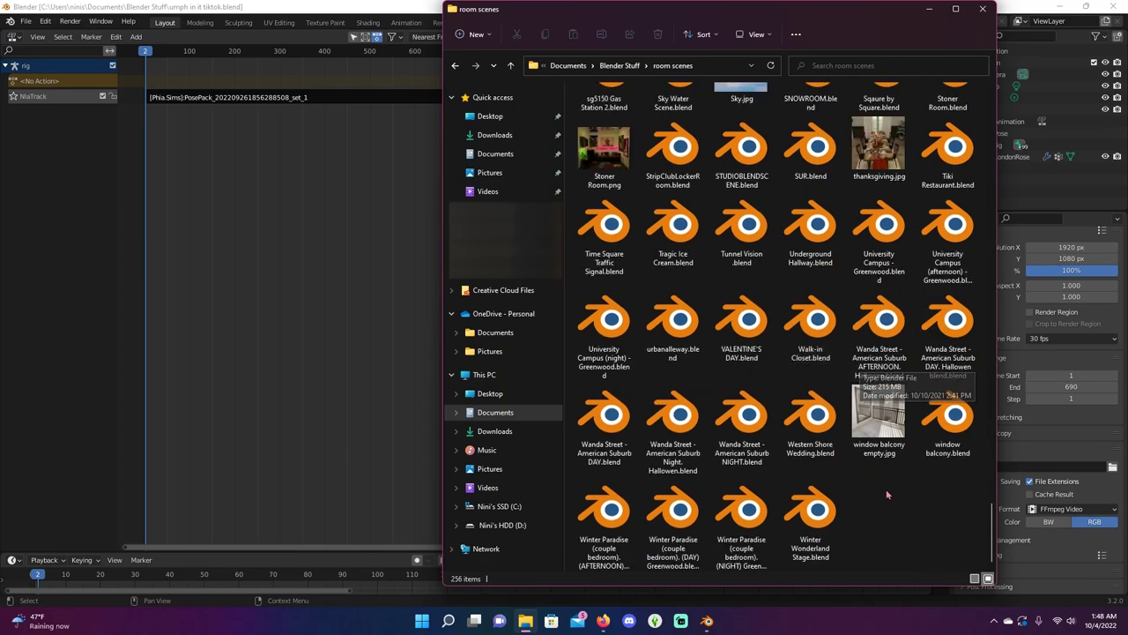
pyautogui.scroll(20, 831, 353)
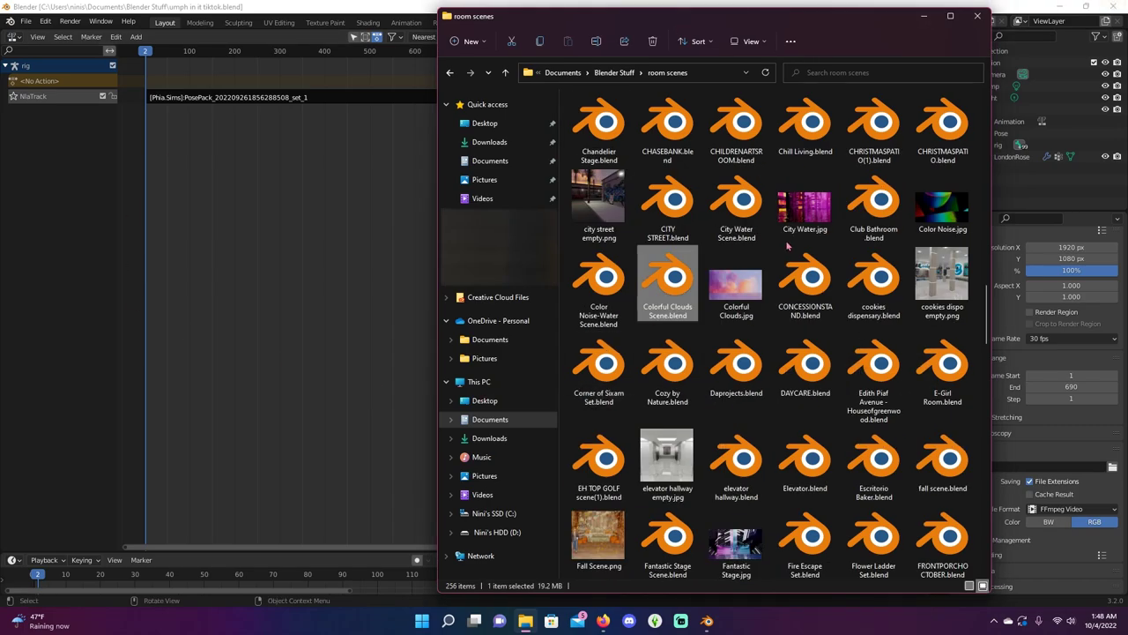
pyautogui.scroll(-5, 767, 335)
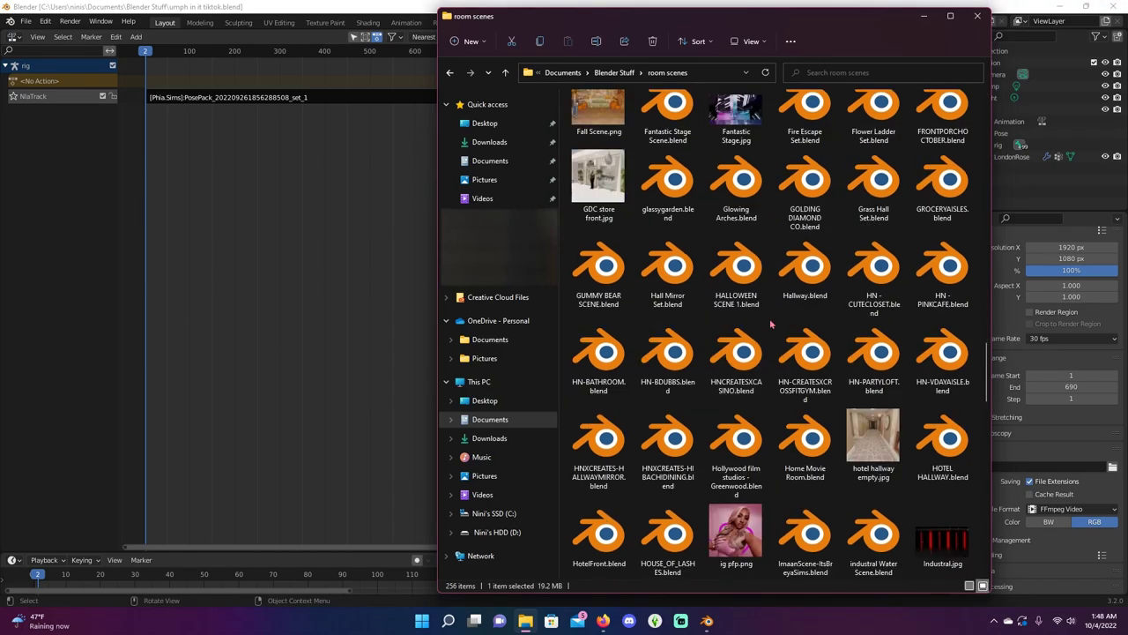
pyautogui.doubleClick(945, 441)
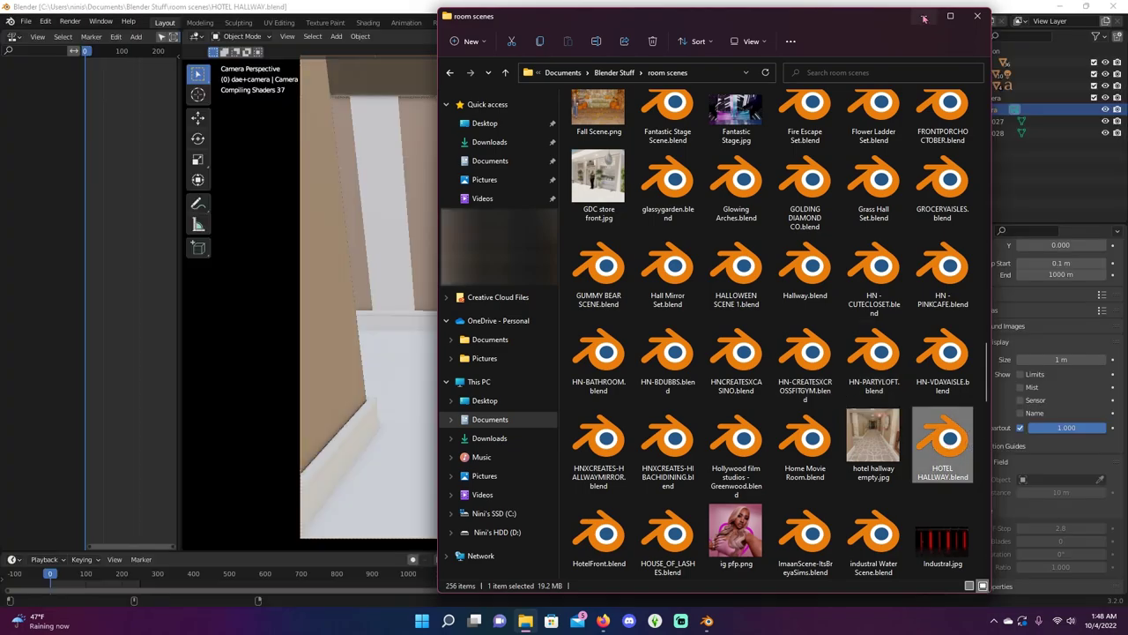
pyautogui.click(924, 17)
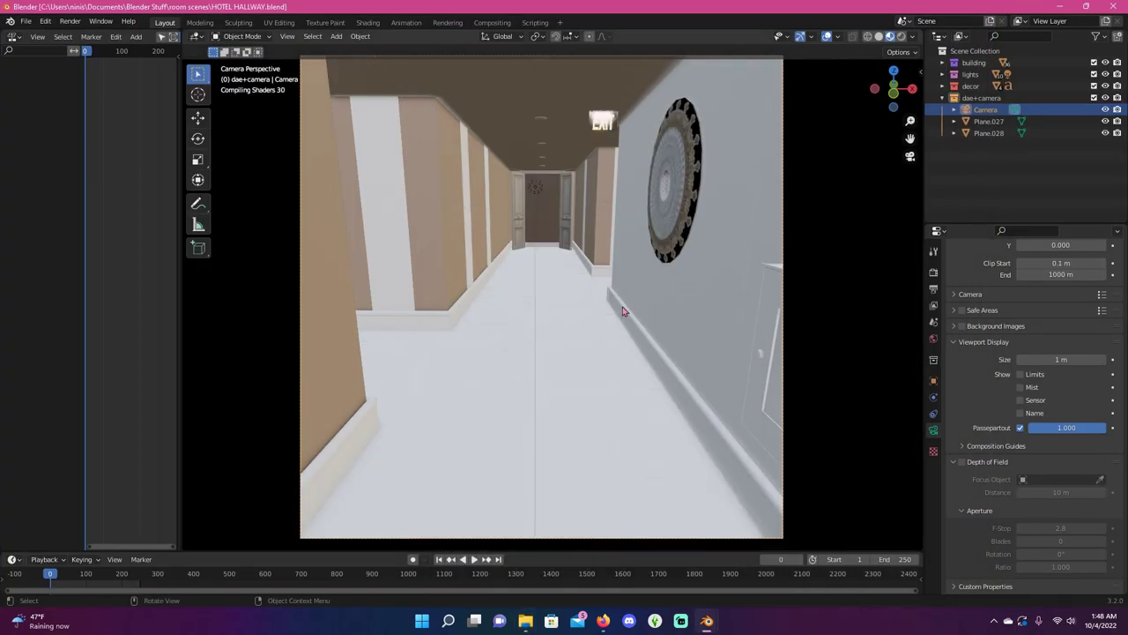
# Examine the hotel hallway scene from outside and along the corridor, and compare it with the Sim in the dance project.
pyautogui.moveTo(627, 312); pyautogui.dragTo(669, 333, button='middle')
pyautogui.scroll(-7, 680, 331)
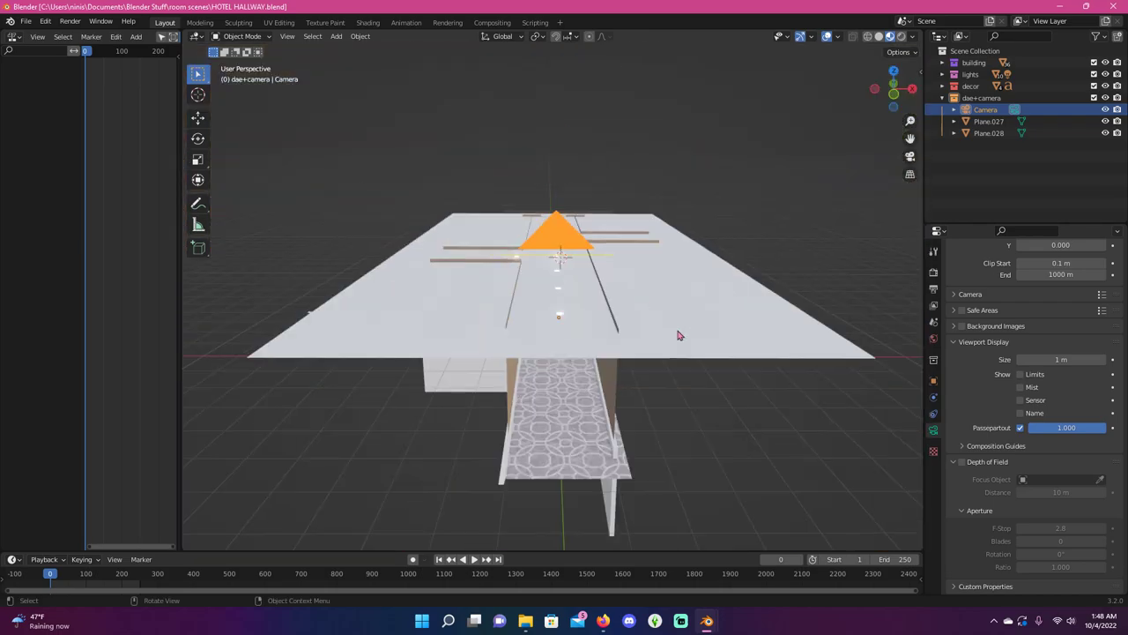
pyautogui.scroll(5, 620, 343)
pyautogui.scroll(3, 617, 344)
pyautogui.moveTo(608, 328); pyautogui.dragTo(610, 325, button='middle')
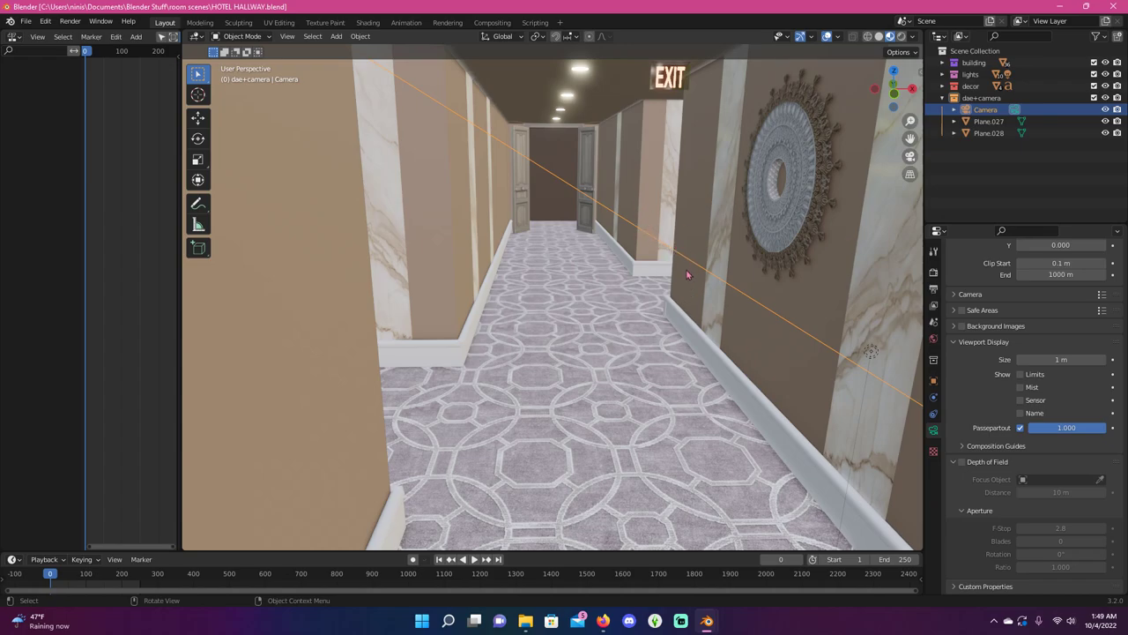
pyautogui.moveTo(776, 155); pyautogui.dragTo(633, 302, button='middle')
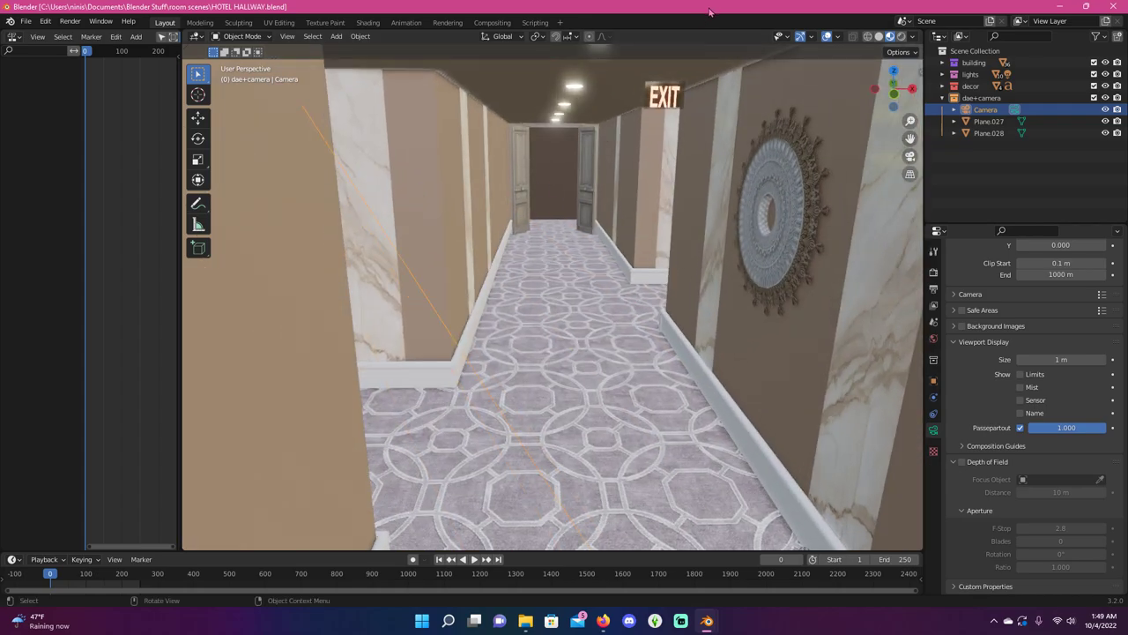
pyautogui.moveTo(710, 12); pyautogui.dragTo(714, 450)
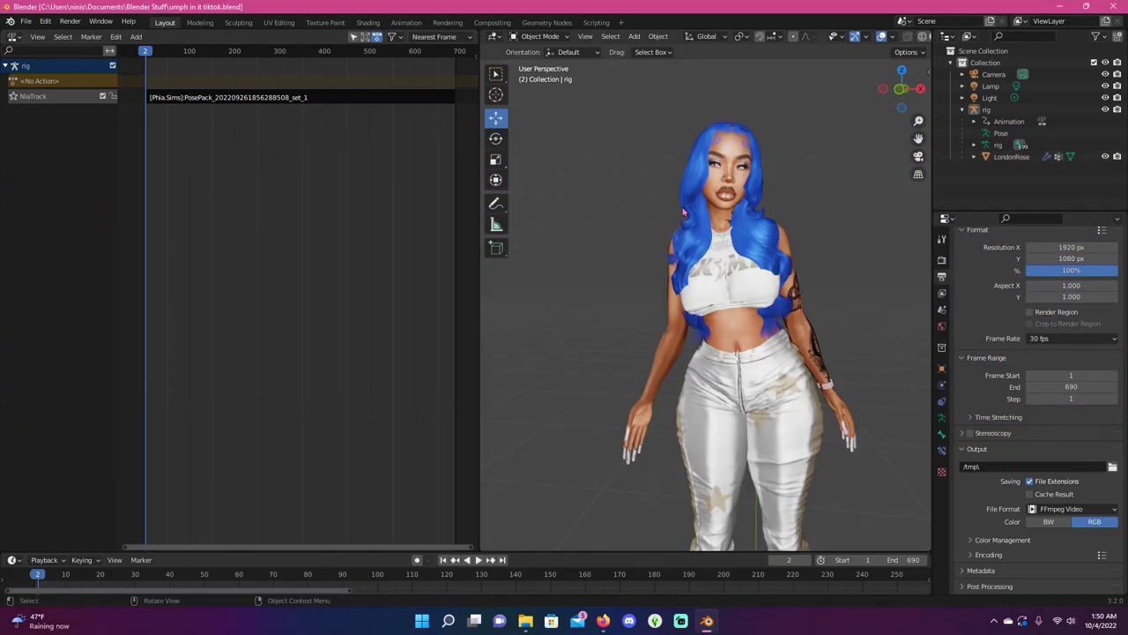
pyautogui.scroll(-3, 684, 212)
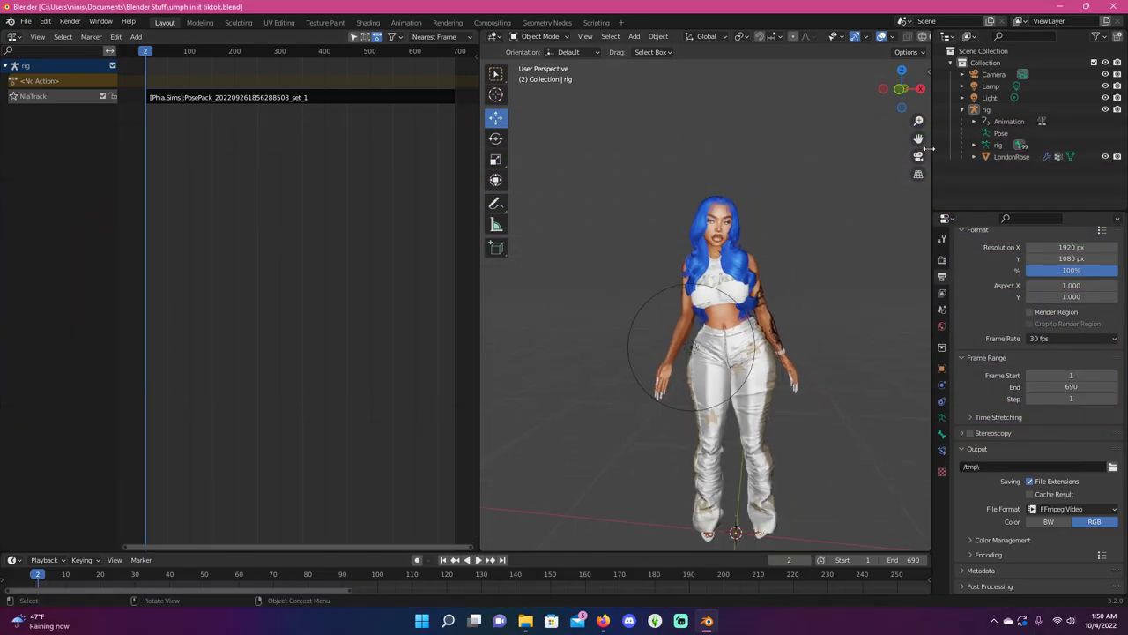
pyautogui.moveTo(809, 269); pyautogui.dragTo(824, 289, button='middle')
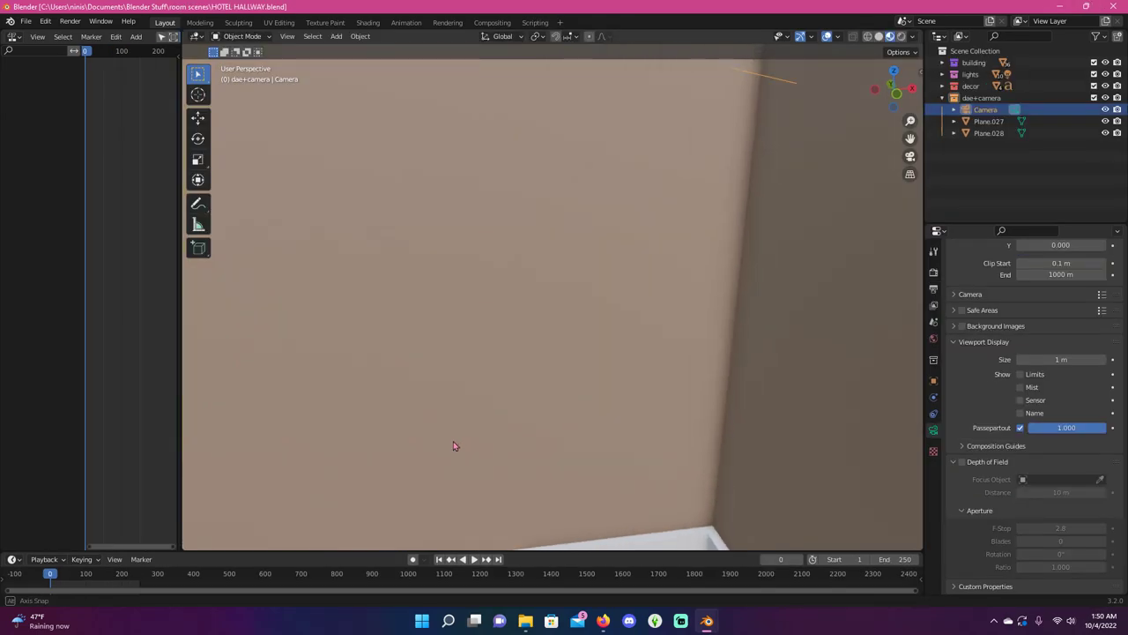
# Widen the narrow editor area beside the hallway view and turn it into a second 3D viewport.
pyautogui.scroll(-8, 453, 441)
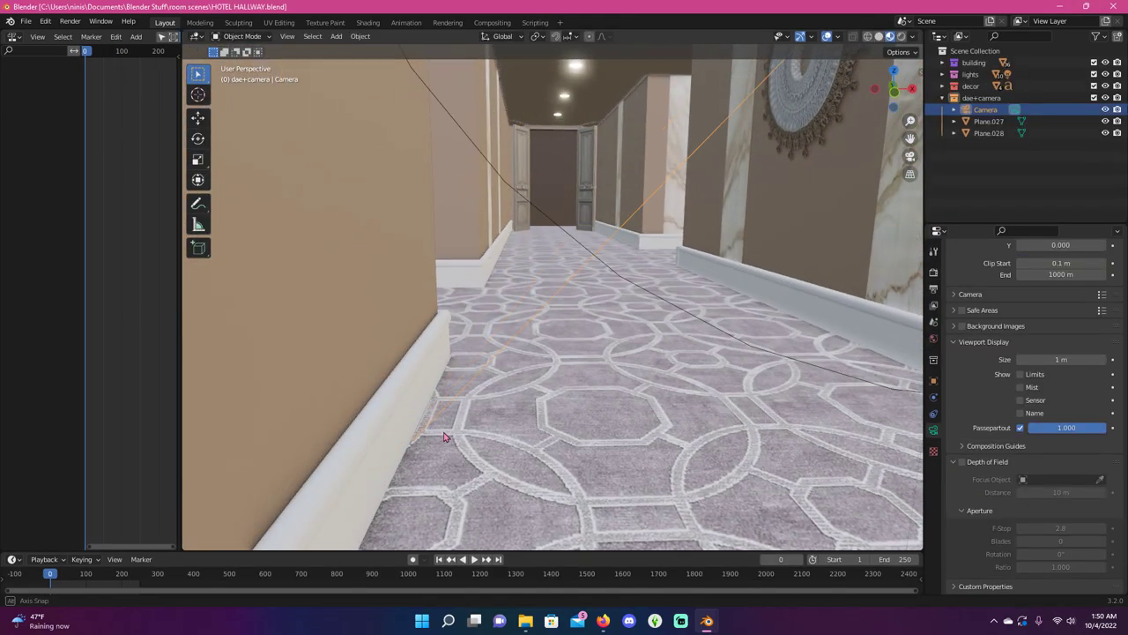
pyautogui.moveTo(179, 80); pyautogui.dragTo(256, 81)
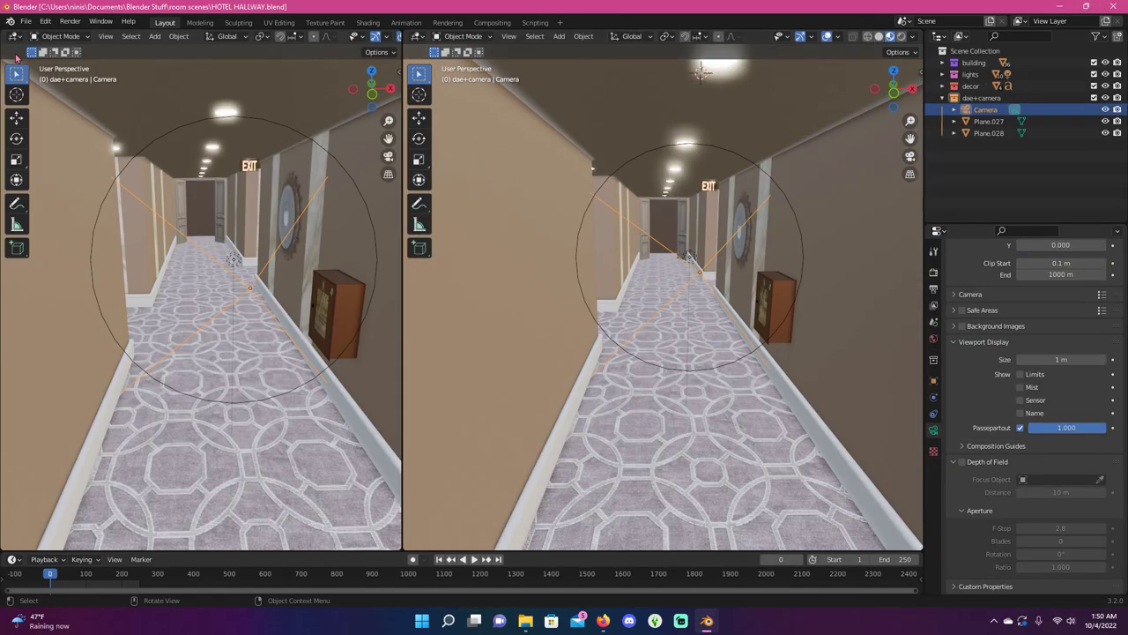
# Append the LondonRose and rig objects from "umph in it tiktok.blend" into the hotel hallway scene and check the Sim's placement.
pyautogui.click(26, 21)
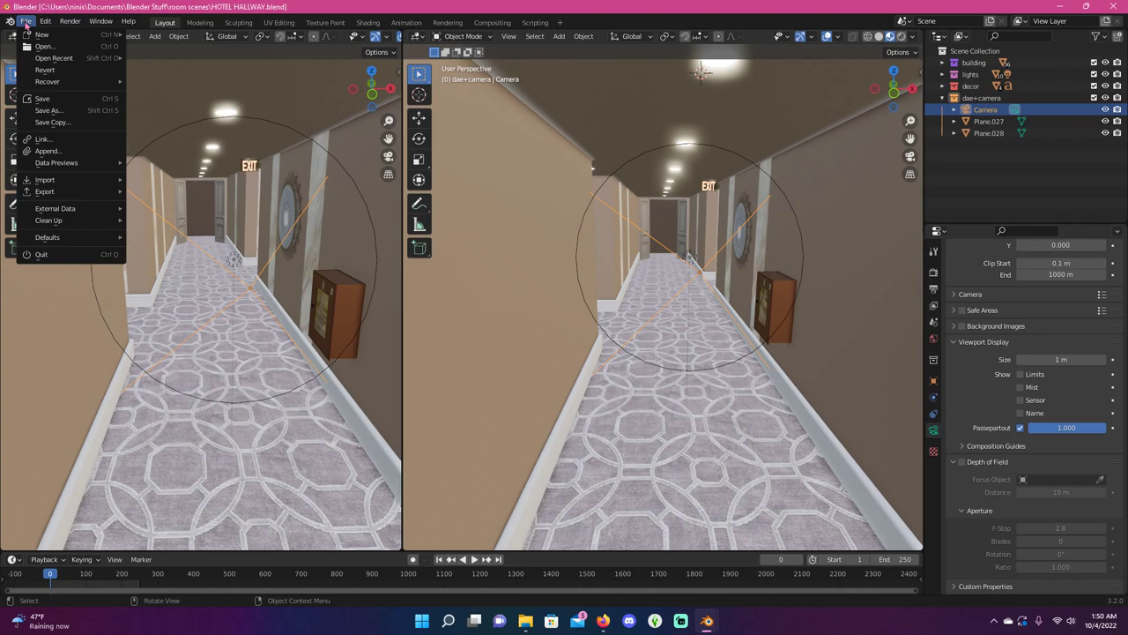
pyautogui.click(68, 156)
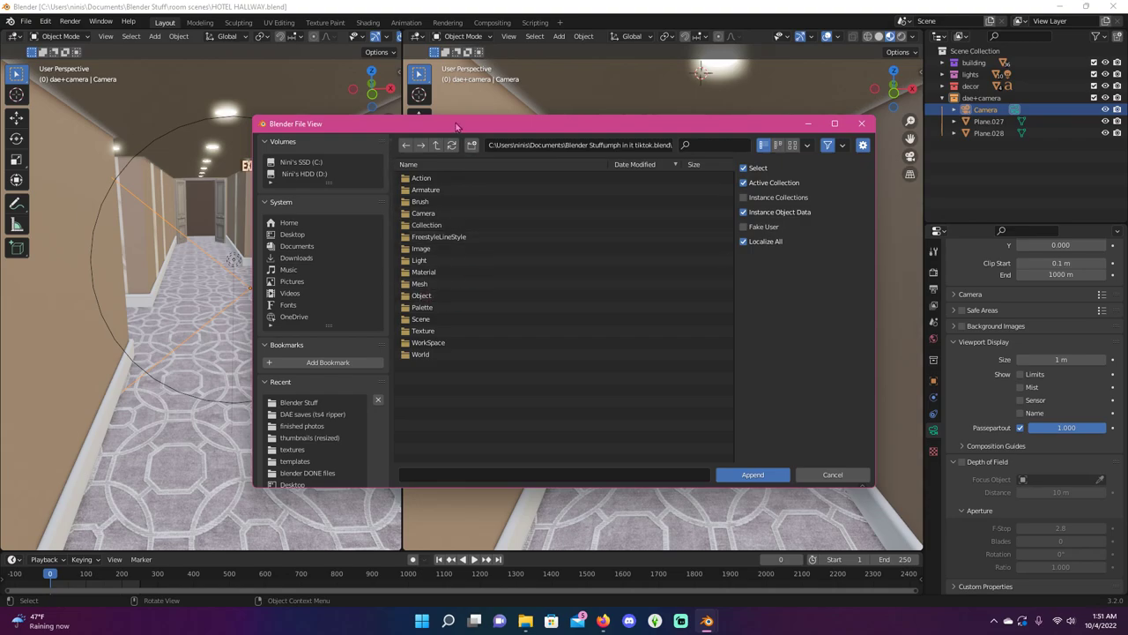
pyautogui.doubleClick(439, 299)
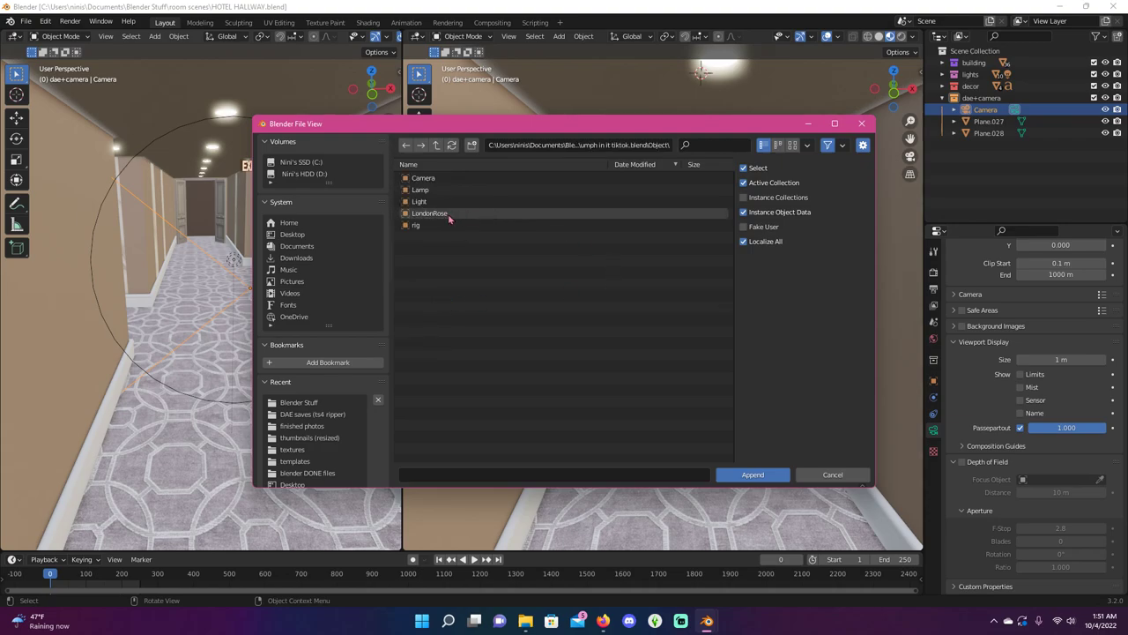
pyautogui.click(448, 216)
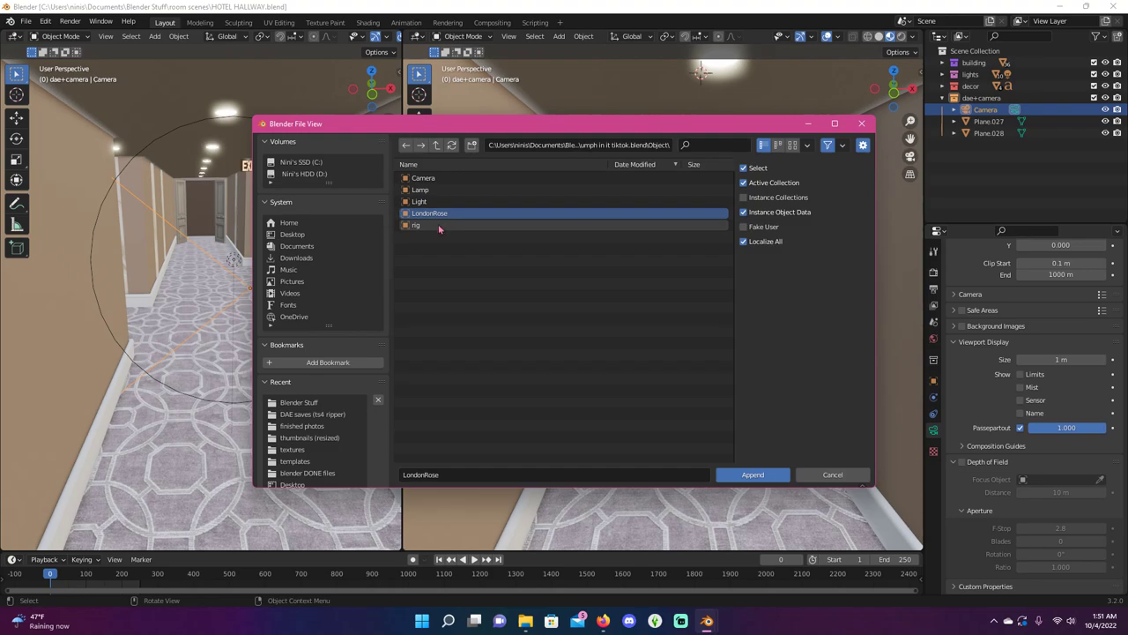
pyautogui.keyDown('shift'); pyautogui.click(439, 227); pyautogui.keyUp('shift')
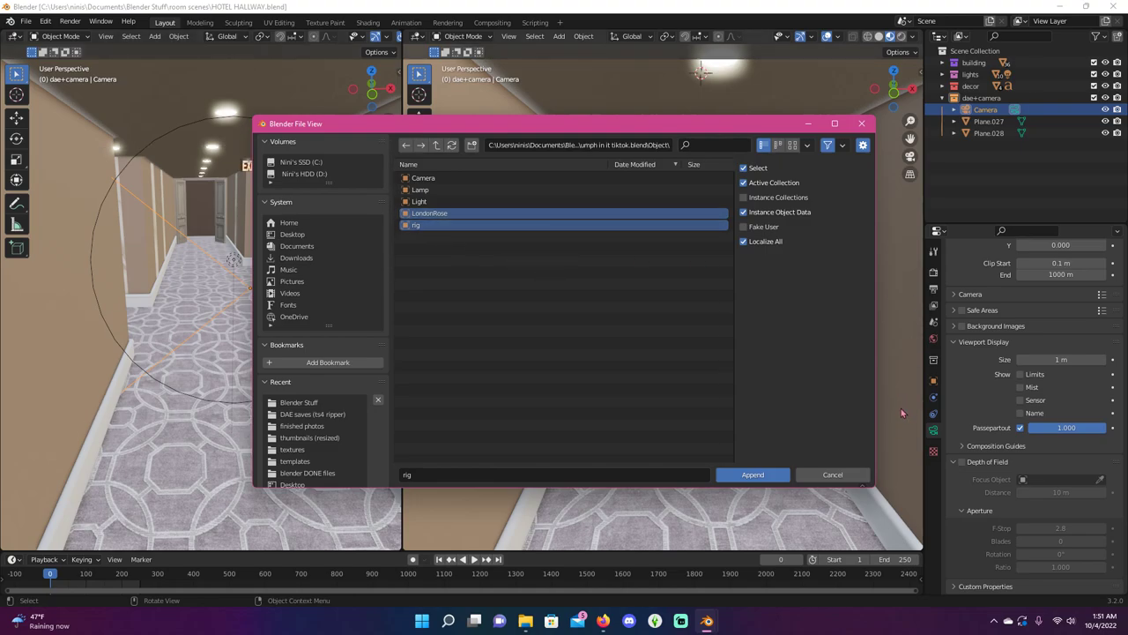
pyautogui.click(768, 476)
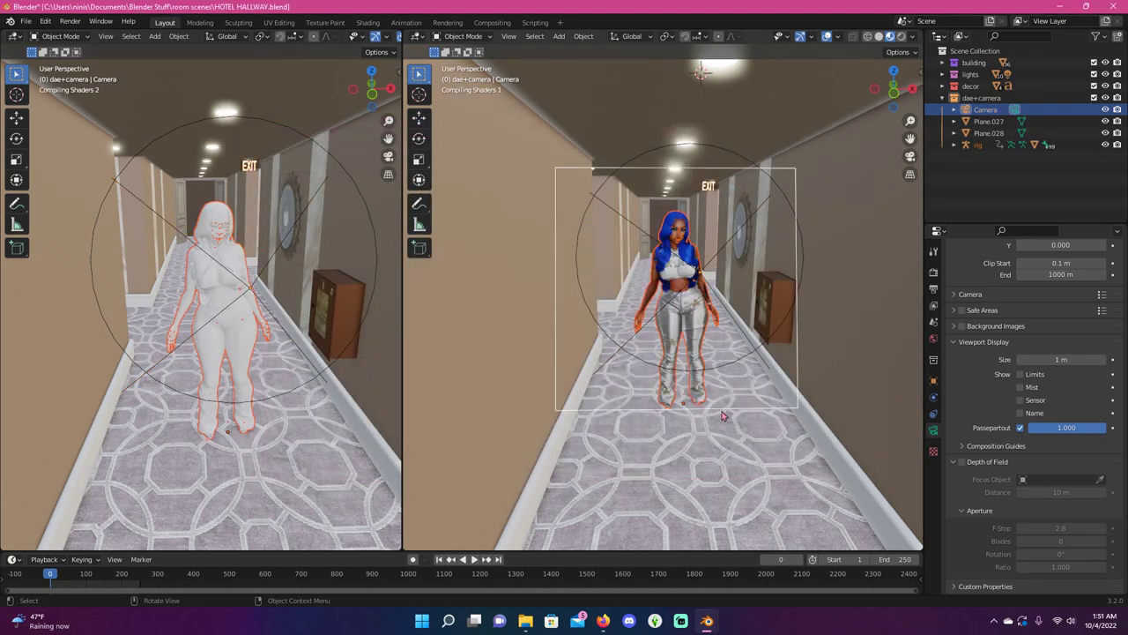
pyautogui.scroll(4, 724, 418)
pyautogui.scroll(-2, 721, 431)
pyautogui.scroll(-8, 719, 433)
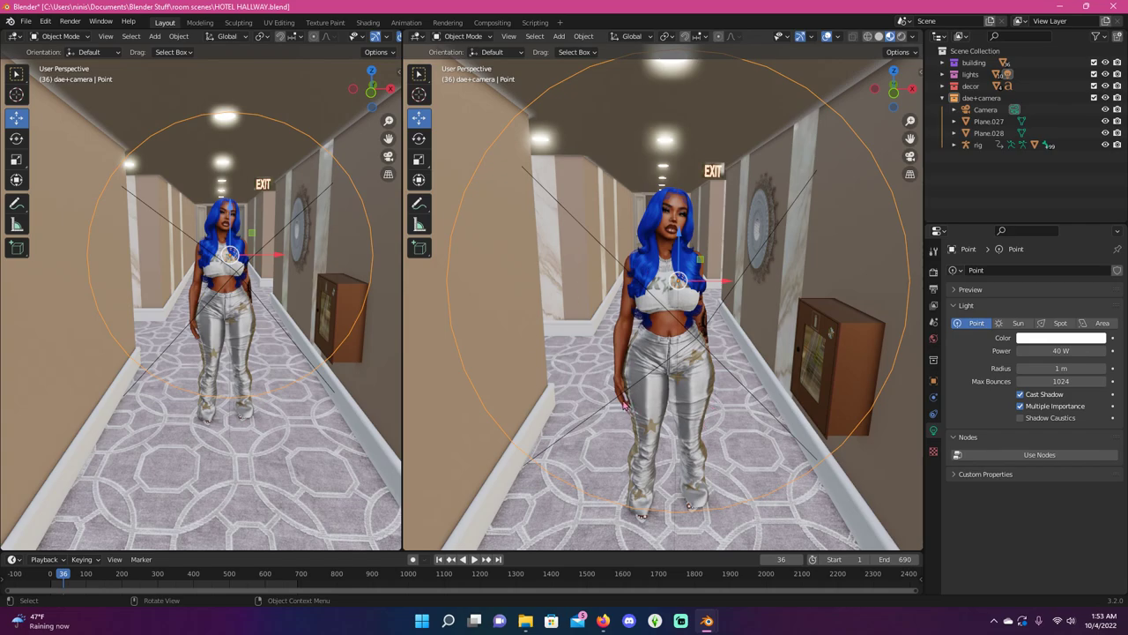
# Set the scene's render engine to Eevee and display the larger viewport in rendered shading.
pyautogui.click(934, 271)
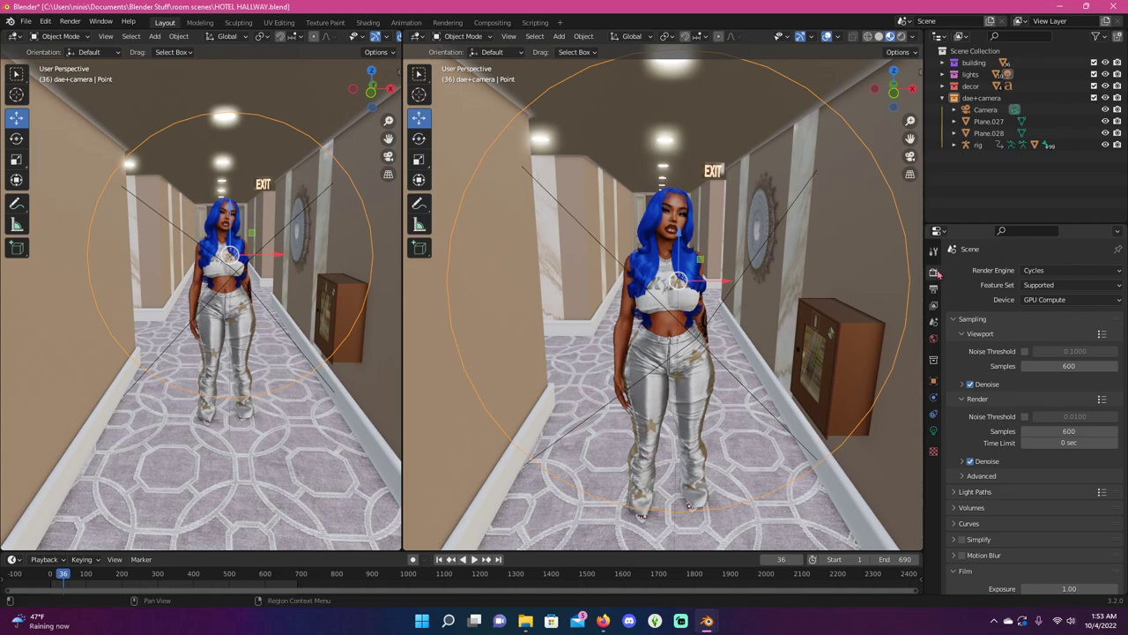
pyautogui.click(1057, 272)
pyautogui.scroll(1, 736, 290)
pyautogui.scroll(-1, 736, 290)
pyautogui.click(1037, 269)
pyautogui.click(1040, 288)
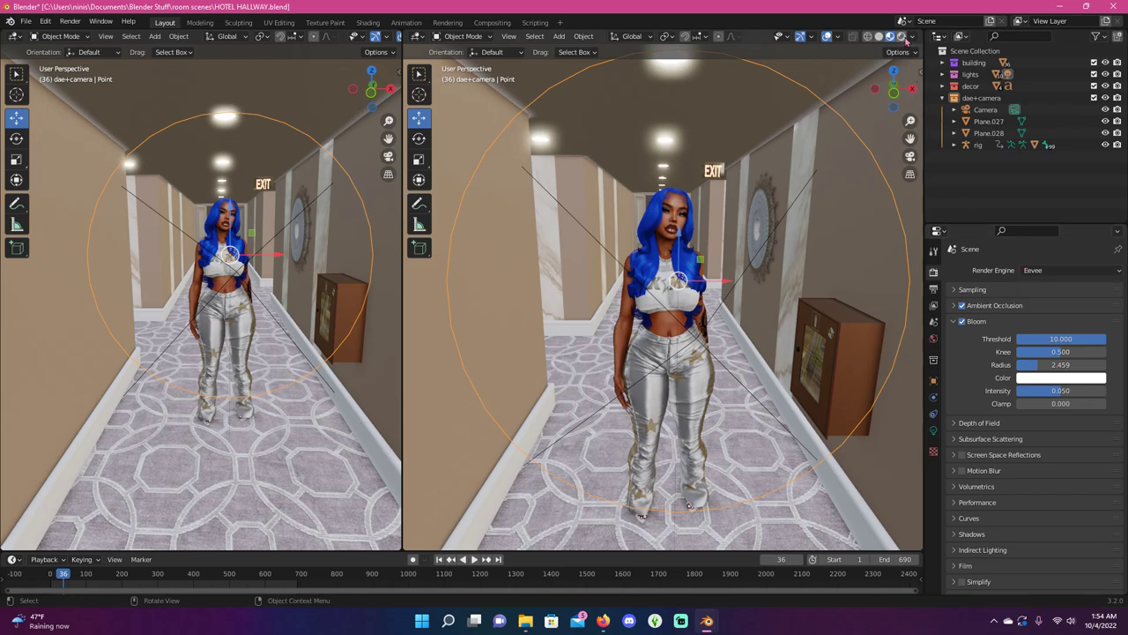
pyautogui.click(901, 37)
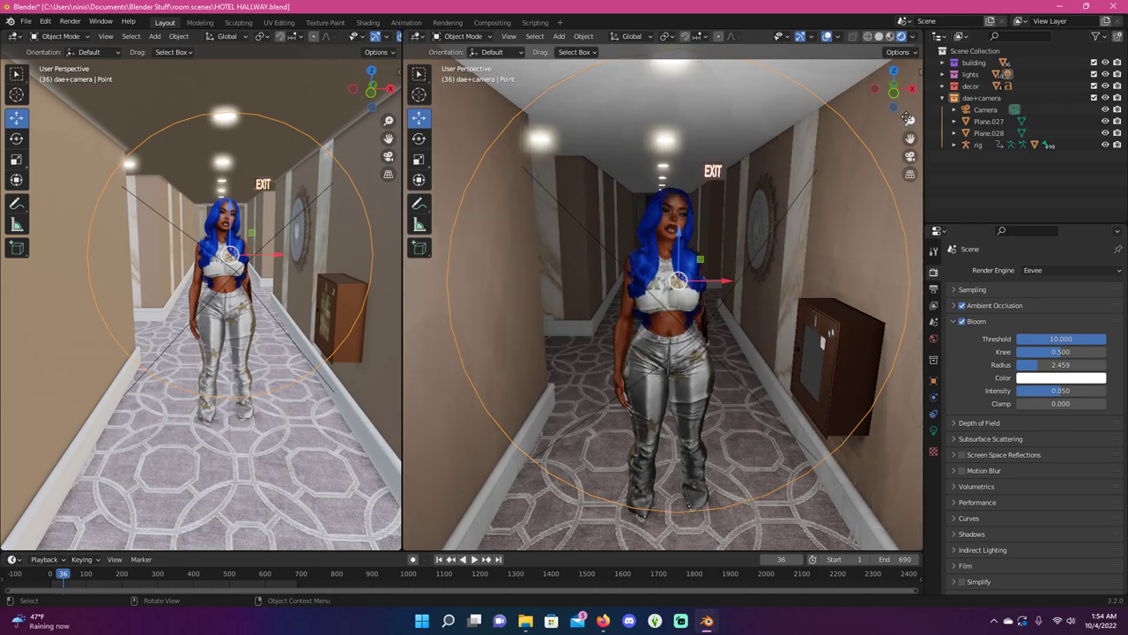
# Play the dance in the Eevee-rendered viewport and examine the hallway lighting up close and from farther back.
pyautogui.moveTo(908, 117); pyautogui.dragTo(787, 307)
pyautogui.moveTo(788, 308); pyautogui.dragTo(767, 282, button='middle')
pyautogui.click(474, 559)
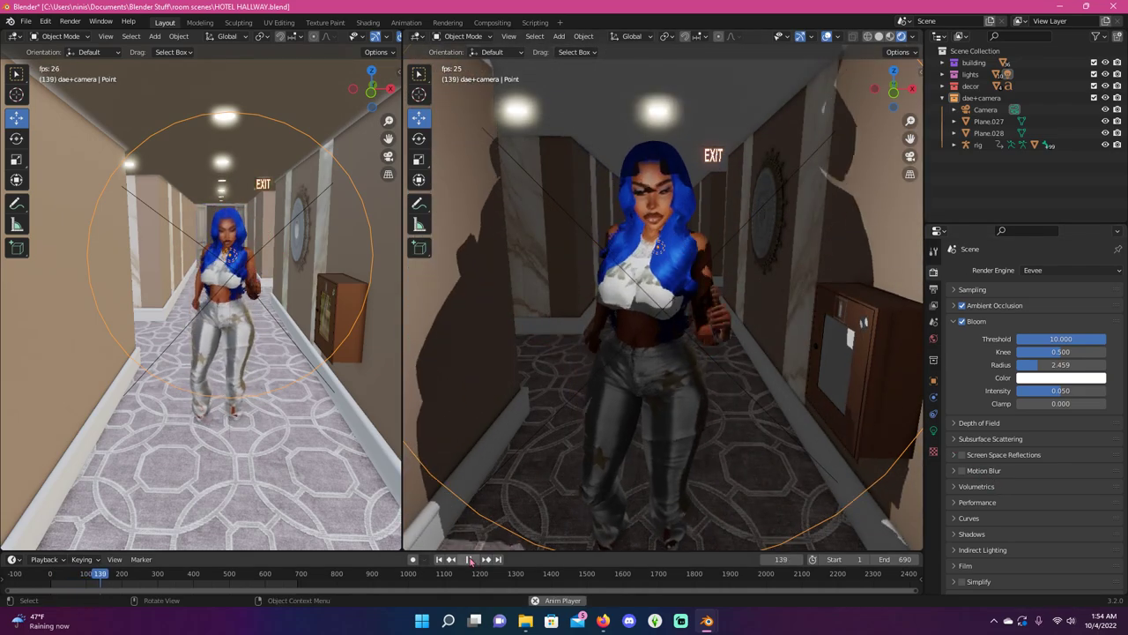
pyautogui.press('Escape')
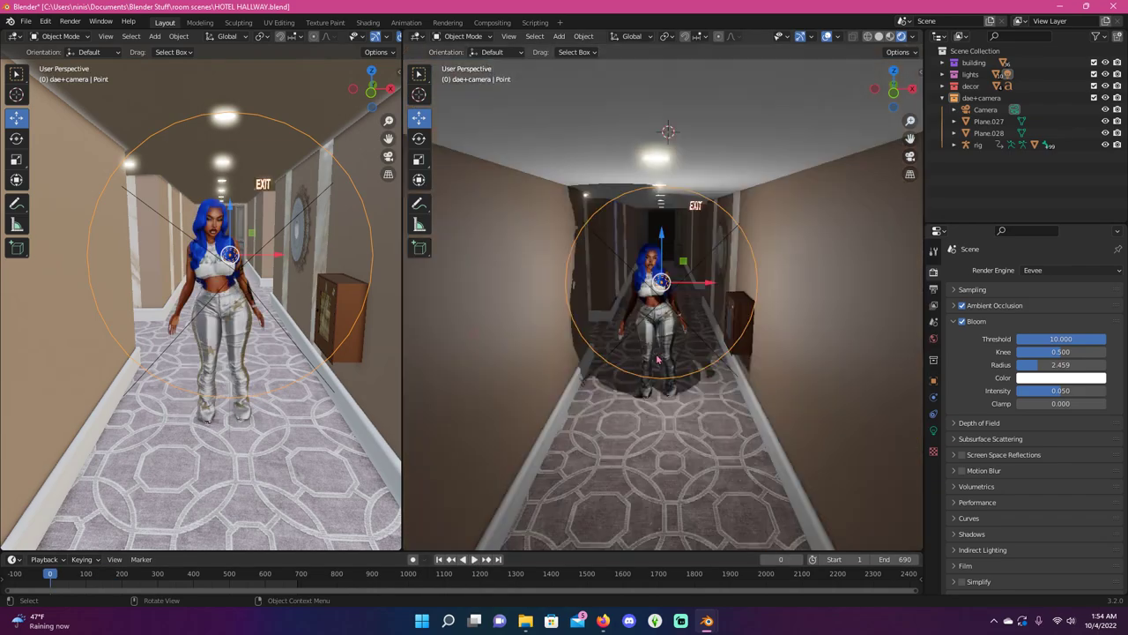
pyautogui.scroll(-5, 849, 342)
# Switch the render engine to Cycles and check the Sim's appearance in the hallway, including during dance playback.
pyautogui.click(1041, 272)
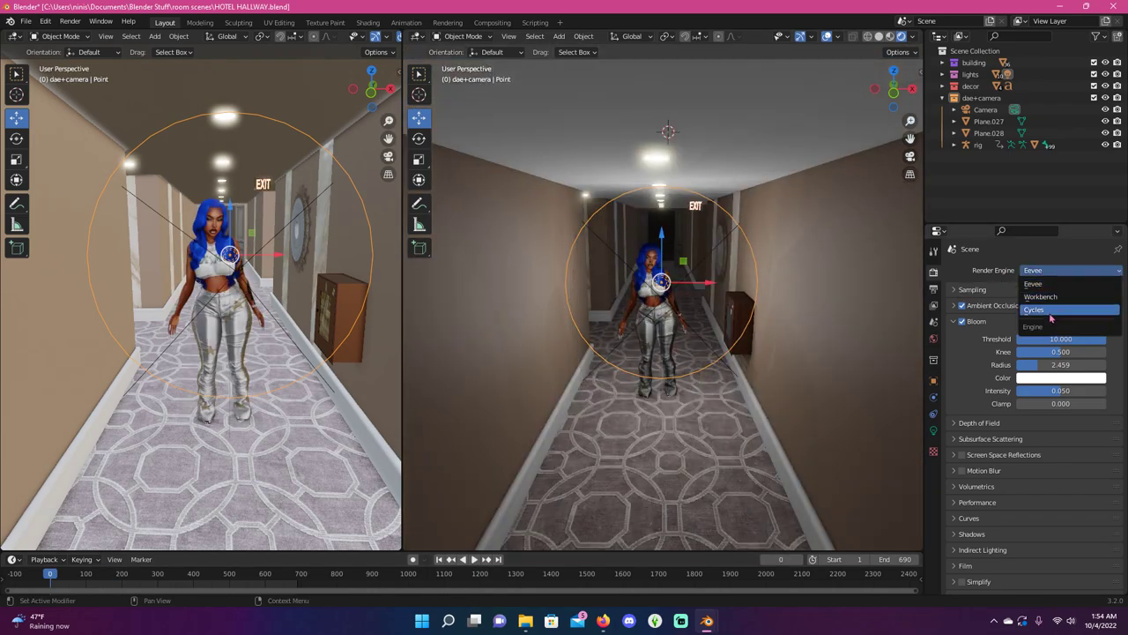
pyautogui.click(1034, 310)
pyautogui.scroll(5, 643, 344)
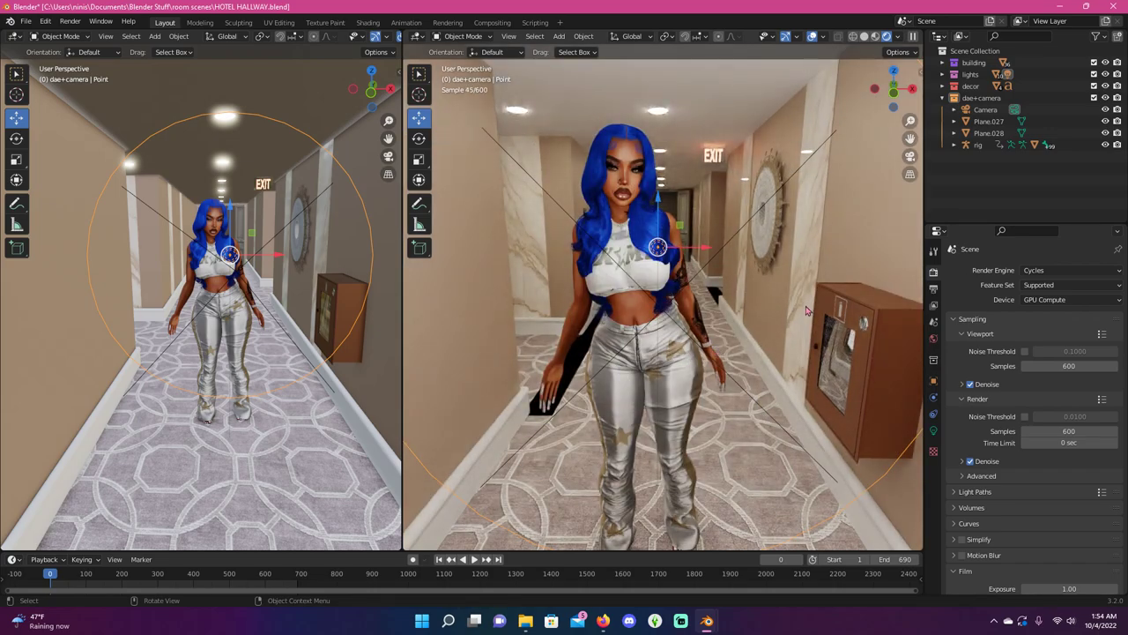
pyautogui.scroll(-5, 709, 376)
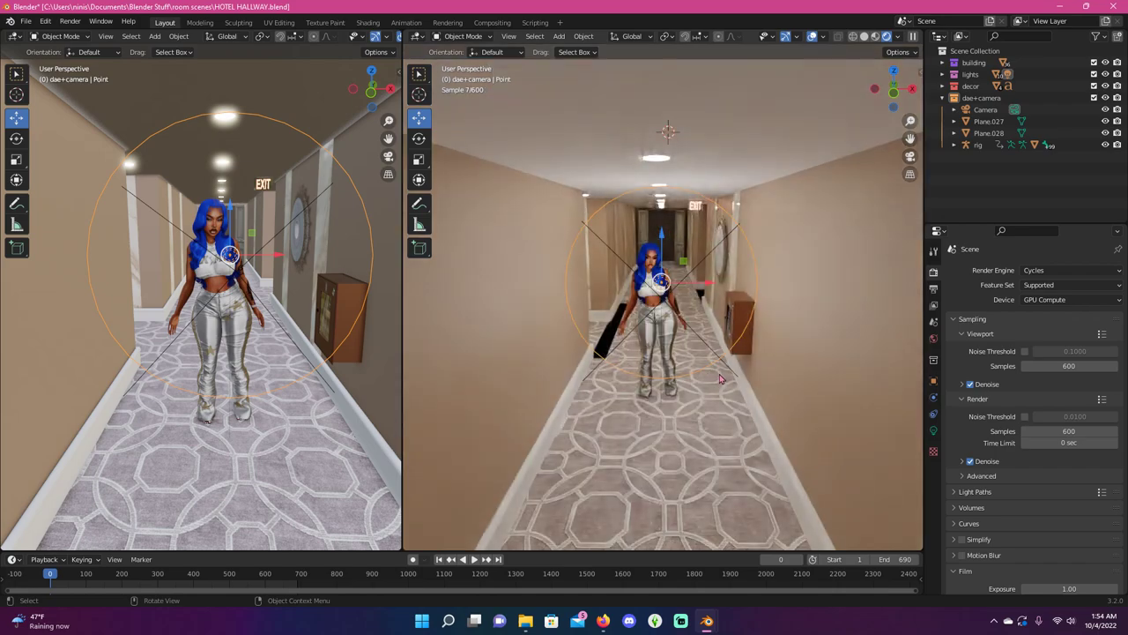
pyautogui.scroll(9, 722, 378)
pyautogui.scroll(-4, 728, 367)
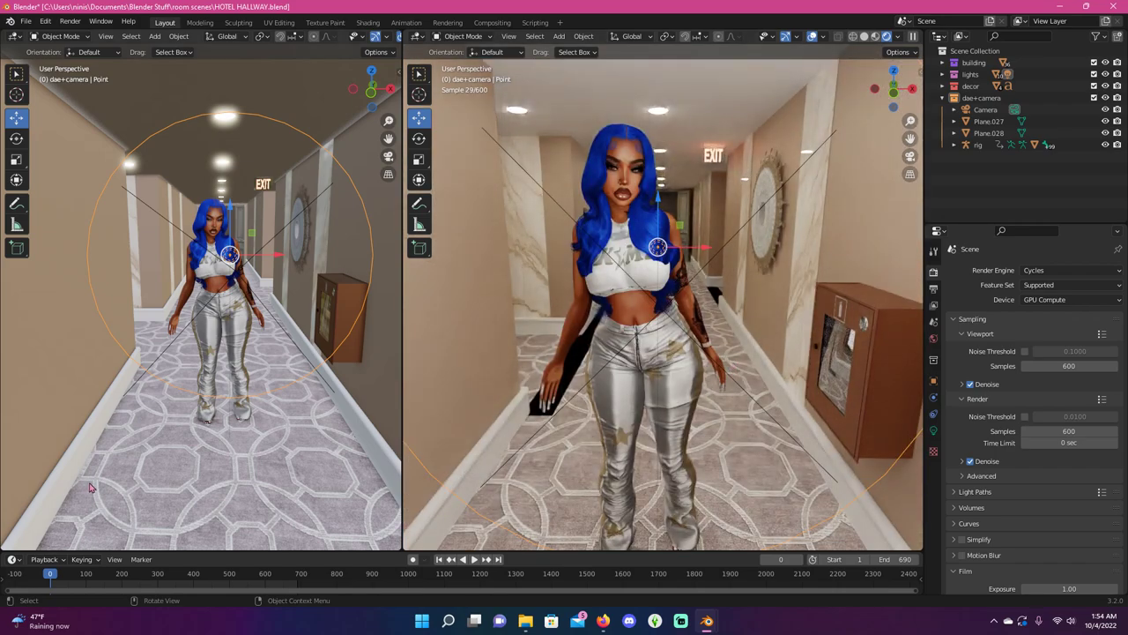
pyautogui.click(474, 559)
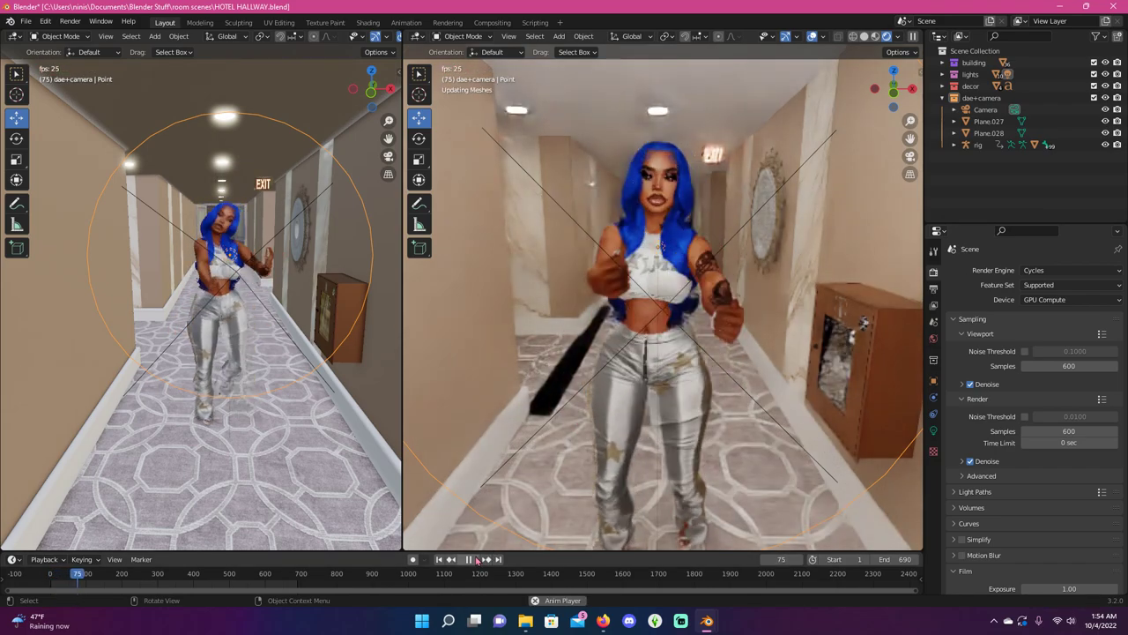
pyautogui.press('space')
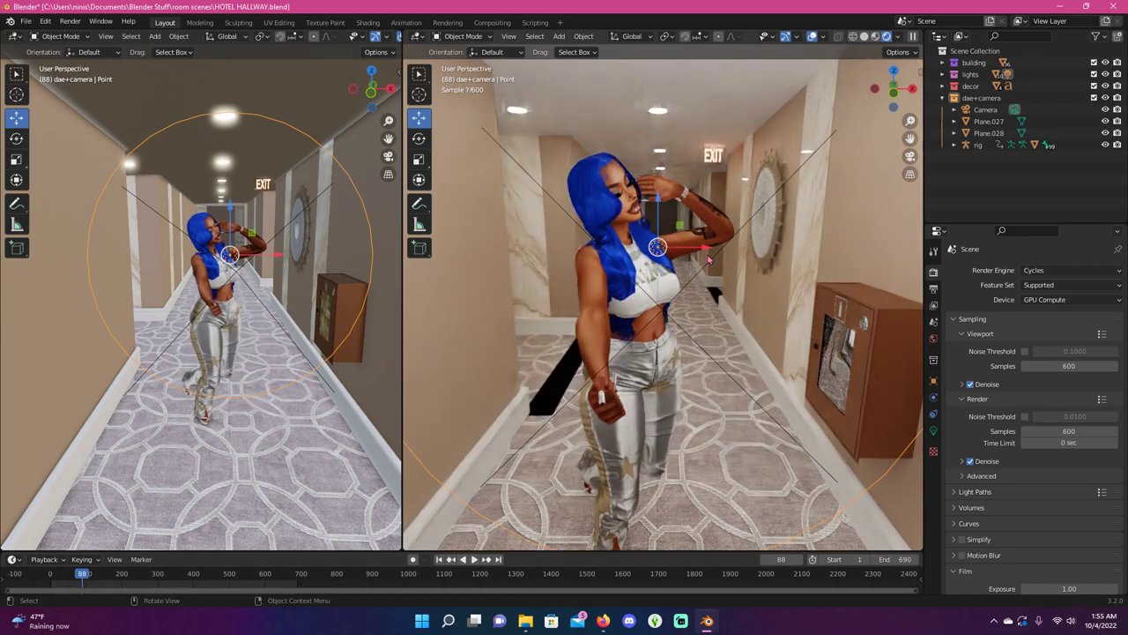
# Switch the render engine to Eevee again and play part of the dance to compare it with Cycles.
pyautogui.click(1070, 270)
pyautogui.click(1058, 284)
pyautogui.click(473, 559)
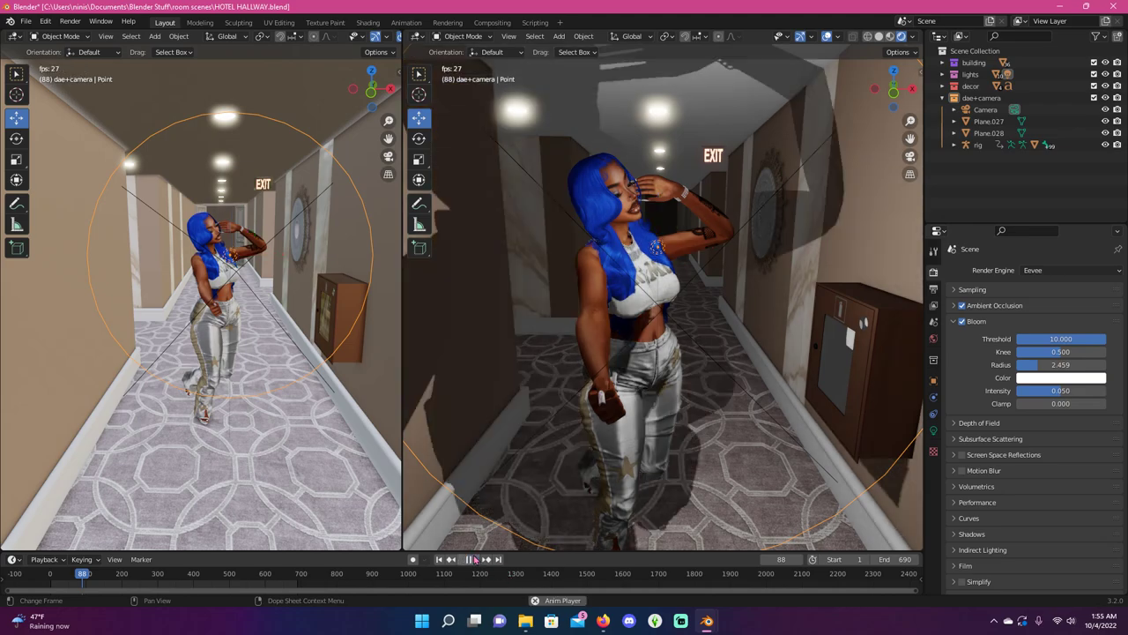
pyautogui.click(473, 559)
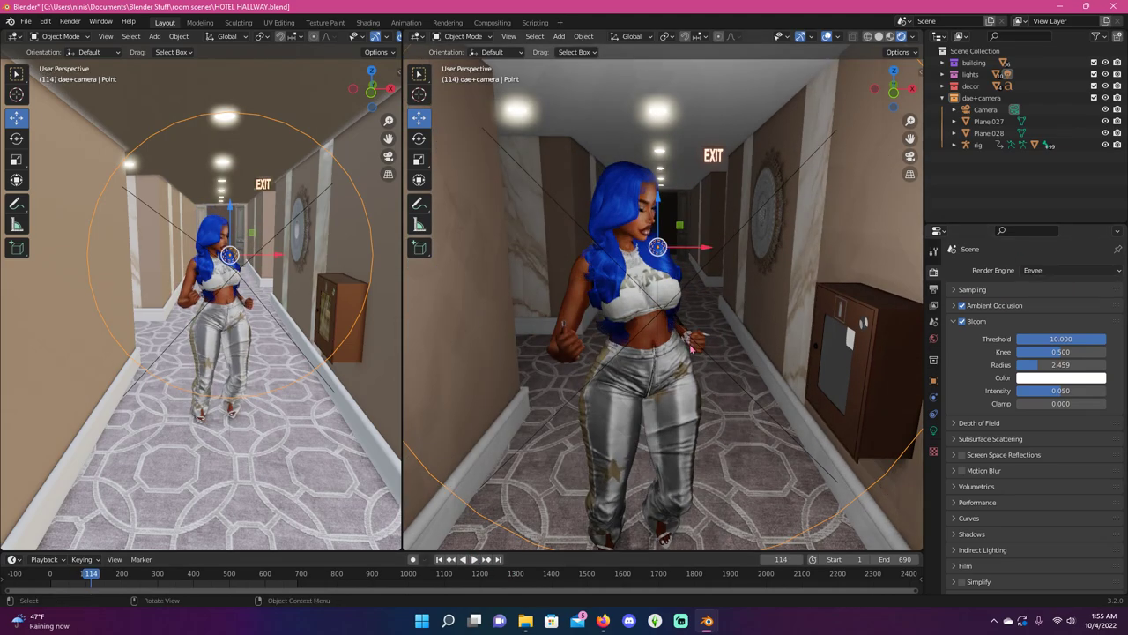
# Set the render engine to Cycles and return the timeline to frame 0.
pyautogui.click(1028, 272)
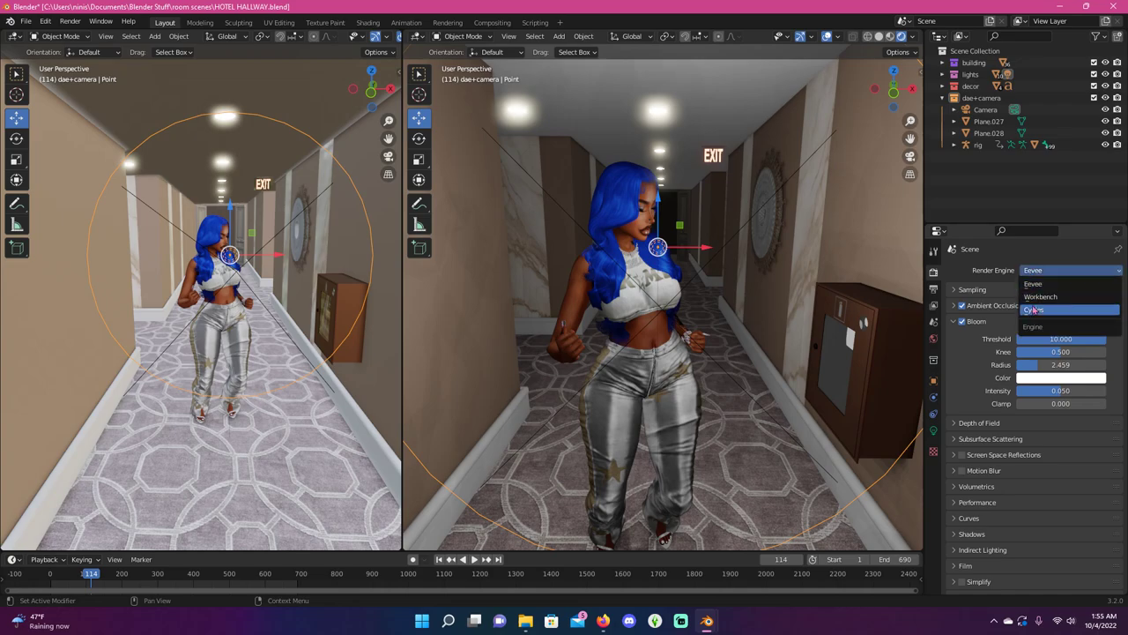
pyautogui.click(1033, 310)
pyautogui.click(73, 573)
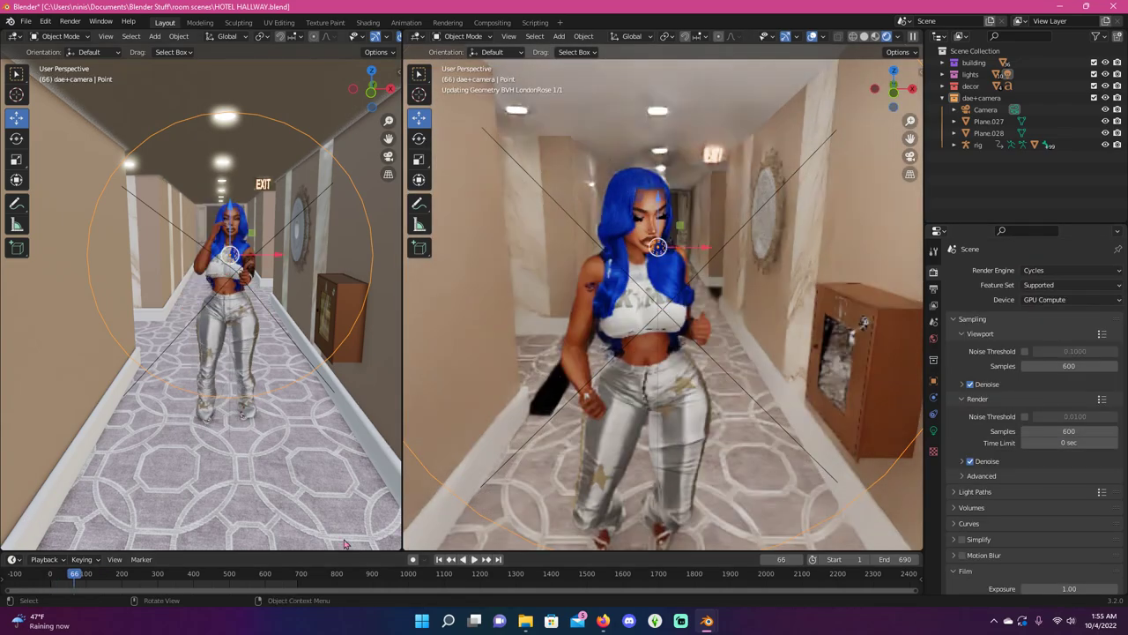
pyautogui.click(50, 580)
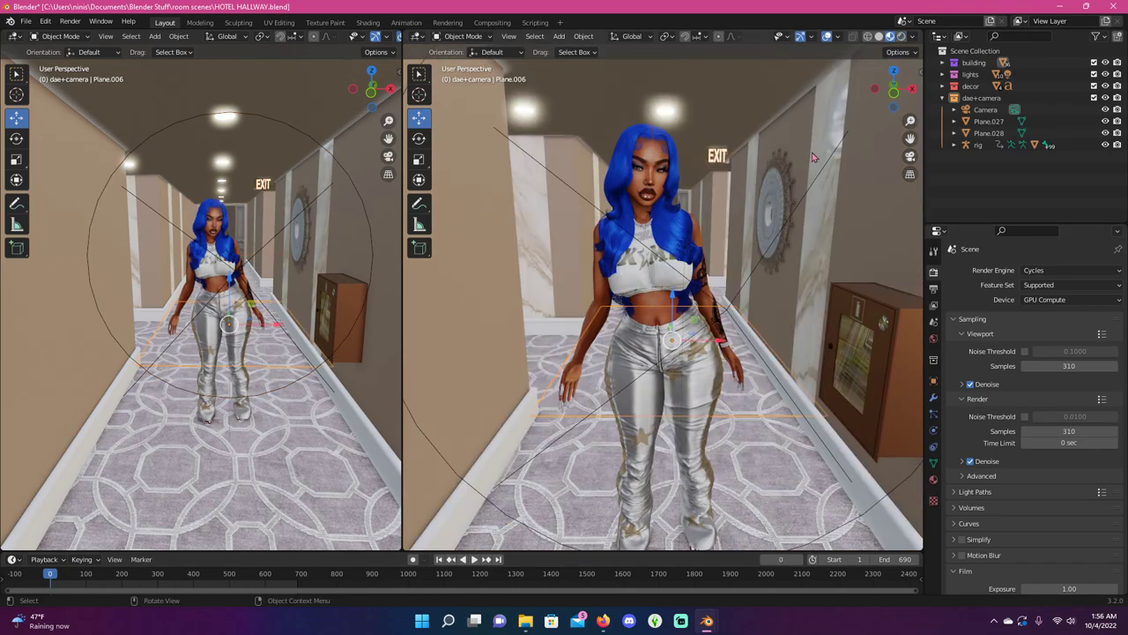
# Set the output resolution to a vertical 1080 x 1920 px.
pyautogui.scroll(-4, 736, 271)
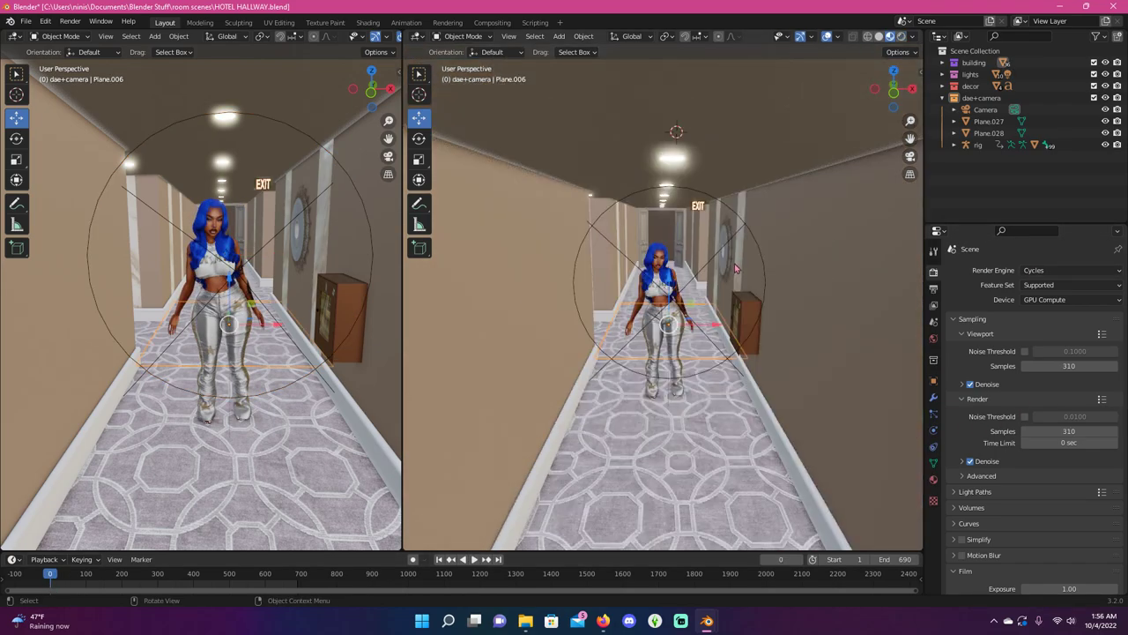
pyautogui.scroll(4, 721, 325)
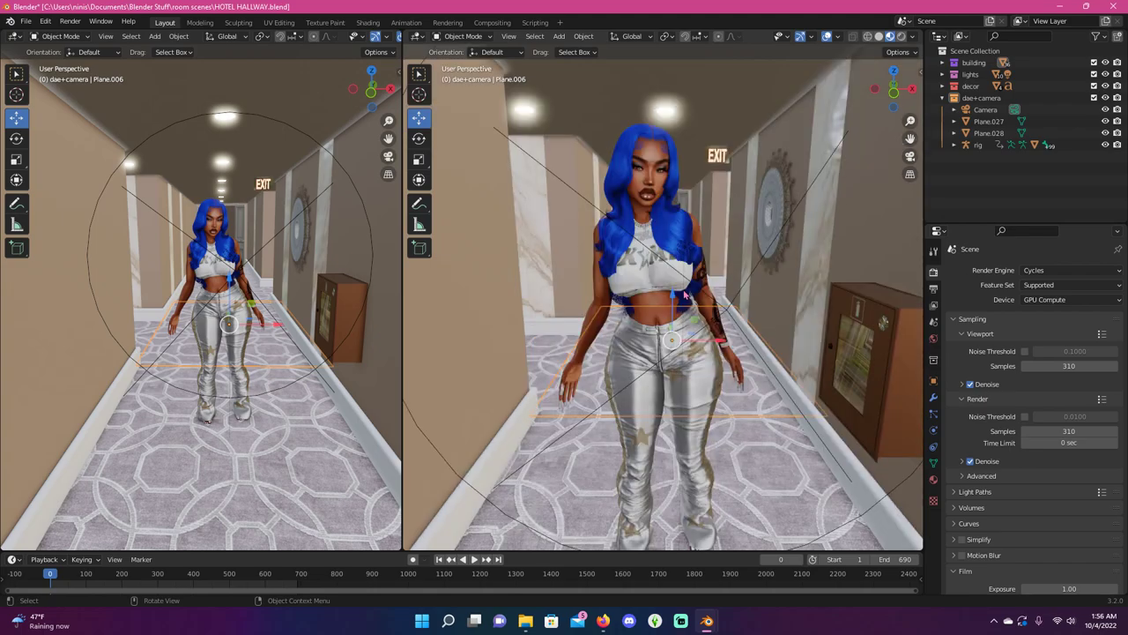
pyautogui.click(934, 288)
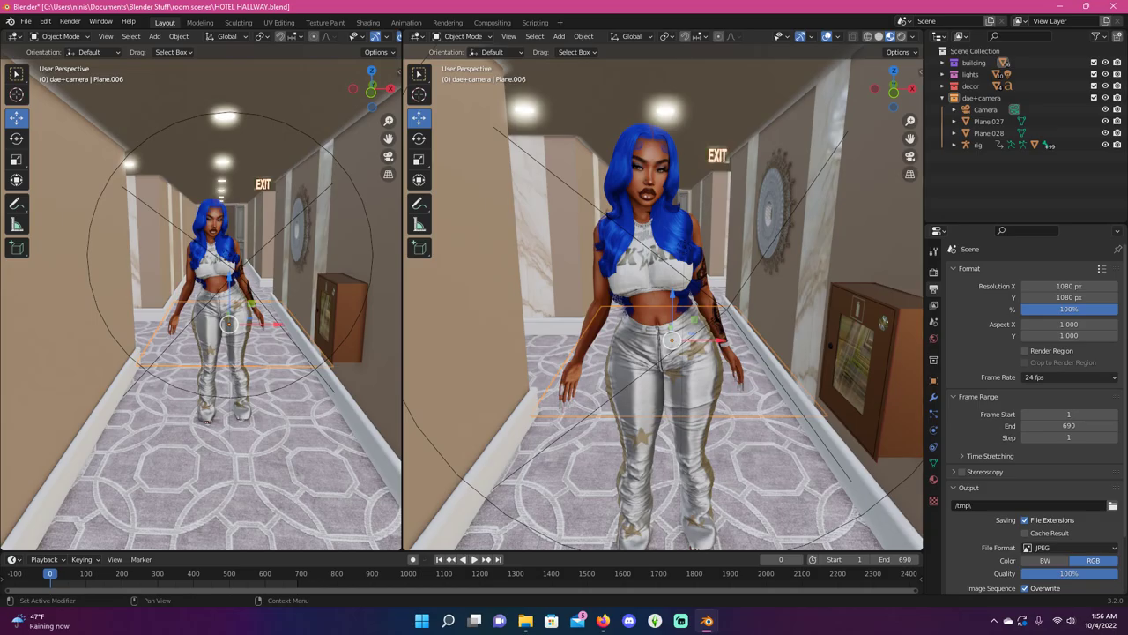
pyautogui.hotkey('alt', 'Tab')
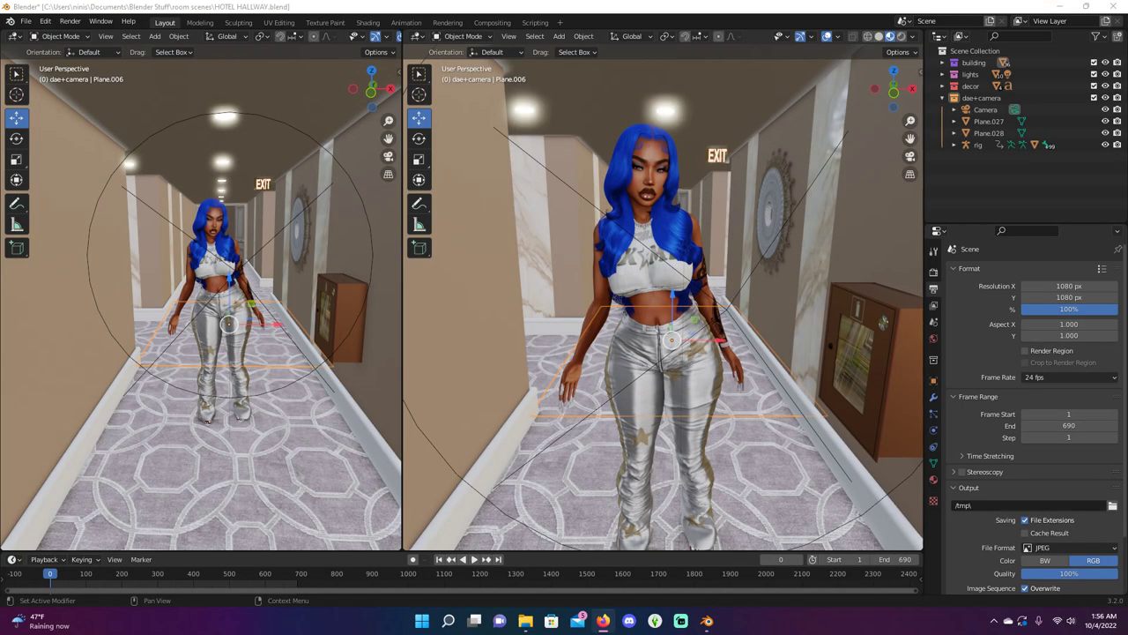
pyautogui.scroll(-5, 665, 196)
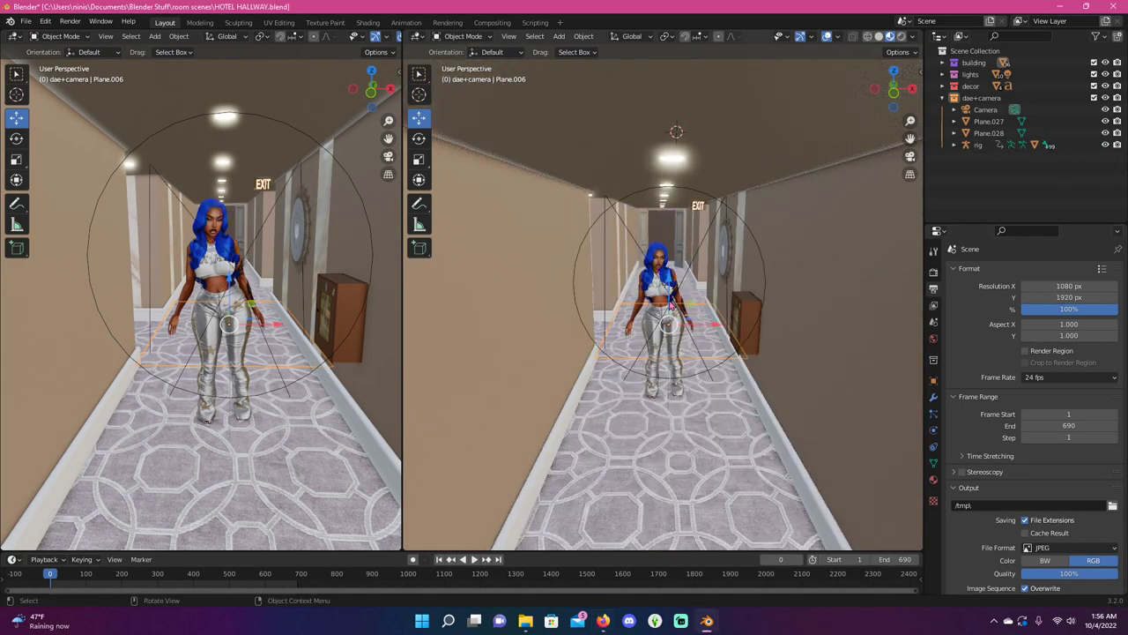
# Compare the camera framing in both viewports, keeping the camera view in the larger one and a free perspective in the other.
pyautogui.moveTo(665, 196); pyautogui.dragTo(676, 310, button='middle')
pyautogui.scroll(-4, 677, 313)
pyautogui.scroll(4, 677, 313)
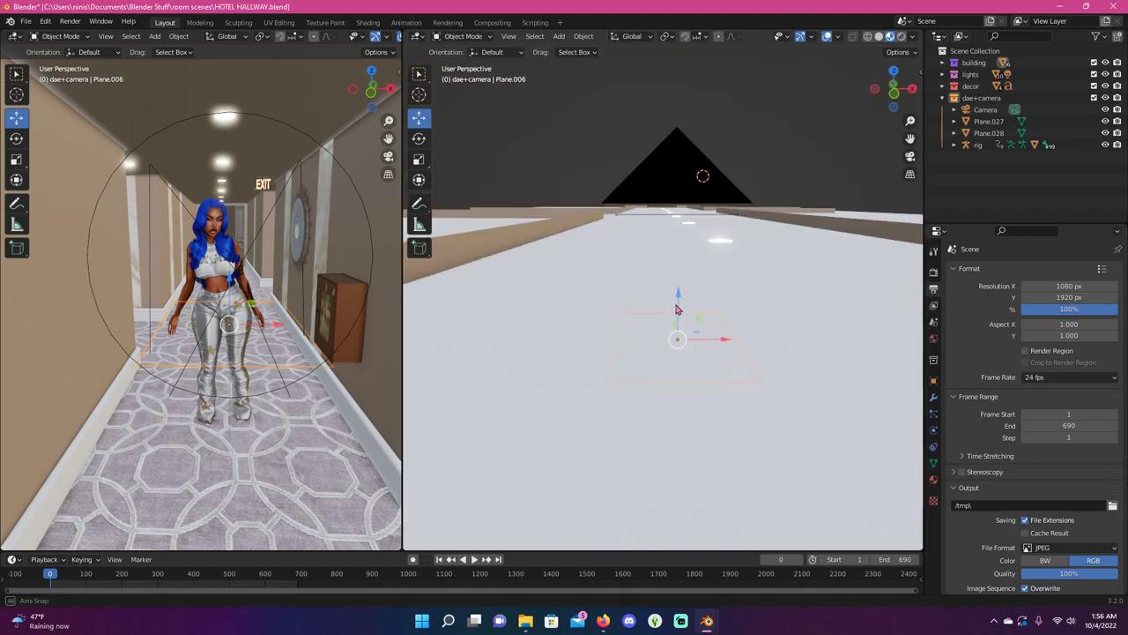
pyautogui.press('KP_0')
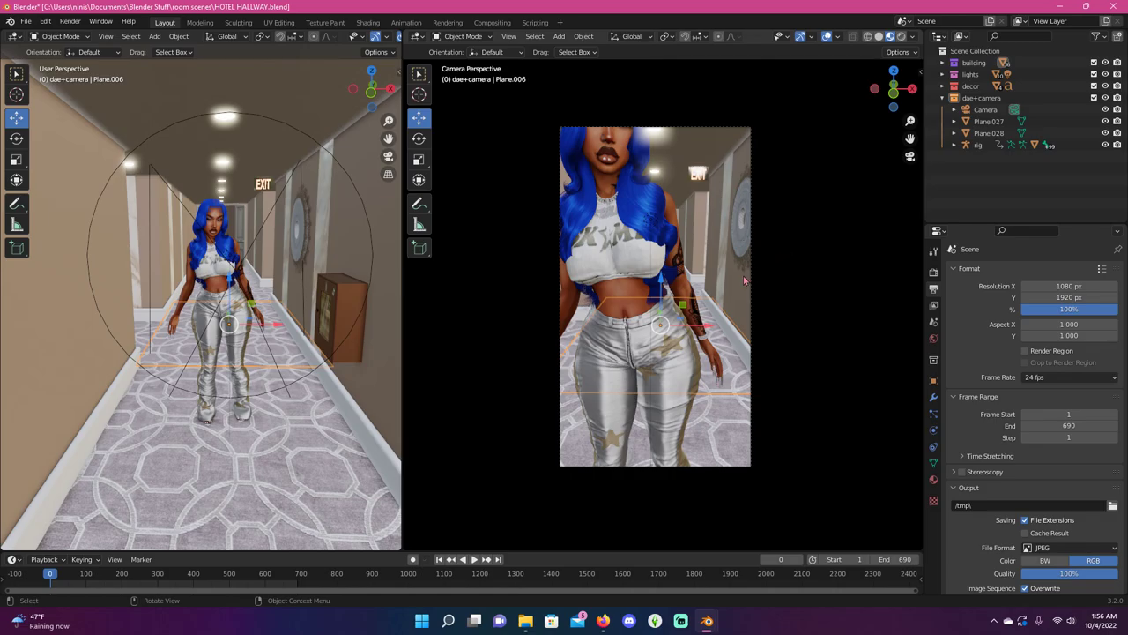
pyautogui.moveTo(745, 280); pyautogui.dragTo(747, 300, button='middle')
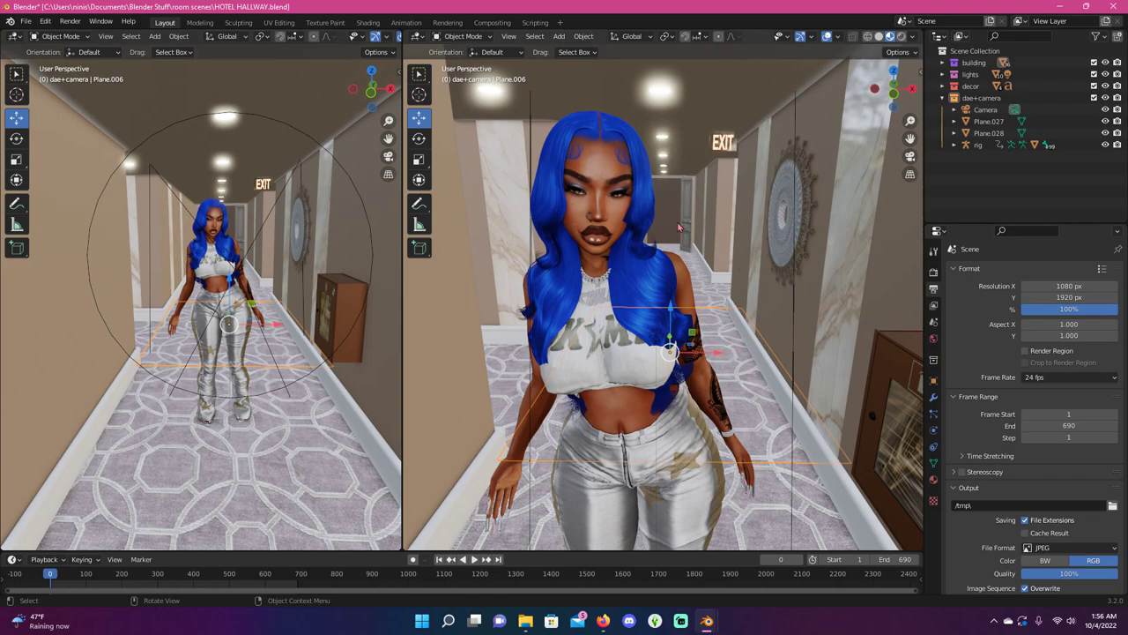
pyautogui.press('KP_0')
pyautogui.press('KP_0')
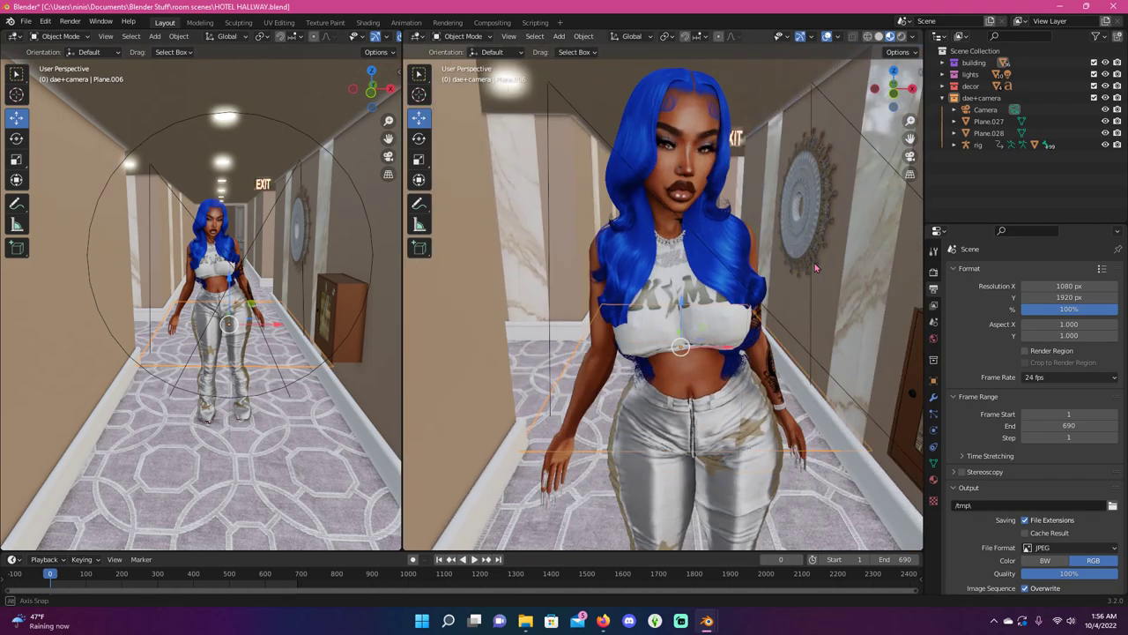
pyautogui.press('KP_0')
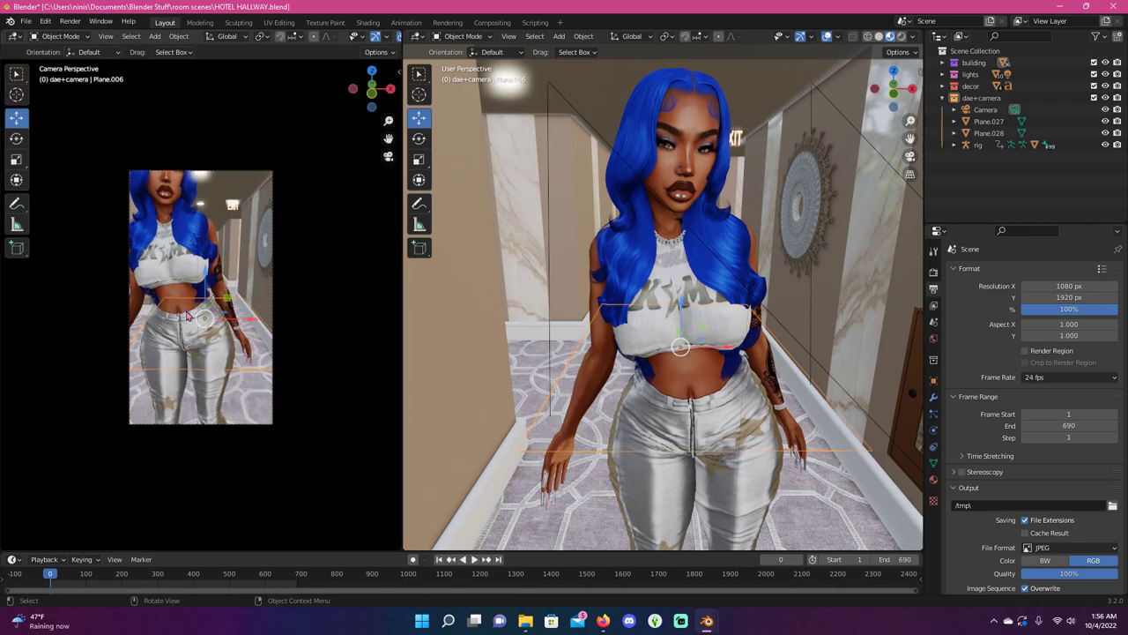
pyautogui.moveTo(738, 303); pyautogui.dragTo(680, 328, button='middle')
pyautogui.press('KP_0')
pyautogui.press('KP_0')
pyautogui.scroll(-5, 323, 309)
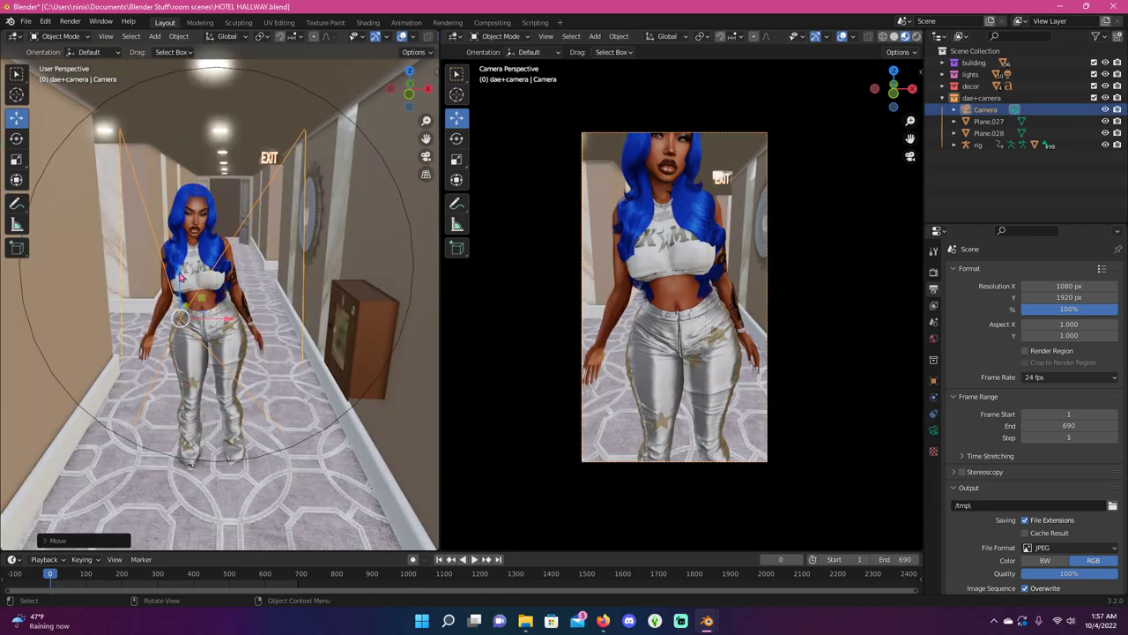
# Move and rotate the camera until the Sim's full body fits the vertical frame, and play the dance to check the framing.
pyautogui.moveTo(179, 265); pyautogui.dragTo(179, 239)
pyautogui.click(15, 139)
pyautogui.moveTo(176, 304); pyautogui.dragTo(169, 416)
pyautogui.click(16, 118)
pyautogui.click(16, 138)
pyautogui.click(16, 117)
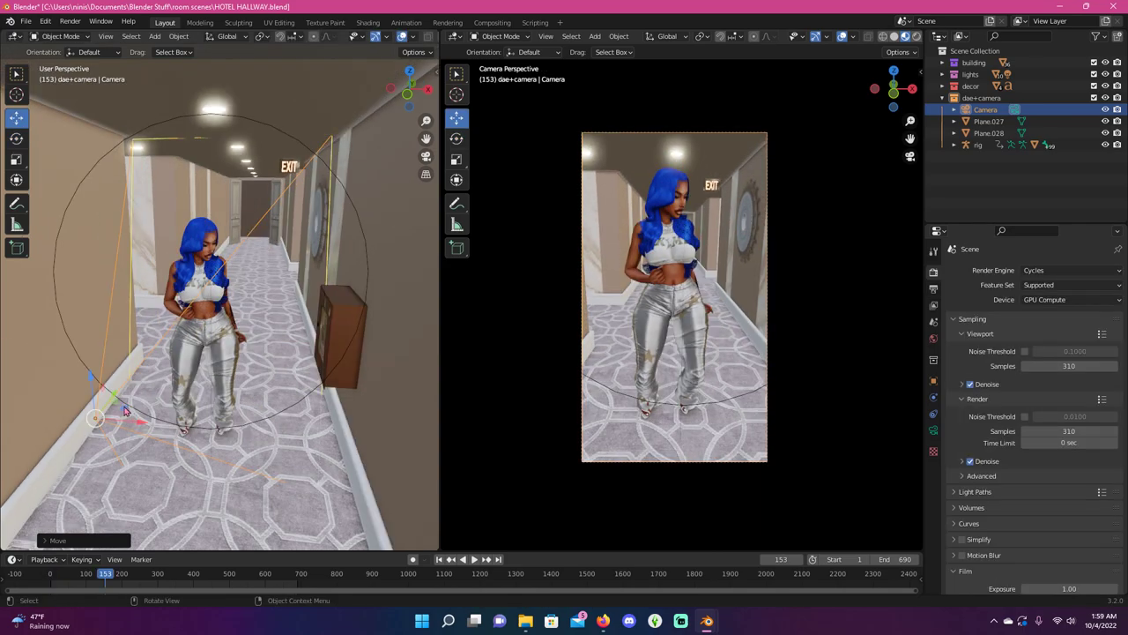
pyautogui.moveTo(99, 395); pyautogui.dragTo(91, 405)
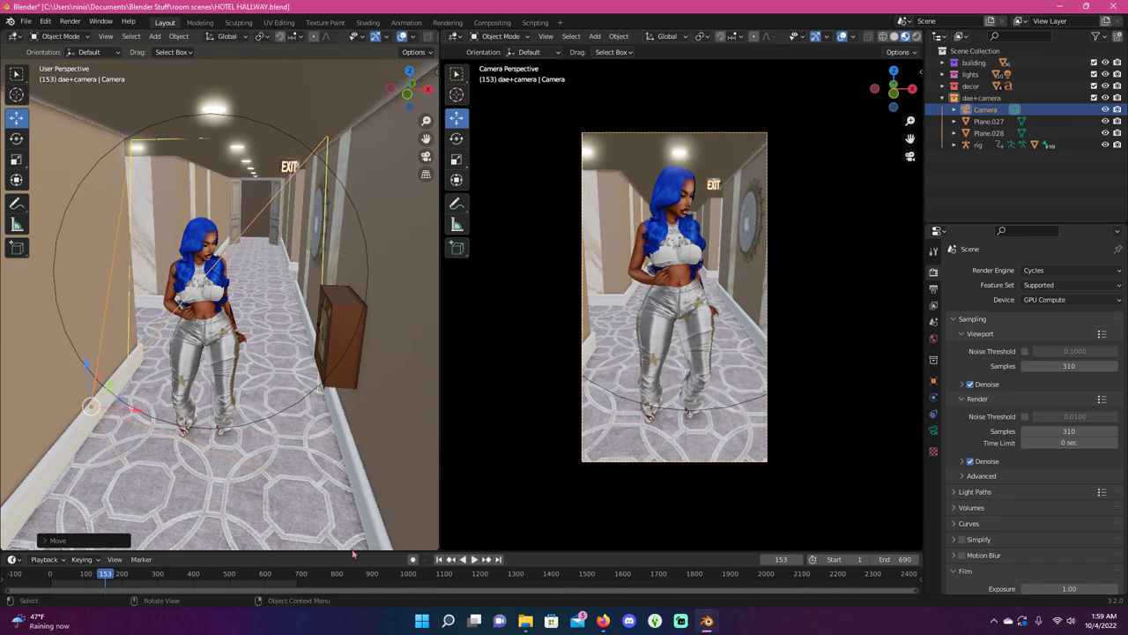
pyautogui.press('space')
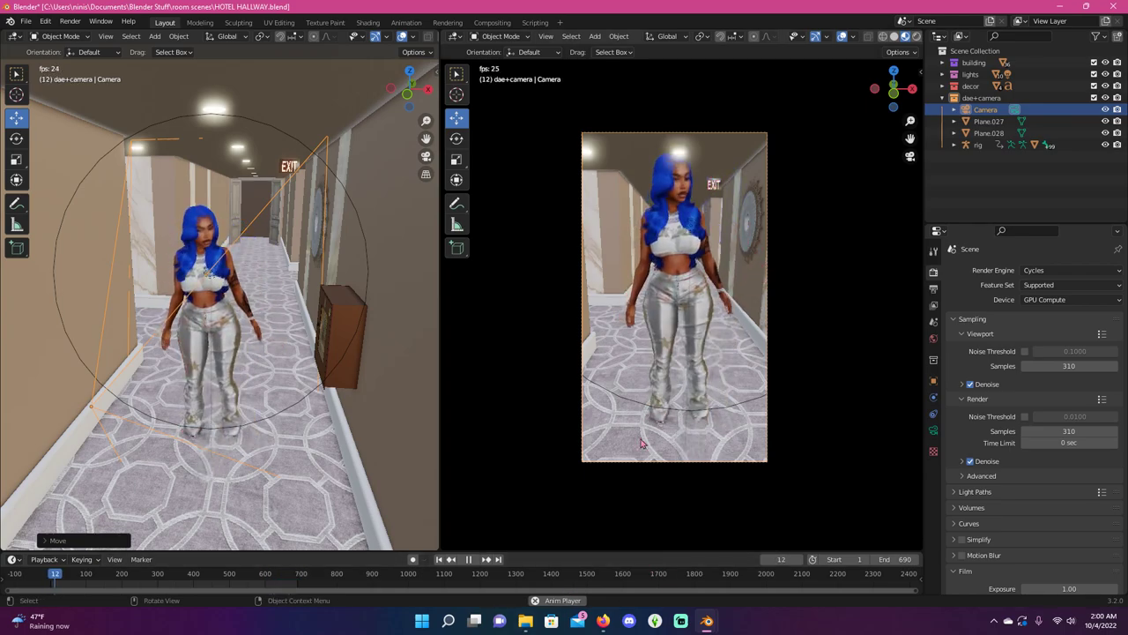
pyautogui.press('space')
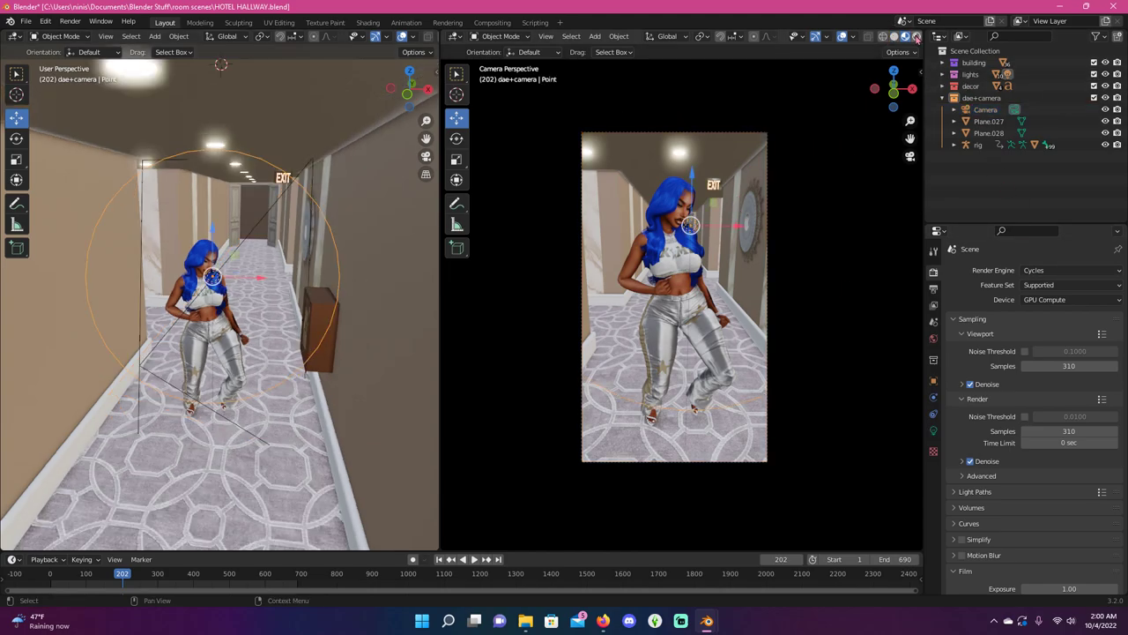
# Show the camera view in rendered shading, and rewind the timeline to play the dance from the start.
pyautogui.click(917, 36)
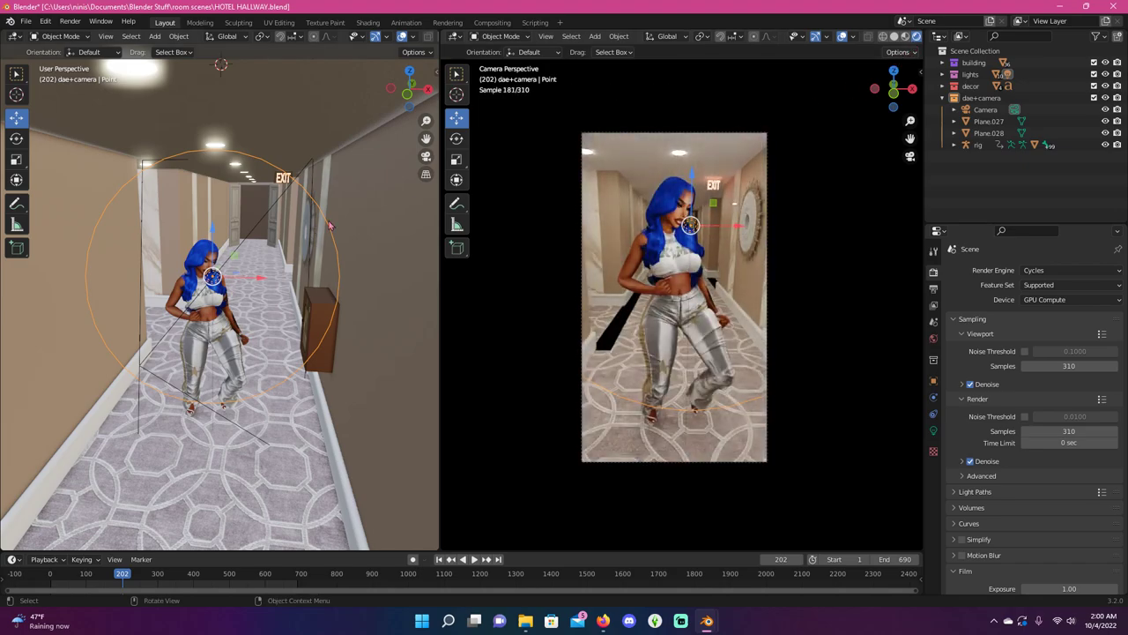
pyautogui.click(934, 431)
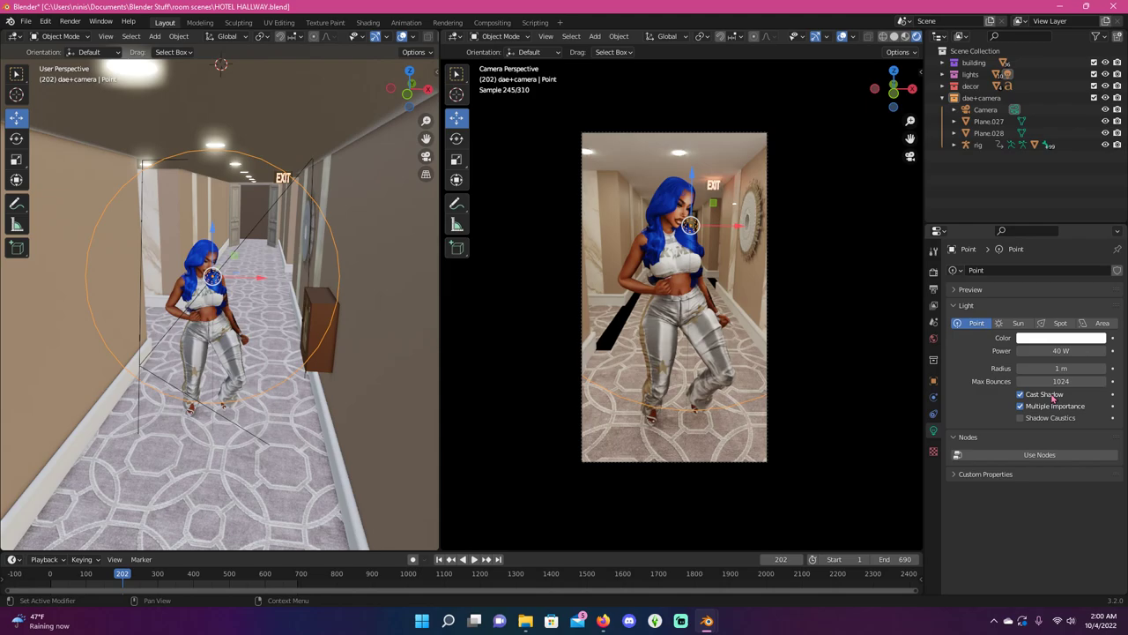
pyautogui.click(934, 272)
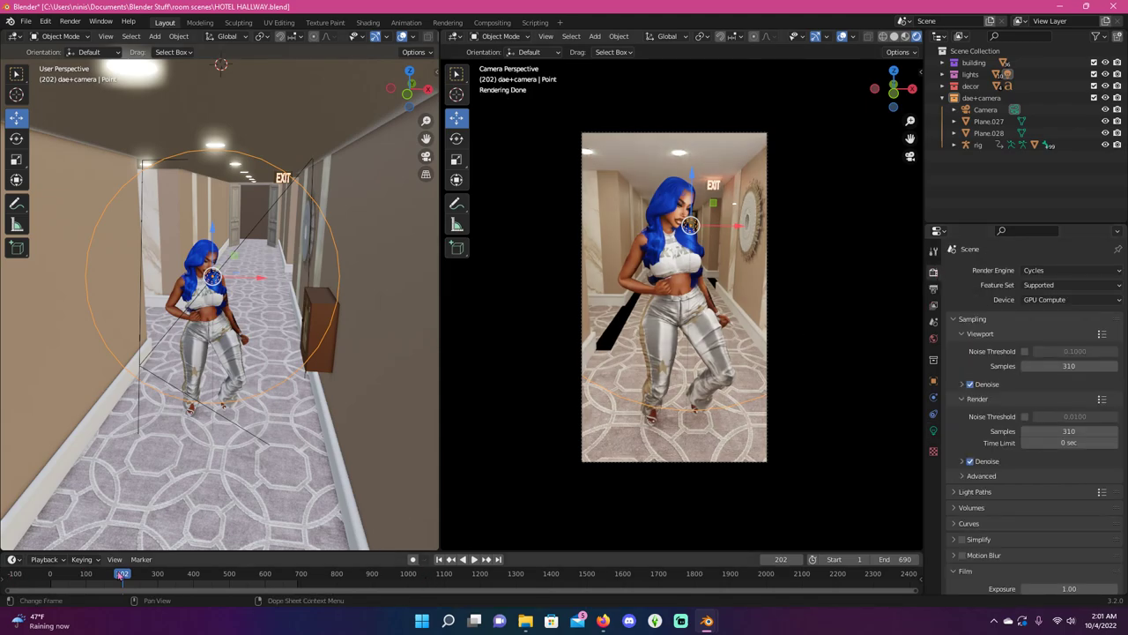
pyautogui.moveTo(120, 574); pyautogui.dragTo(2, 569)
pyautogui.press('space')
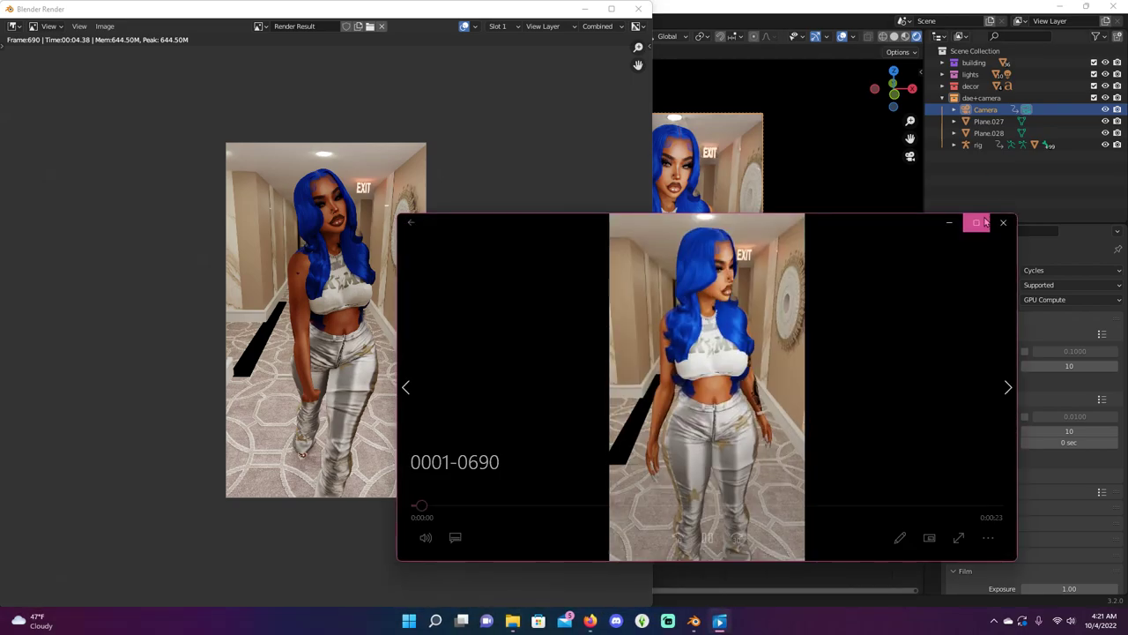
# Maximize the media player showing the rendered video 0001-0690.
pyautogui.click(978, 221)
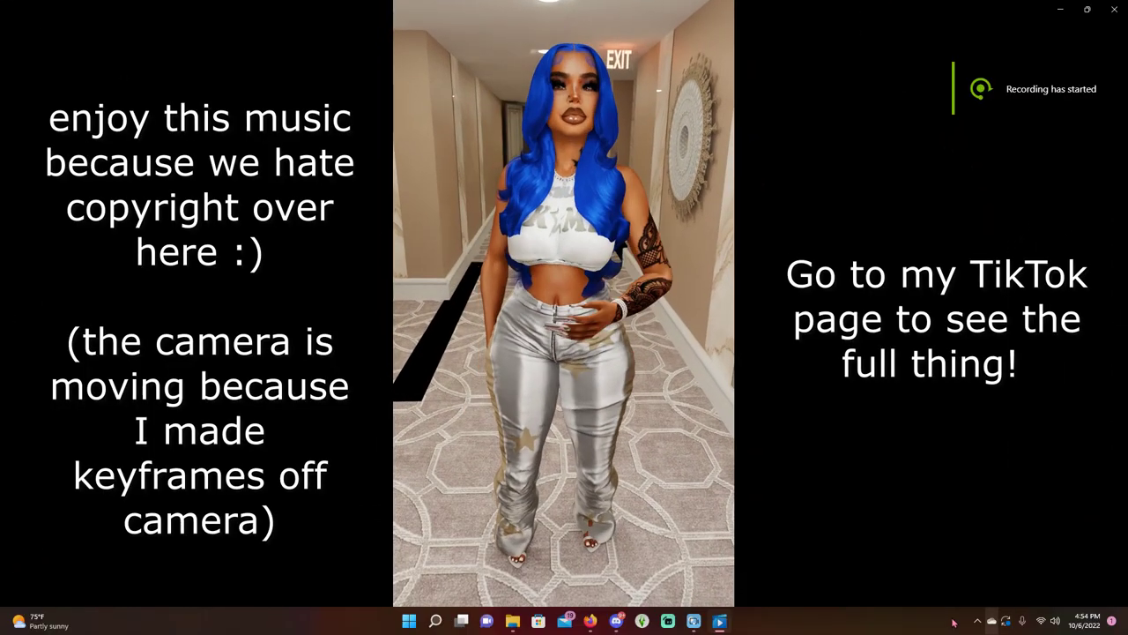